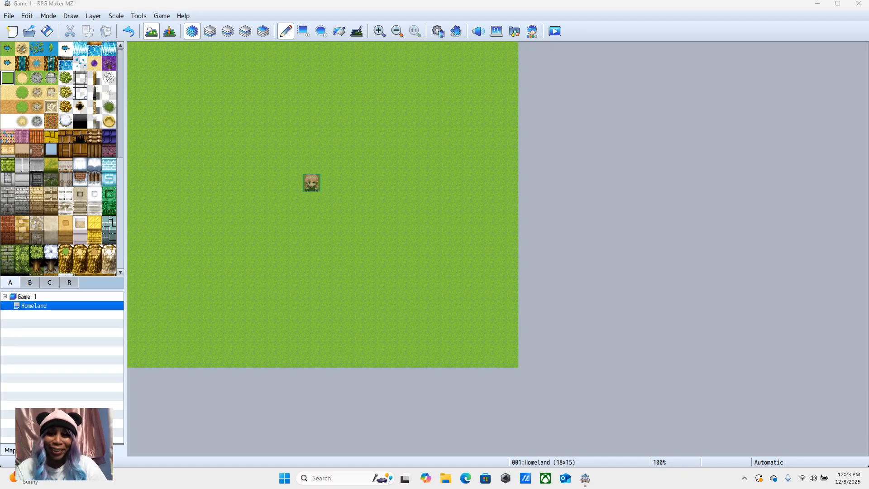
# Step: Save the game changes, launch a playtest, and cycle through the title screen's commands
pyautogui.click(555, 31)
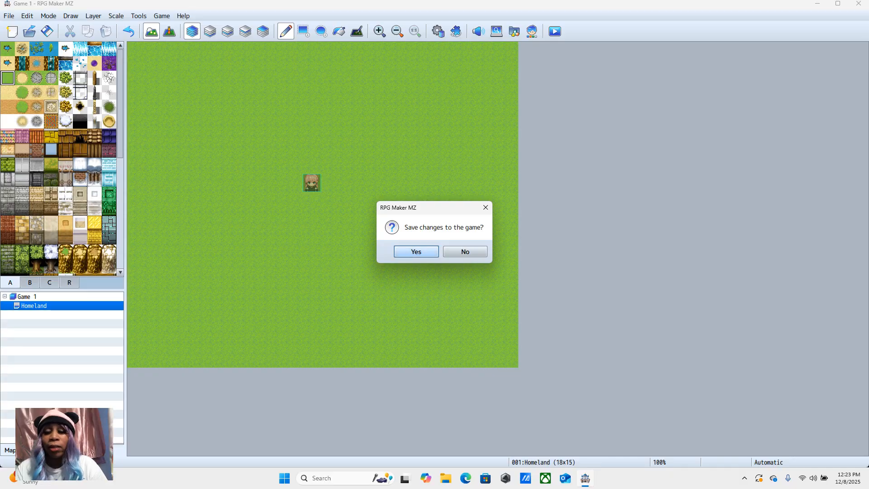
pyautogui.click(423, 251)
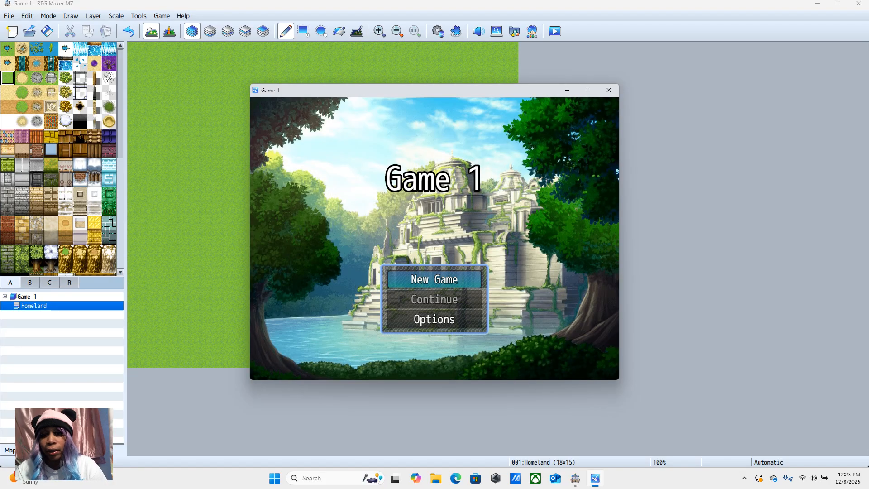
pyautogui.press('Up')
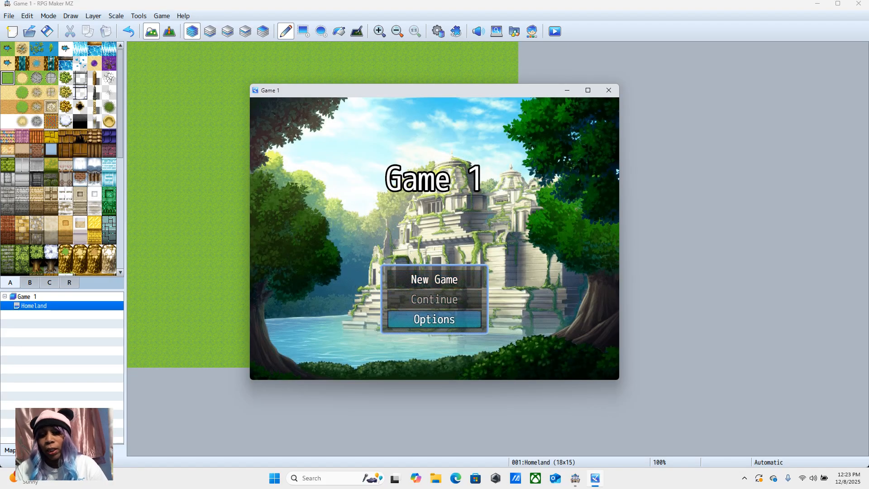
pyautogui.press('Up')
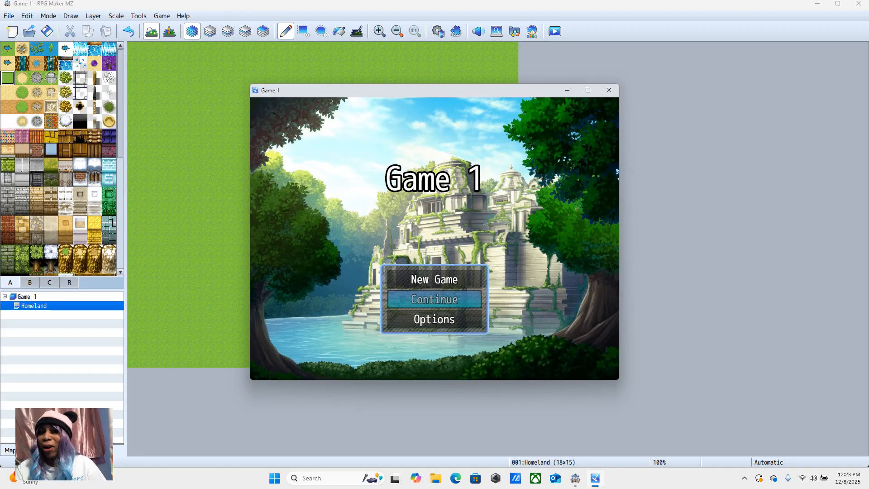
pyautogui.press('Down')
pyautogui.press('Down')
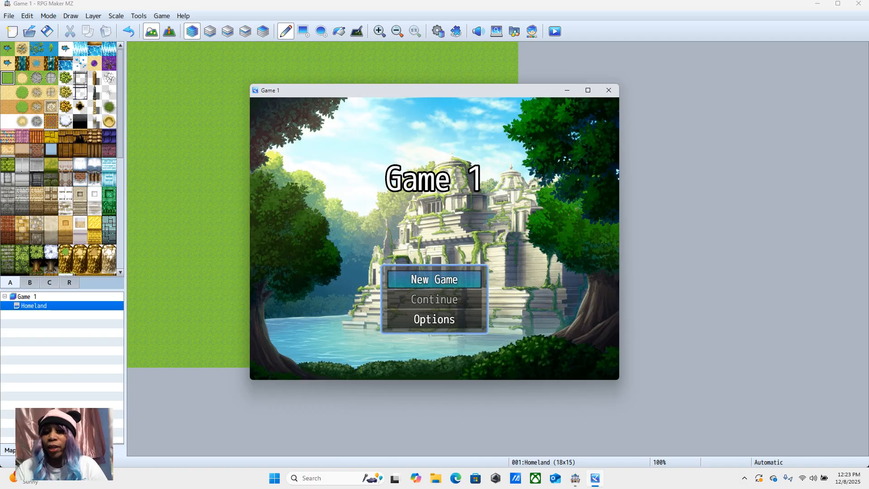
pyautogui.press('Down')
pyautogui.press('Down')
# Step: Open Options on the title screen, look through the settings list, and return to the title screen
pyautogui.press('Return')
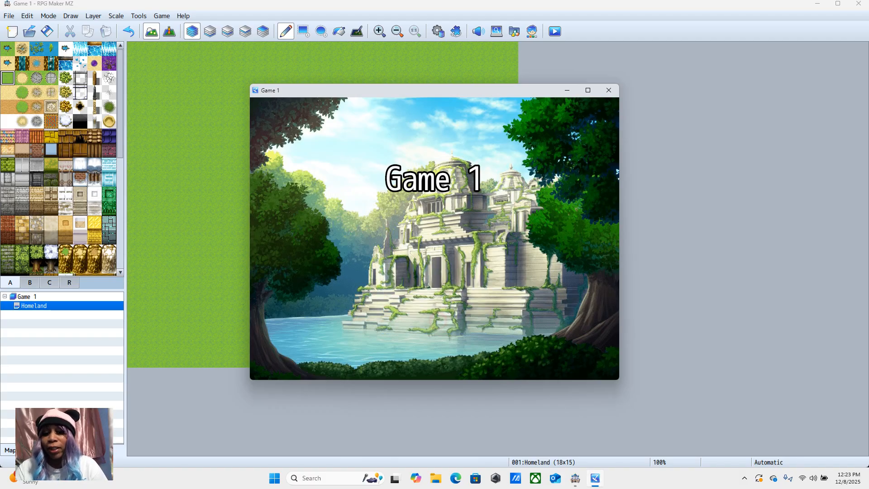
pyautogui.press('Up')
pyautogui.press('Up')
pyautogui.press('Up')
pyautogui.press('Up')
pyautogui.press('Up')
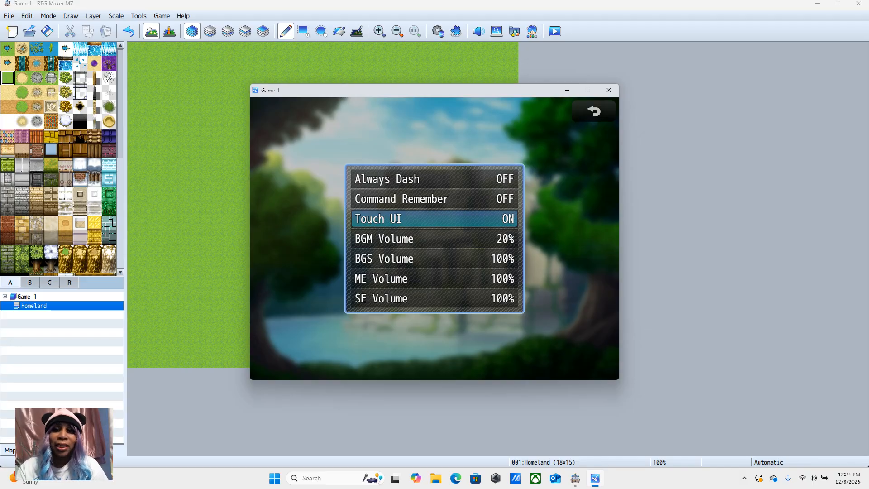
pyautogui.press('Up')
pyautogui.press('Up')
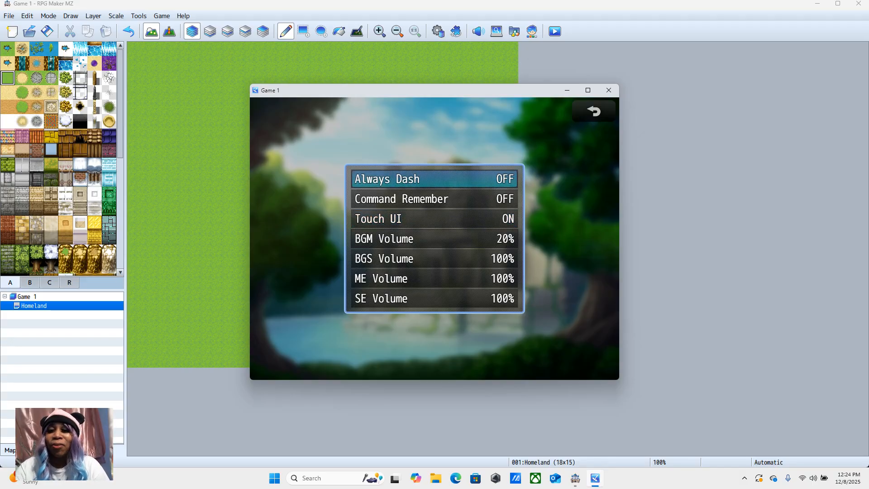
pyautogui.press('Escape')
# Step: Start a new game from the title screen of the playtest
pyautogui.press('Up')
pyautogui.press('Up')
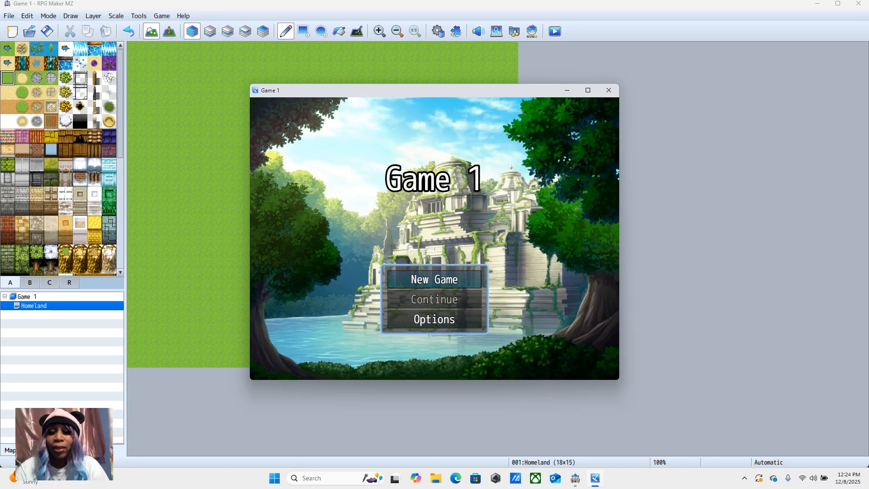
pyautogui.press('Return')
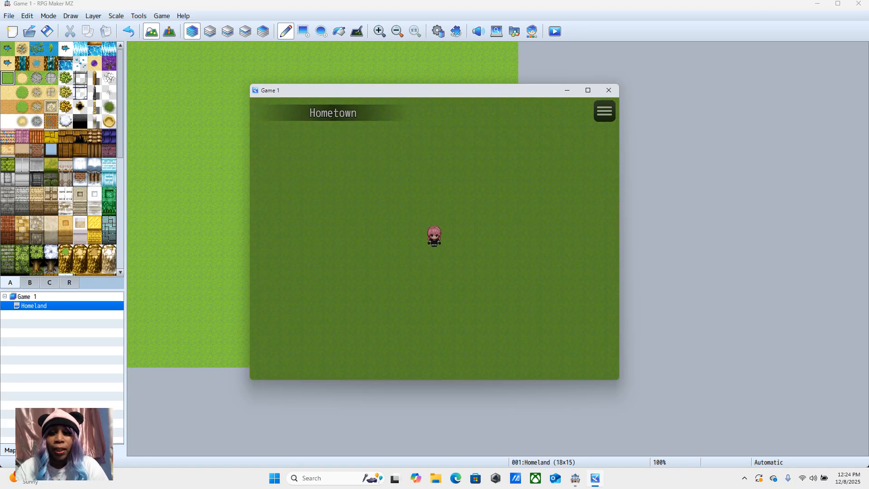
# Step: Walk the character up, down, left and right across the grass map to test movement
pyautogui.press('Up')
pyautogui.press('Up')
pyautogui.press('Up')
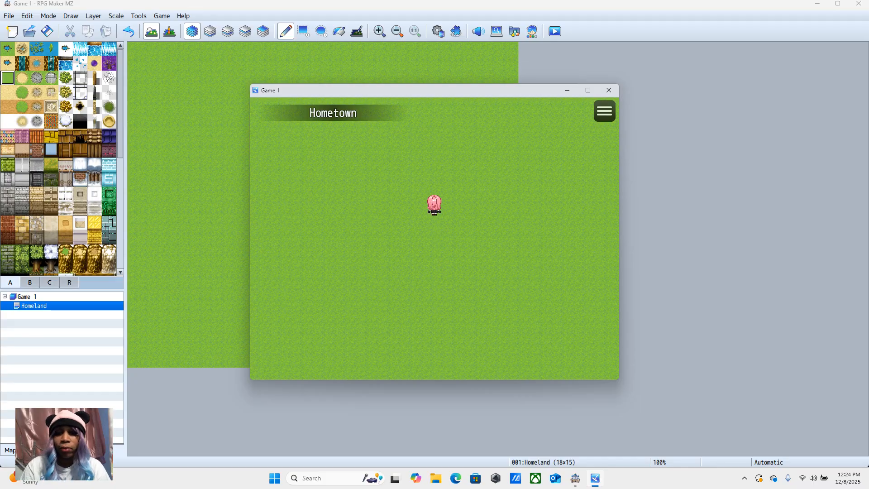
pyautogui.press('Down')
pyautogui.press('Down')
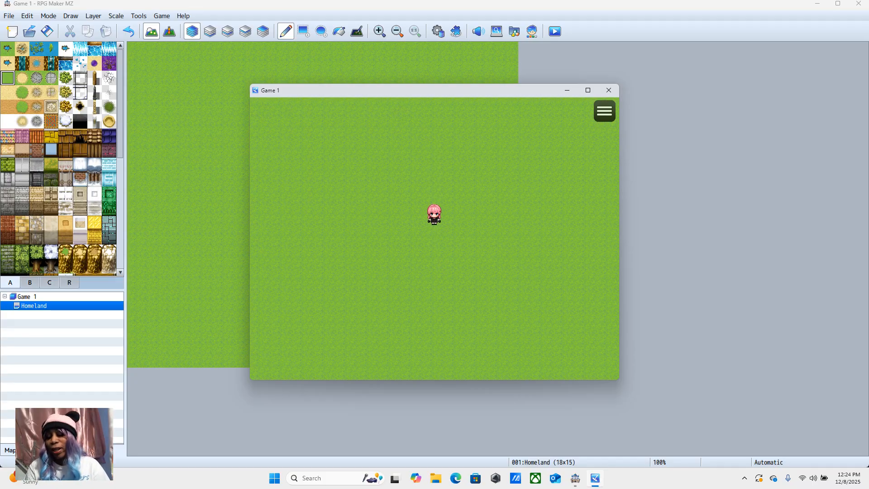
pyautogui.press('Down')
pyautogui.press('Left')
pyautogui.press('Left')
pyautogui.press('Left')
pyautogui.press('Left')
pyautogui.press('Left')
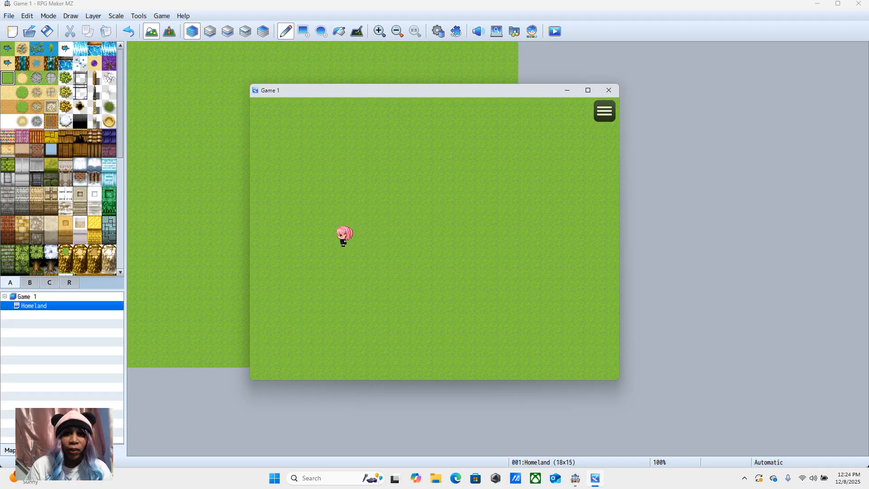
pyautogui.press('Right')
pyautogui.press('Right')
pyautogui.press('Right')
pyautogui.press('Right')
pyautogui.press('Right')
pyautogui.press('Right')
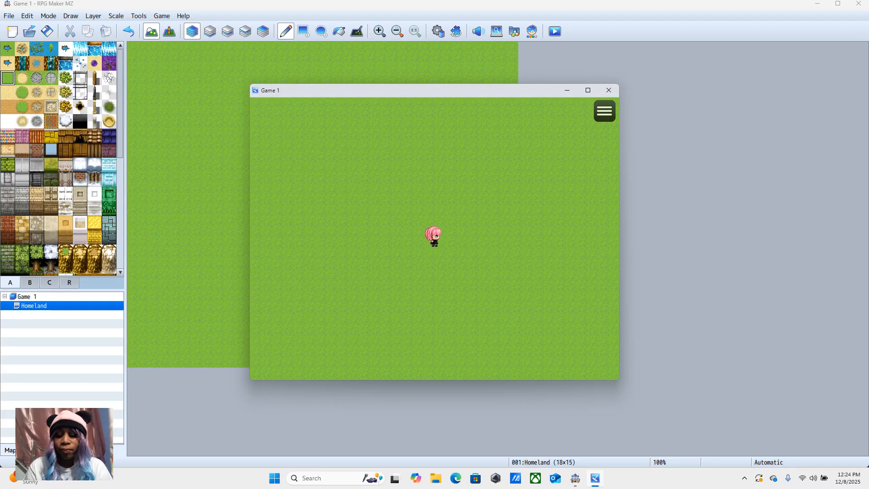
pyautogui.press('Left')
pyautogui.press('Down')
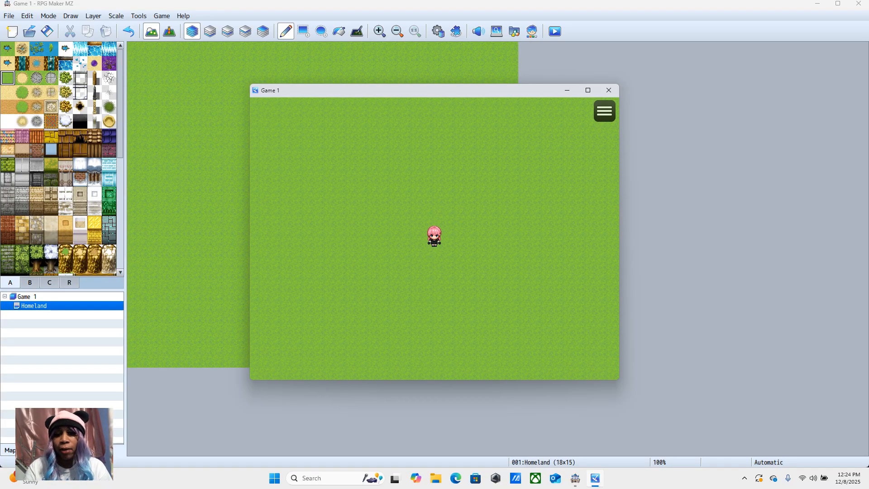
# Step: Send the character to chosen spots on the map and close the playtest window
pyautogui.click(413, 152)
pyautogui.click(326, 238)
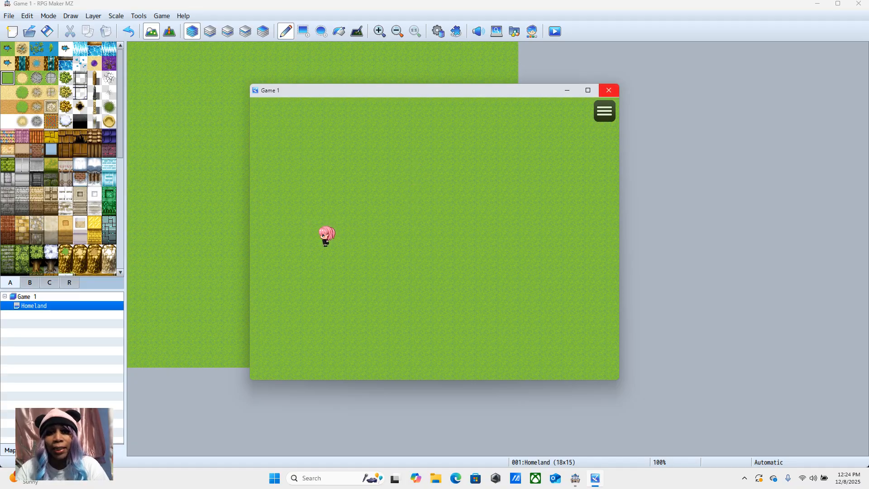
pyautogui.click(608, 90)
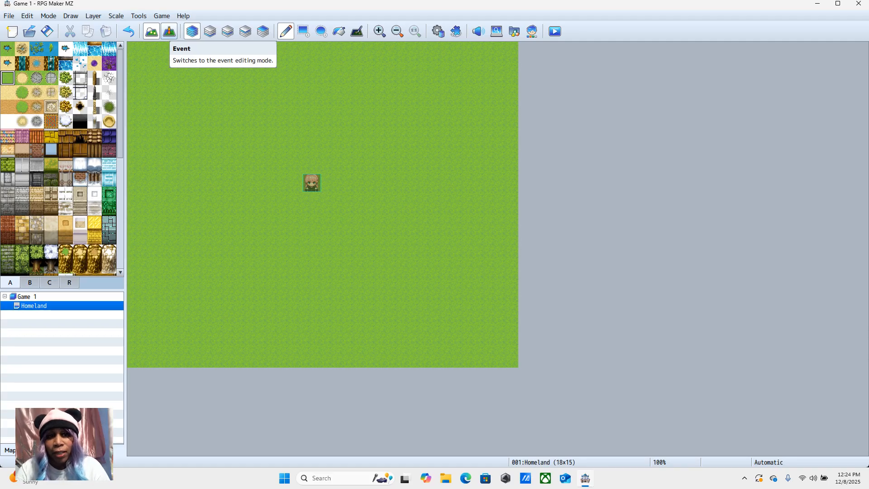
# Step: Switch the Homeland map to event editing mode to view its grid, and return to map editing mode
pyautogui.click(169, 31)
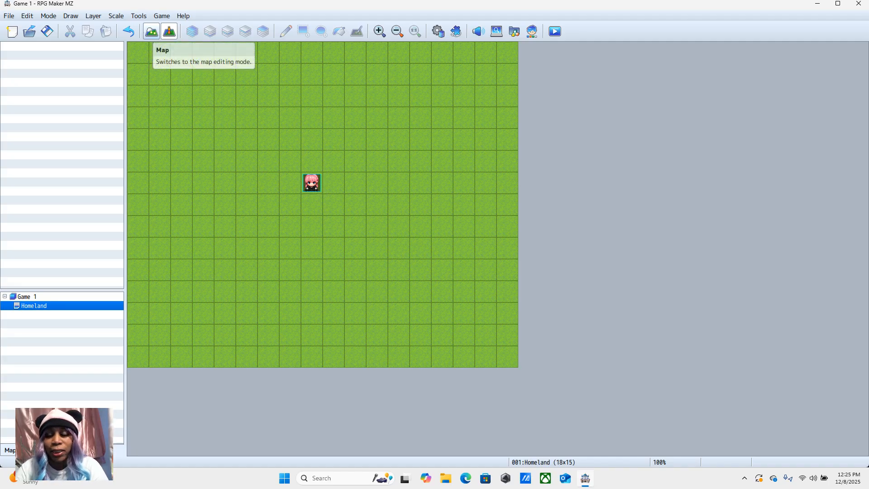
pyautogui.click(152, 31)
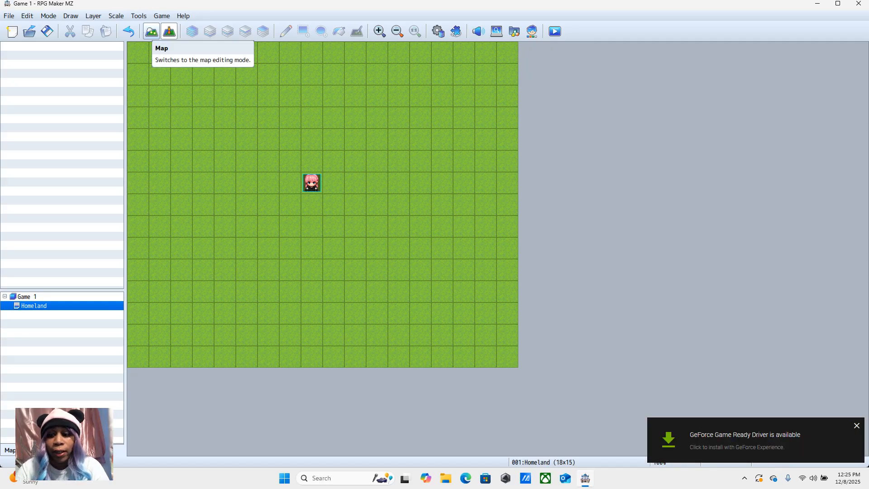
pyautogui.click(152, 31)
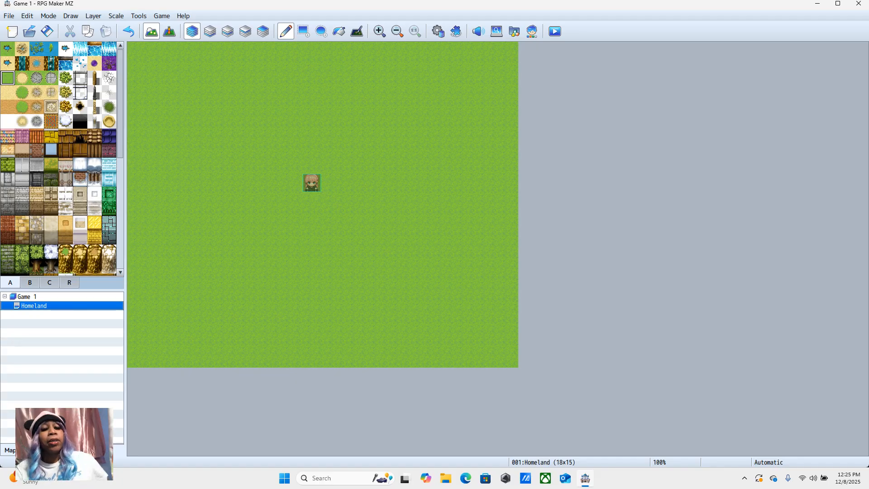
# Step: Change the Homeland map's tileset to 0001 Overworld in its map properties
pyautogui.rightClick(53, 305)
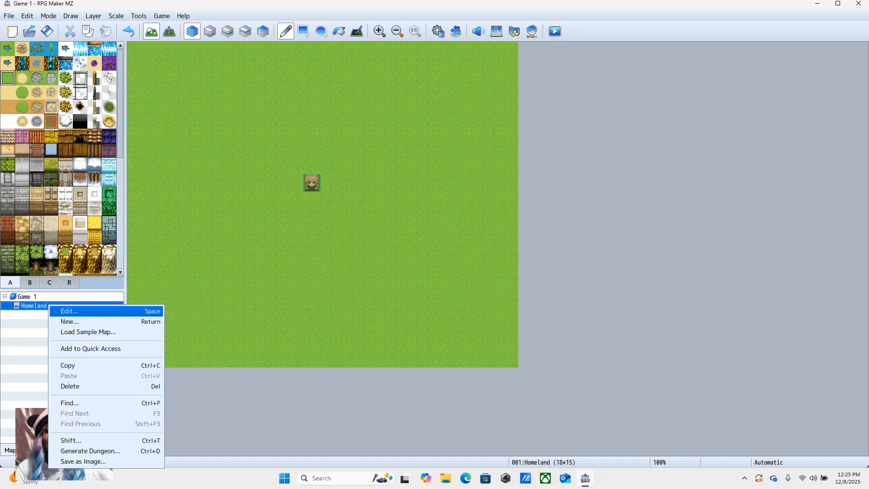
pyautogui.click(68, 309)
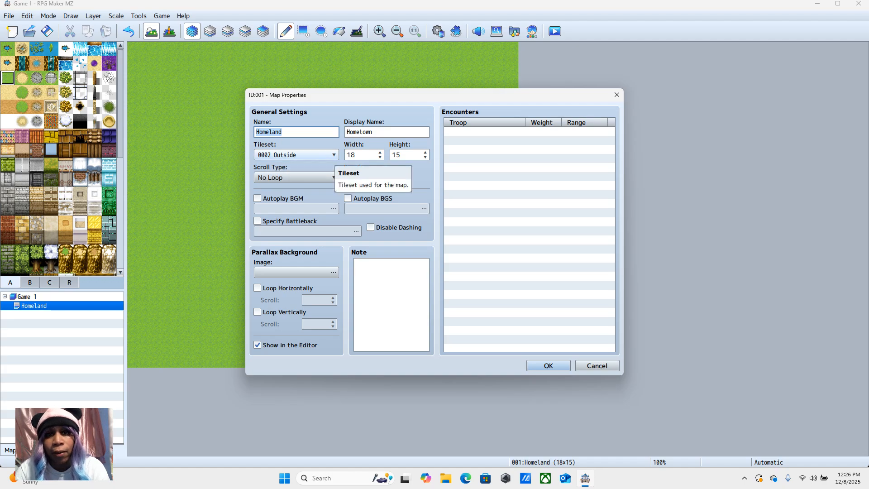
pyautogui.click(297, 155)
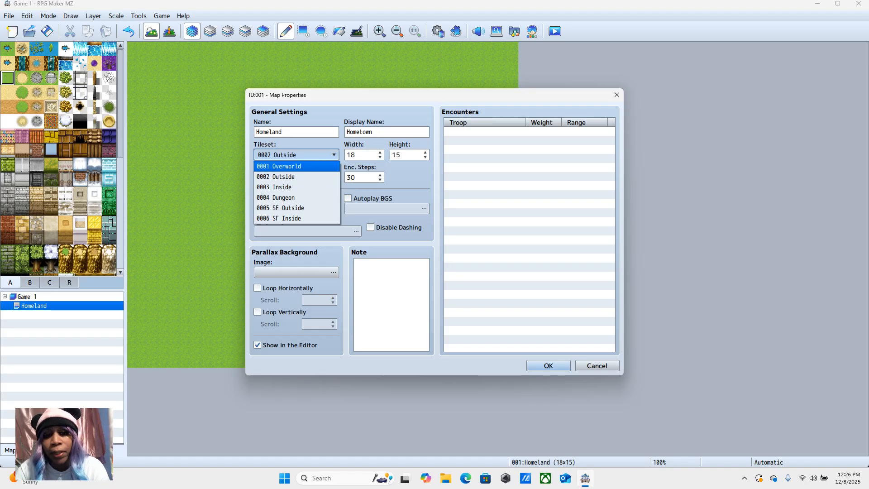
pyautogui.press('Down')
pyautogui.press('Down')
pyautogui.press('Up')
pyautogui.press('Up')
pyautogui.press('Up')
pyautogui.press('Up')
pyautogui.press('Up')
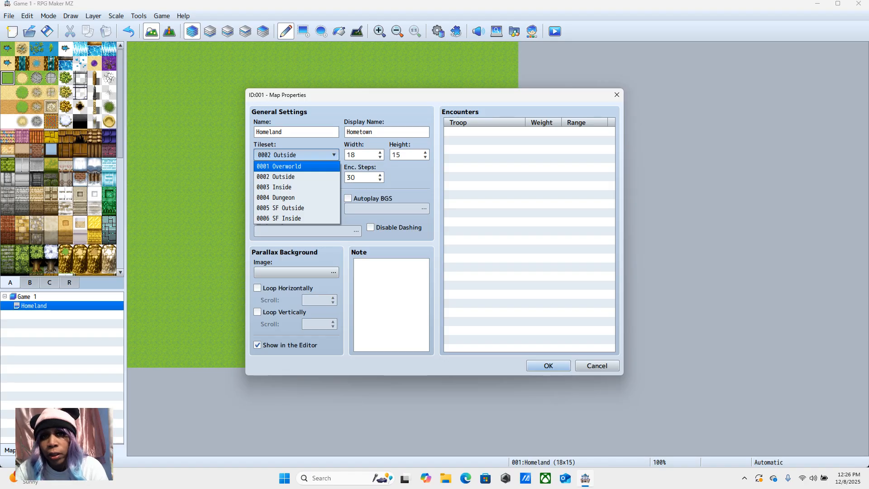
pyautogui.click(291, 167)
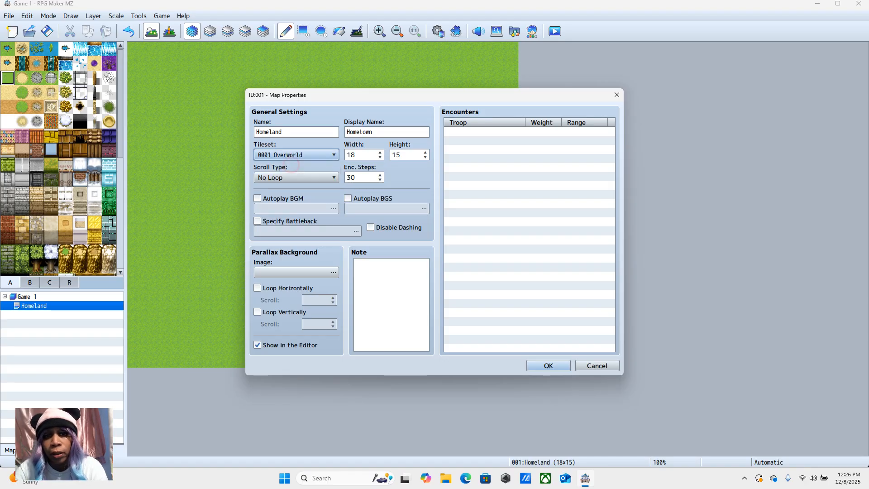
pyautogui.click(548, 365)
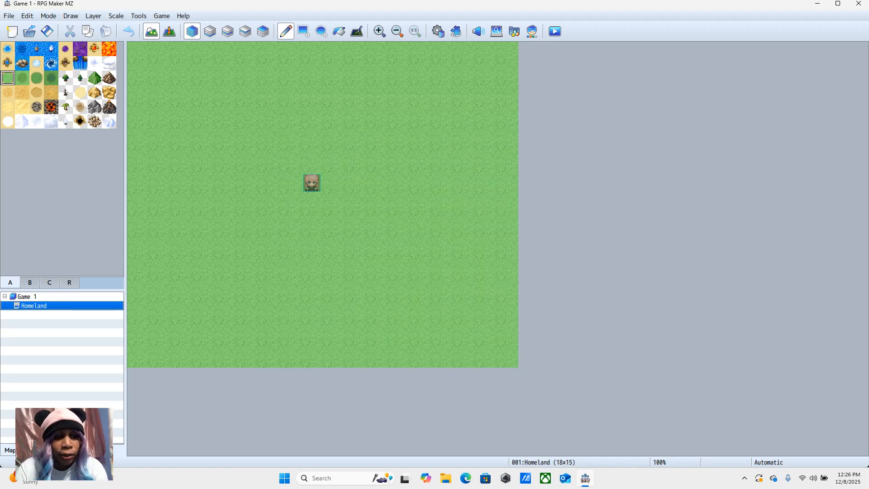
# Step: Look through tile pages B and C of the Overworld tileset and return to page A
pyautogui.click(30, 282)
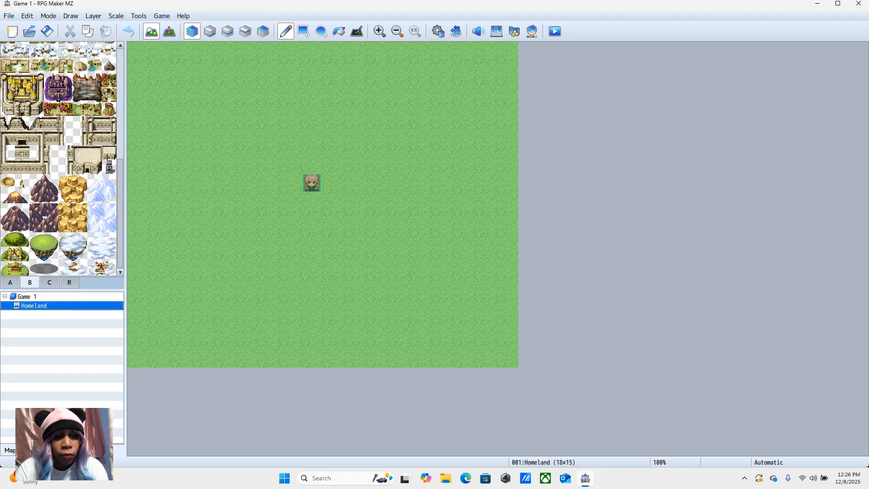
pyautogui.click(49, 282)
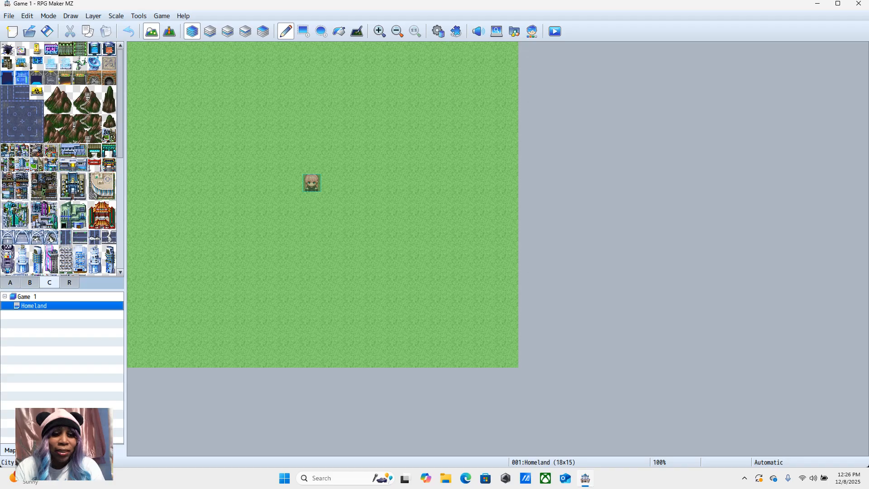
pyautogui.click(10, 283)
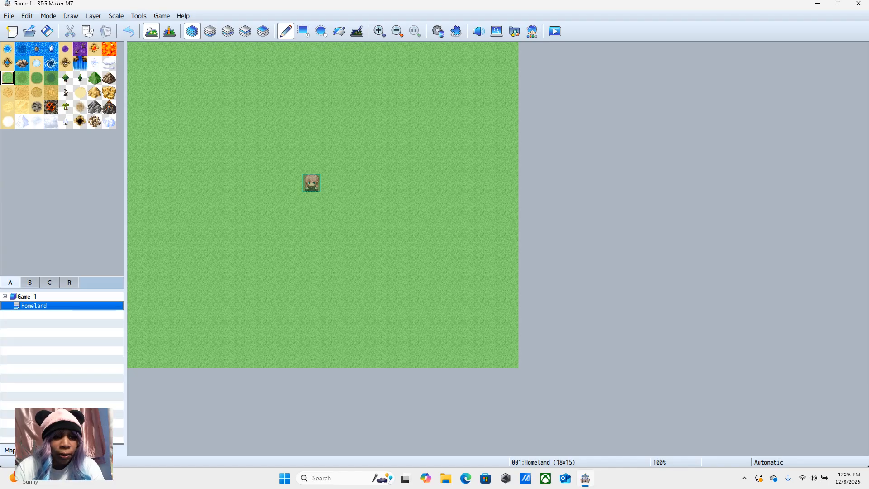
# Step: Set the Homeland map's tileset to 0002 Outside in its map properties
pyautogui.rightClick(45, 306)
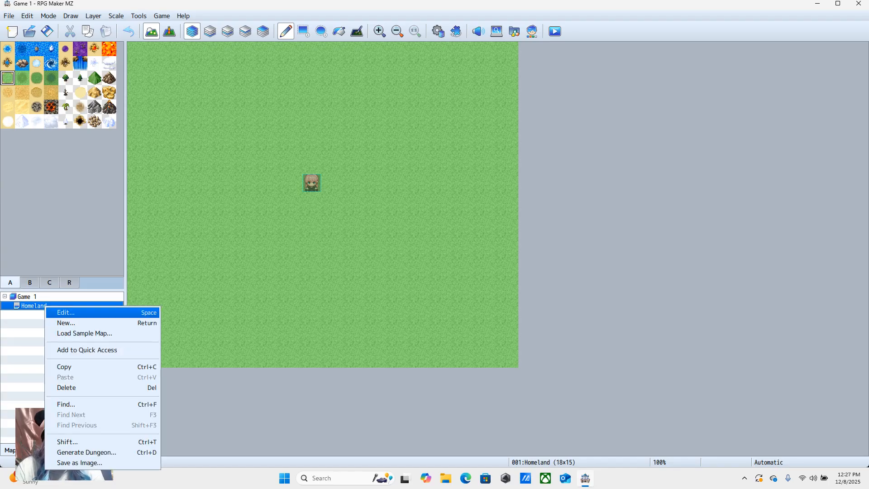
pyautogui.click(50, 311)
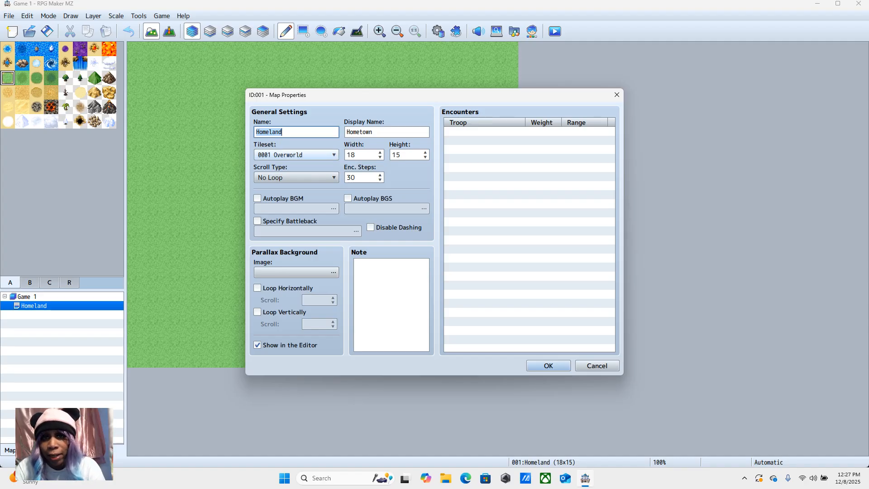
pyautogui.click(297, 155)
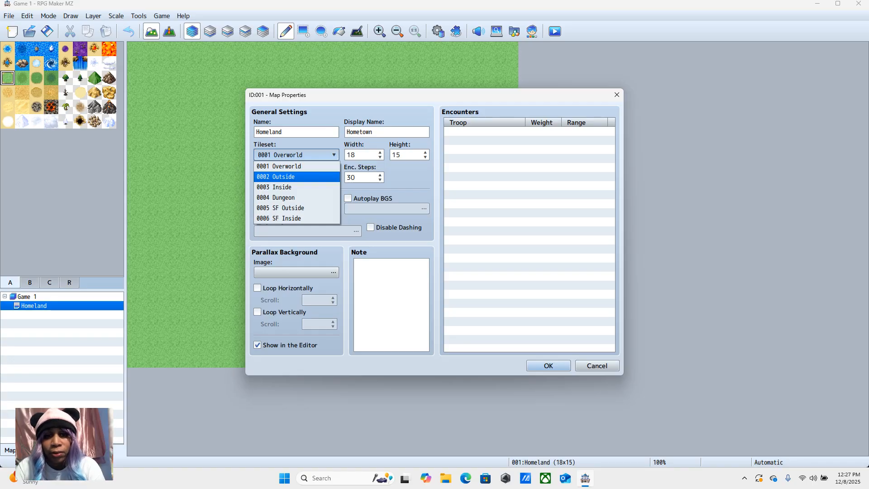
pyautogui.click(284, 177)
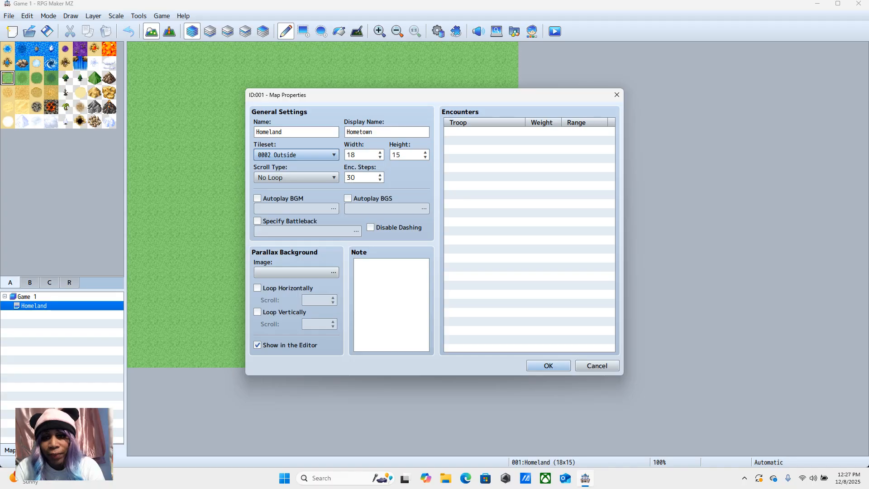
pyautogui.click(548, 365)
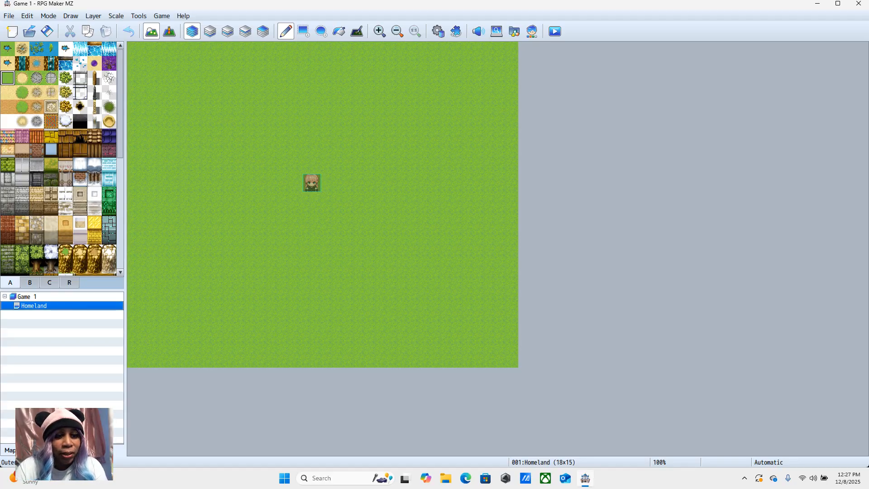
# Step: Paint a light brick house wall four tiles wide and two tiles high, covering 9,4 to 12,5 on the Homeland map
pyautogui.click(8, 150)
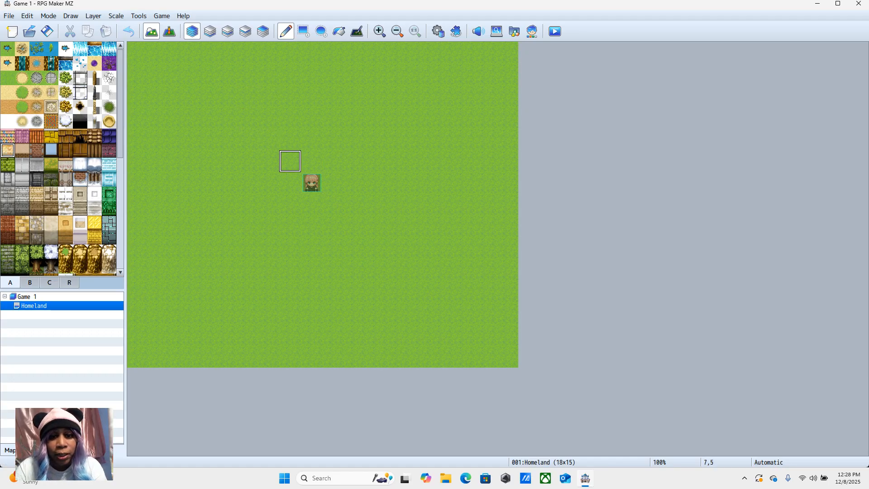
pyautogui.click(334, 161)
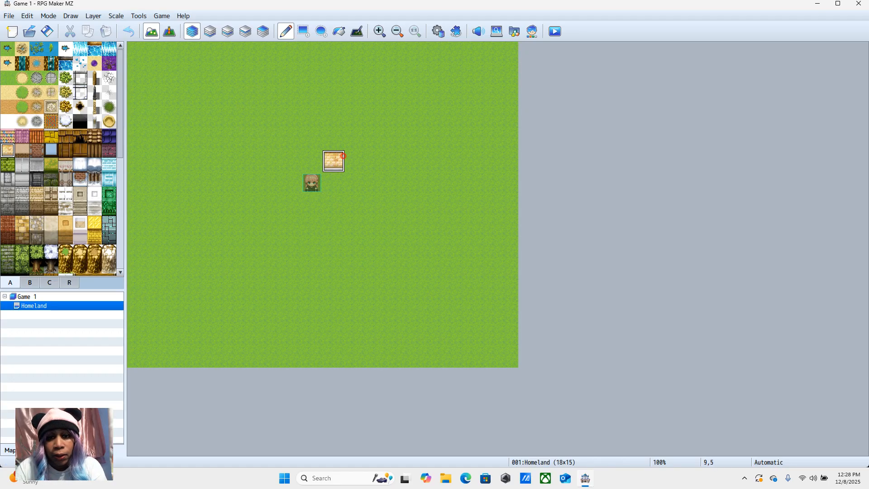
pyautogui.click(355, 161)
pyautogui.click(377, 161)
pyautogui.click(399, 161)
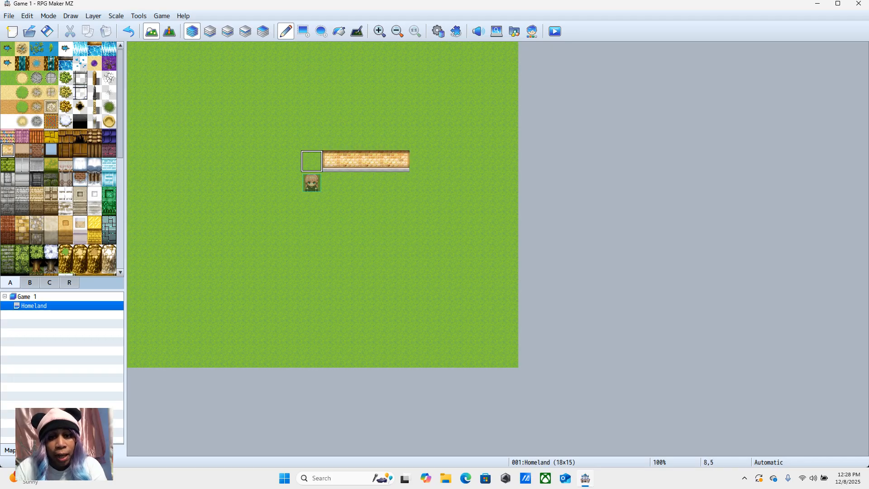
pyautogui.click(345, 140)
pyautogui.click(367, 140)
pyautogui.click(376, 139)
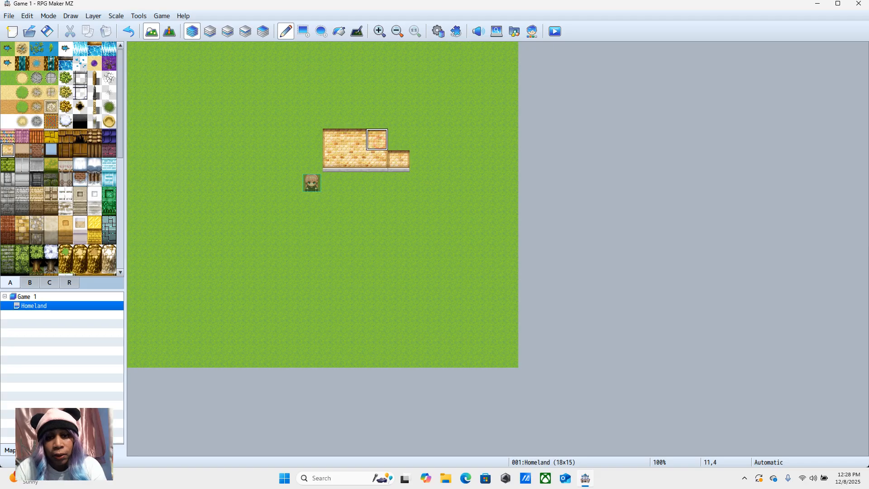
pyautogui.click(399, 139)
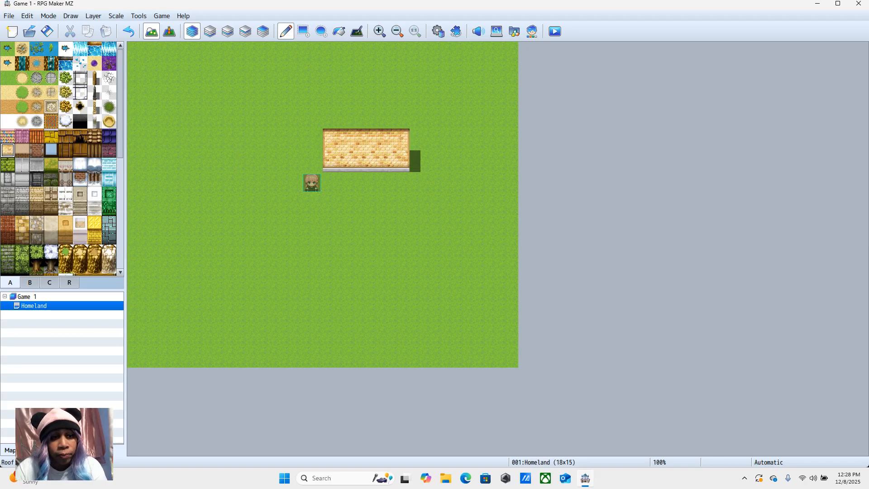
# Step: Paint a multicoloured tiled roof four tiles wide and two tiles high directly above the brick wall
pyautogui.click(7, 136)
pyautogui.click(334, 117)
pyautogui.click(356, 117)
pyautogui.click(377, 118)
pyautogui.click(399, 118)
pyautogui.click(398, 96)
pyautogui.click(377, 96)
pyautogui.click(355, 96)
pyautogui.click(333, 96)
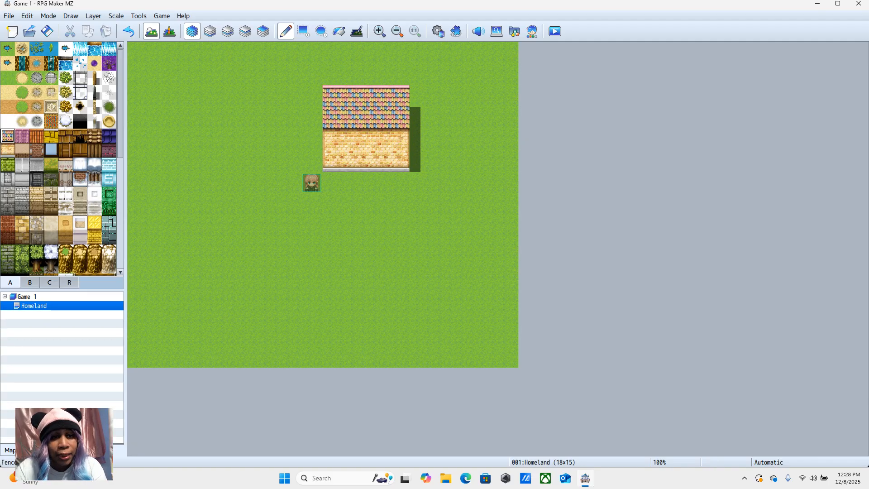
# Step: Draw two horizontal wooden fences west of the house, seven tiles long each, along rows 3 and 8 from column 1 to 7
pyautogui.click(95, 106)
pyautogui.moveTo(290, 117); pyautogui.dragTo(160, 117)
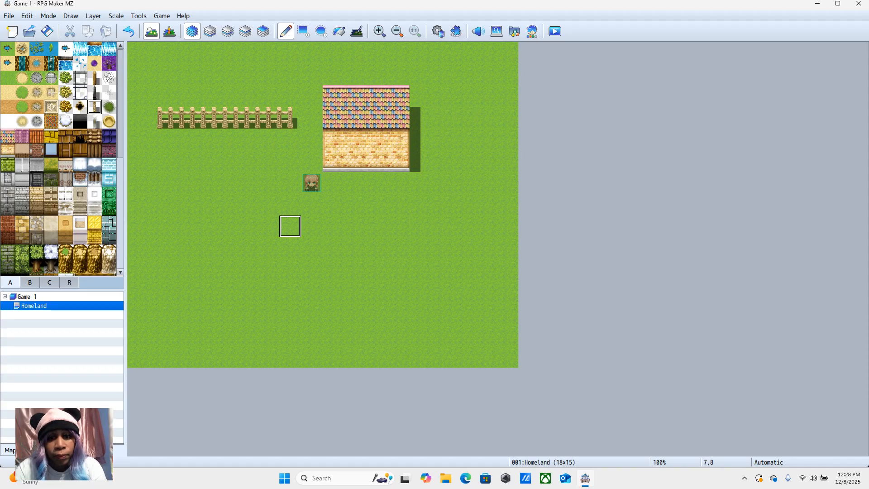
pyautogui.moveTo(290, 227); pyautogui.dragTo(160, 226)
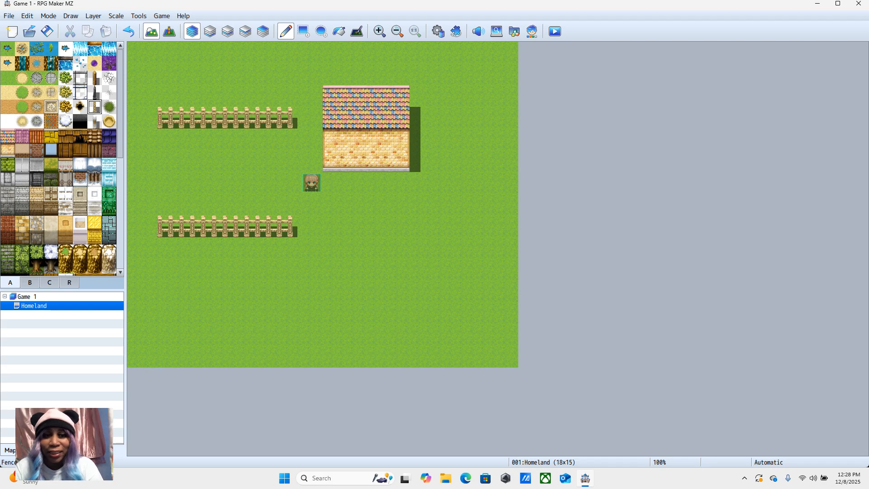
# Step: Fill the areas above the upper fence and below the lower fence with green bush tiles, extending to the map's west edge
pyautogui.click(65, 78)
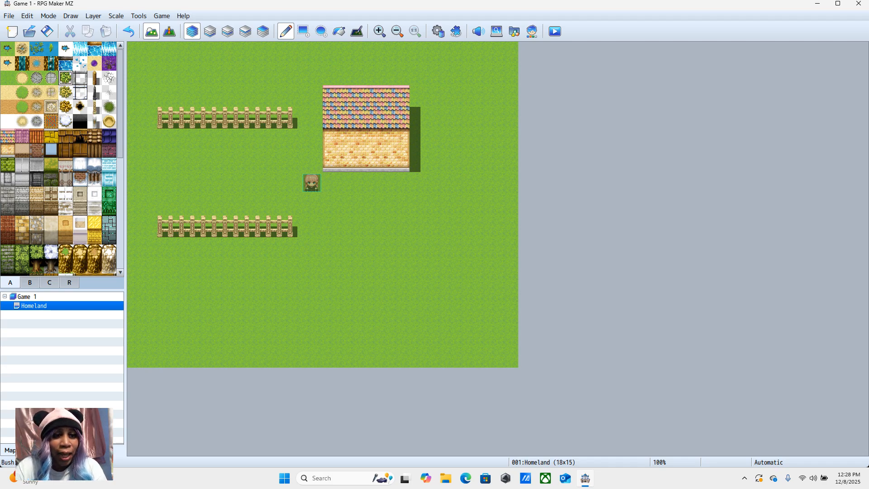
pyautogui.moveTo(203, 74)
pyautogui.mouseDown()
pyautogui.moveTo(224, 74)
pyautogui.moveTo(159, 73)
pyautogui.moveTo(203, 73)
pyautogui.moveTo(182, 96)
pyautogui.moveTo(290, 96)
pyautogui.moveTo(225, 52)
pyautogui.moveTo(160, 74)
pyautogui.moveTo(268, 95)
pyautogui.moveTo(290, 52)
pyautogui.moveTo(290, 74)
pyautogui.mouseUp()
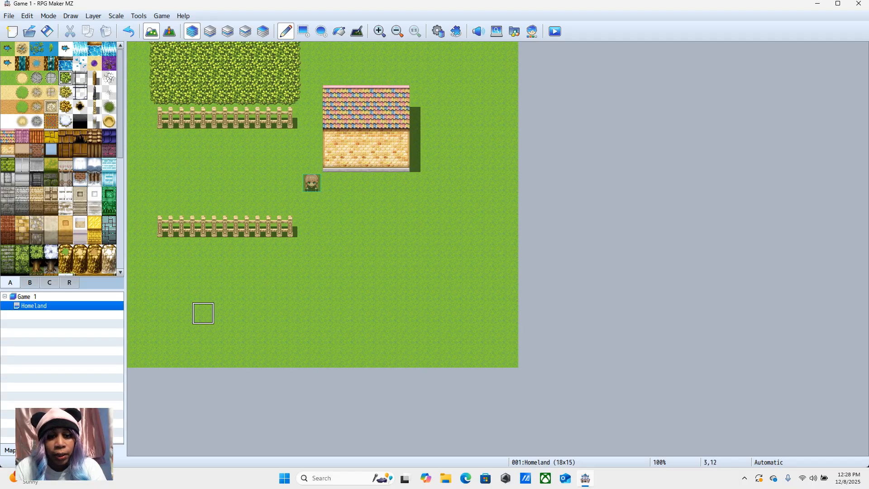
pyautogui.moveTo(247, 270)
pyautogui.mouseDown()
pyautogui.moveTo(160, 269)
pyautogui.moveTo(247, 270)
pyautogui.moveTo(181, 247)
pyautogui.moveTo(269, 269)
pyautogui.moveTo(268, 248)
pyautogui.moveTo(291, 291)
pyautogui.moveTo(225, 291)
pyautogui.moveTo(225, 334)
pyautogui.moveTo(203, 357)
pyautogui.moveTo(181, 335)
pyautogui.moveTo(247, 356)
pyautogui.moveTo(312, 291)
pyautogui.moveTo(268, 248)
pyautogui.moveTo(203, 248)
pyautogui.moveTo(138, 269)
pyautogui.moveTo(160, 335)
pyautogui.moveTo(138, 357)
pyautogui.moveTo(290, 335)
pyautogui.moveTo(312, 291)
pyautogui.moveTo(312, 247)
pyautogui.mouseUp()
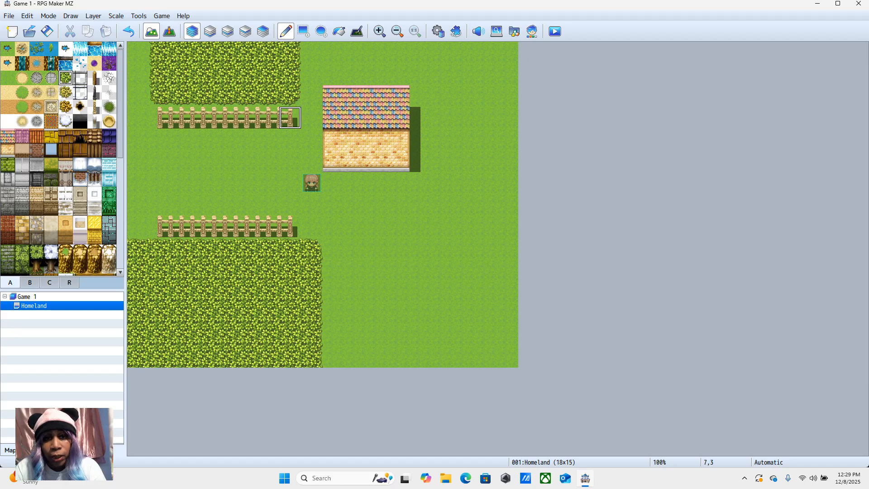
pyautogui.moveTo(160, 95)
pyautogui.mouseDown()
pyautogui.moveTo(138, 75)
pyautogui.moveTo(138, 96)
pyautogui.moveTo(138, 53)
pyautogui.mouseUp()
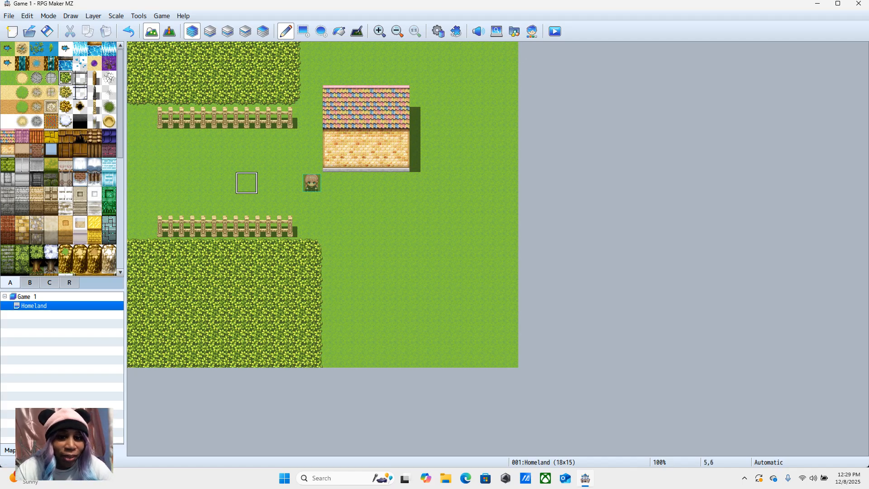
# Step: Find the black square entrance tile among the page B tiles and place it on the house's wall at 10,5
pyautogui.click(30, 282)
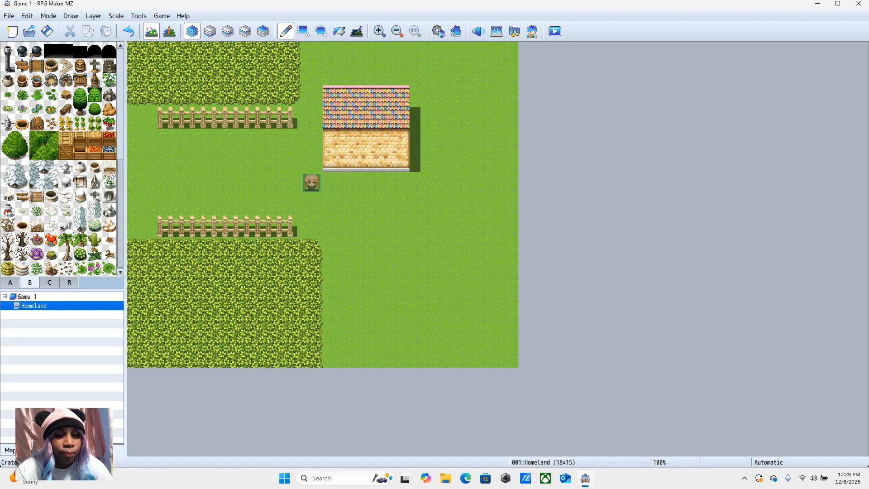
pyautogui.moveTo(118, 162); pyautogui.dragTo(118, 161)
pyautogui.scroll(2, 61, 158)
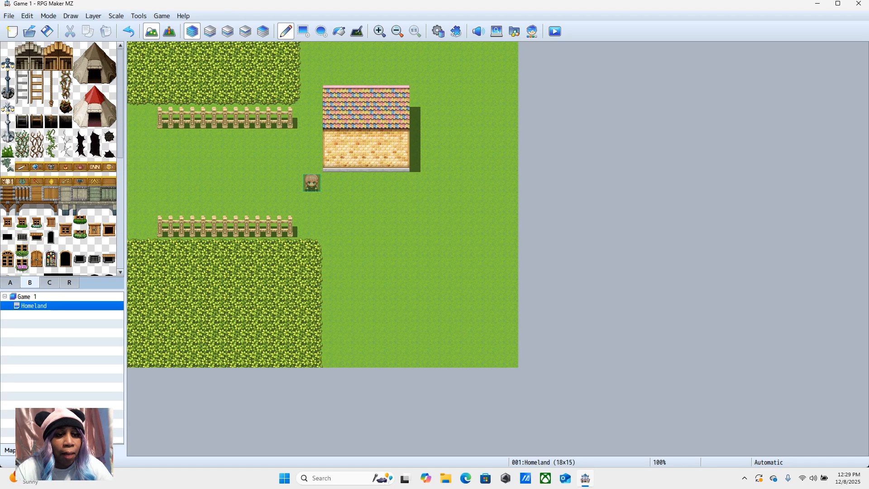
pyautogui.scroll(-1, 62, 158)
pyautogui.scroll(1, 61, 158)
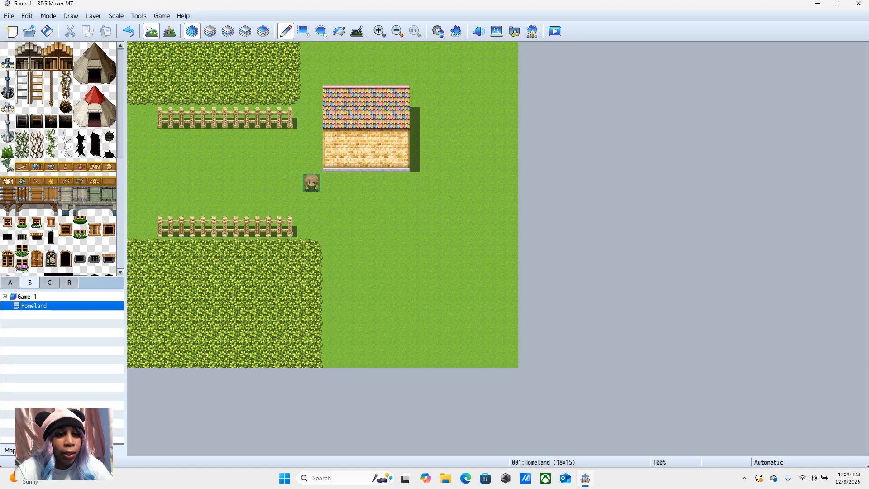
pyautogui.scroll(-4, 61, 159)
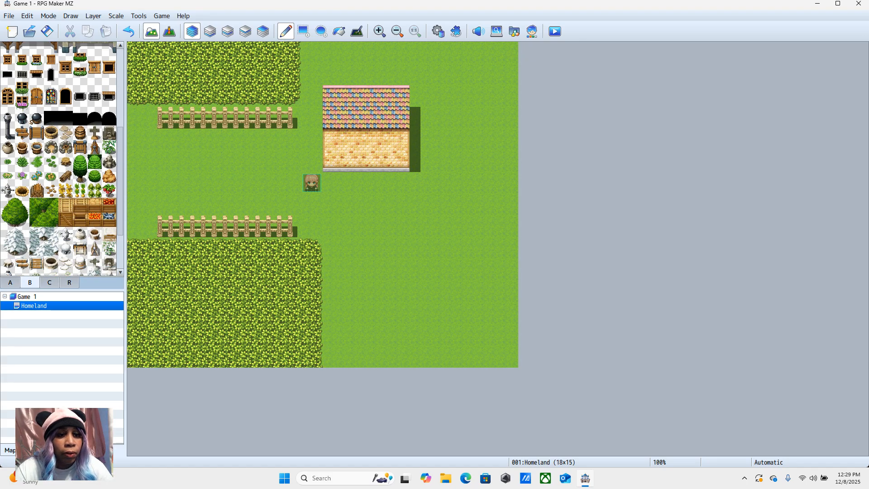
pyautogui.scroll(-1, 65, 158)
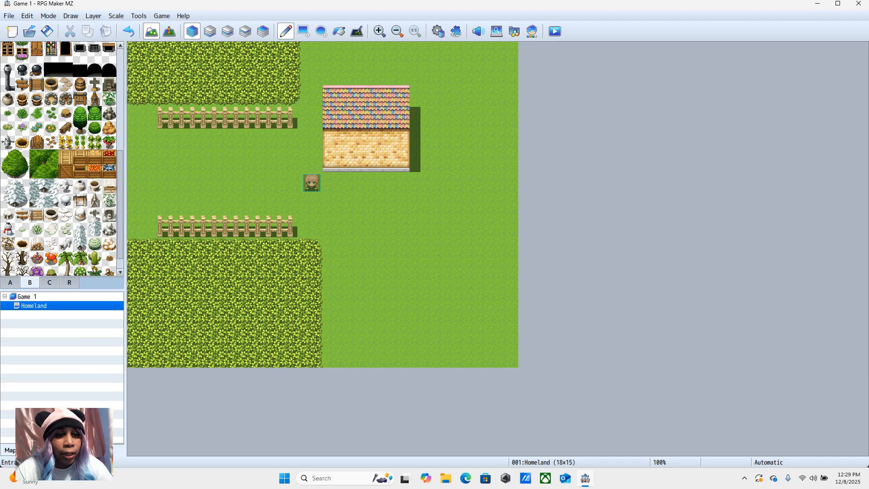
pyautogui.click(66, 69)
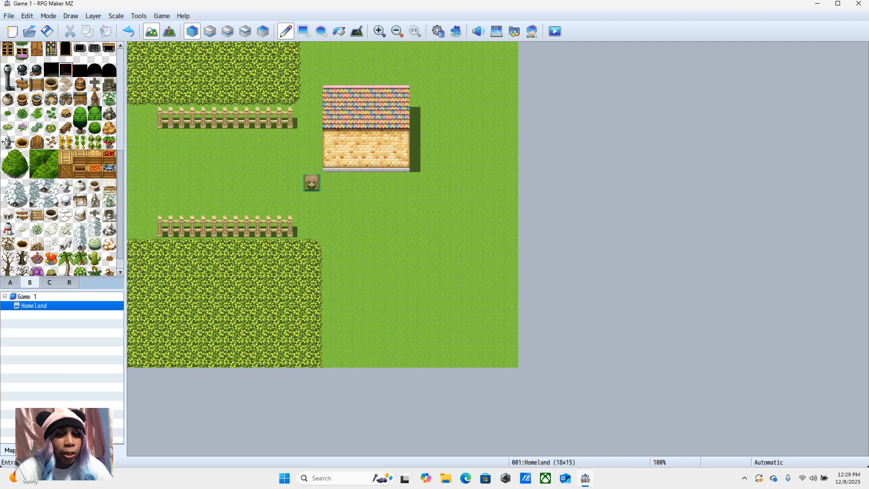
pyautogui.click(356, 161)
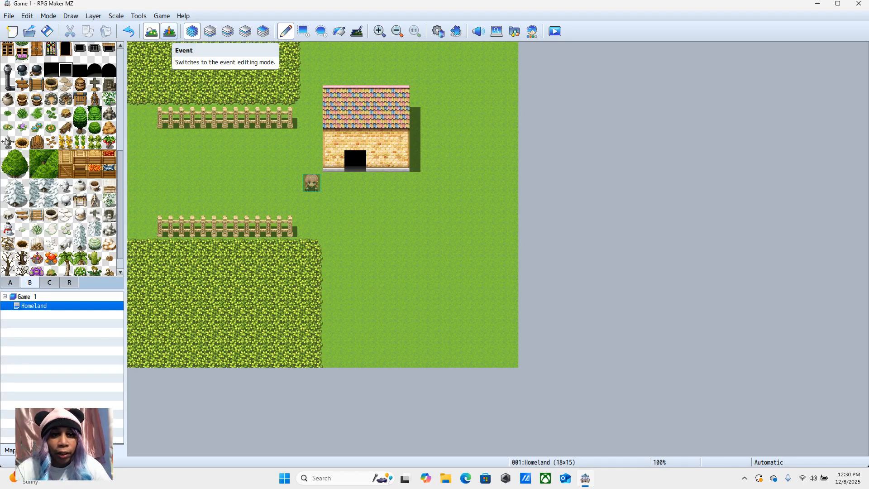
# Step: Switch to event editing mode and create a new event on the house entrance at 10,5, named Enter
pyautogui.click(169, 30)
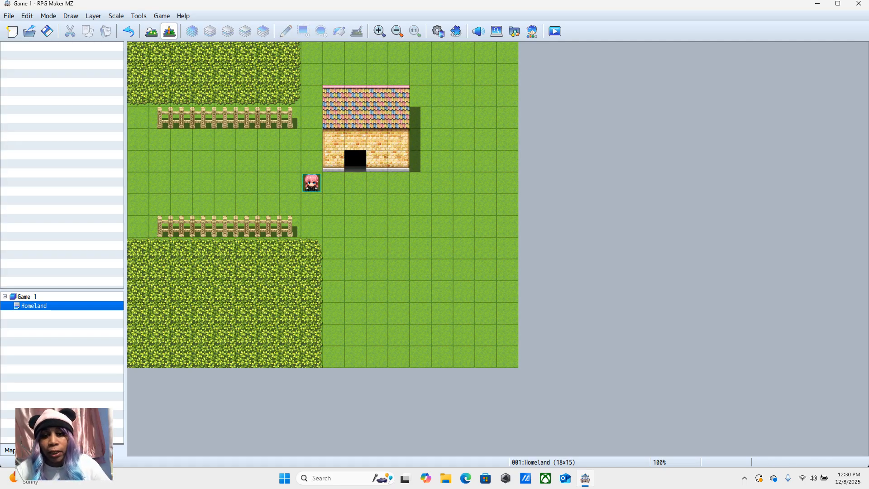
pyautogui.rightClick(355, 161)
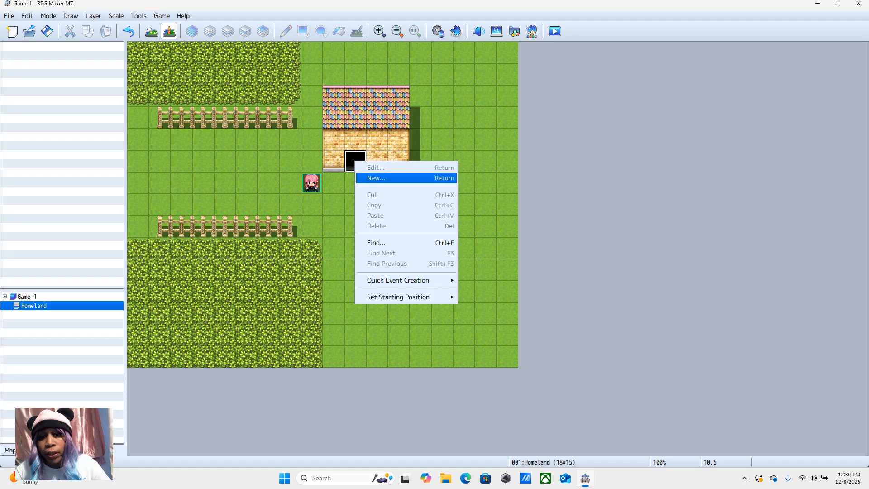
pyautogui.click(376, 178)
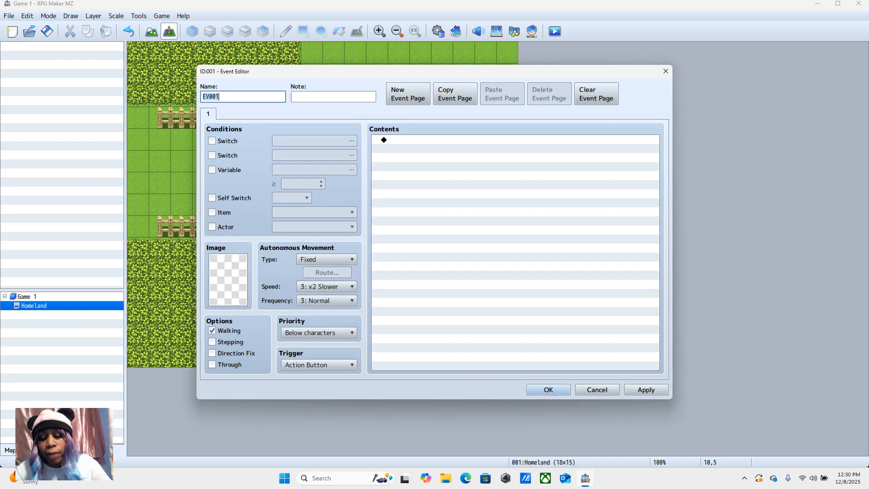
pyautogui.press('BackSpace')
pyautogui.write('En')
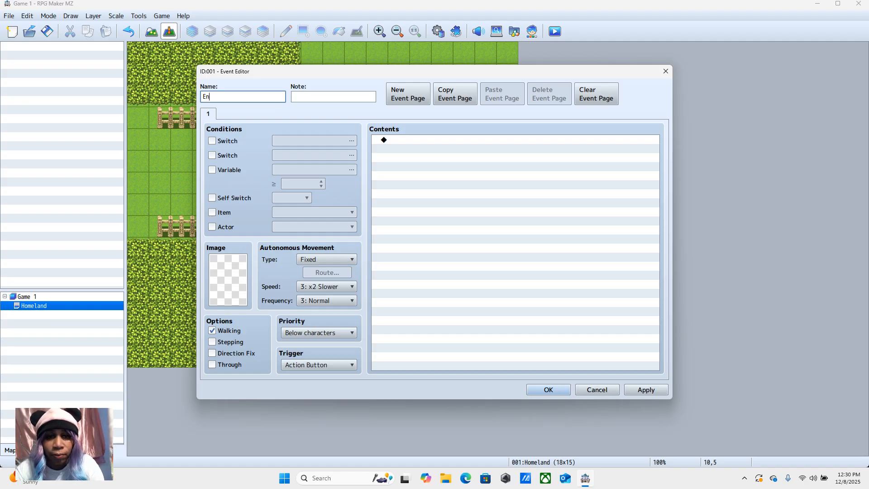
pyautogui.write('ter')
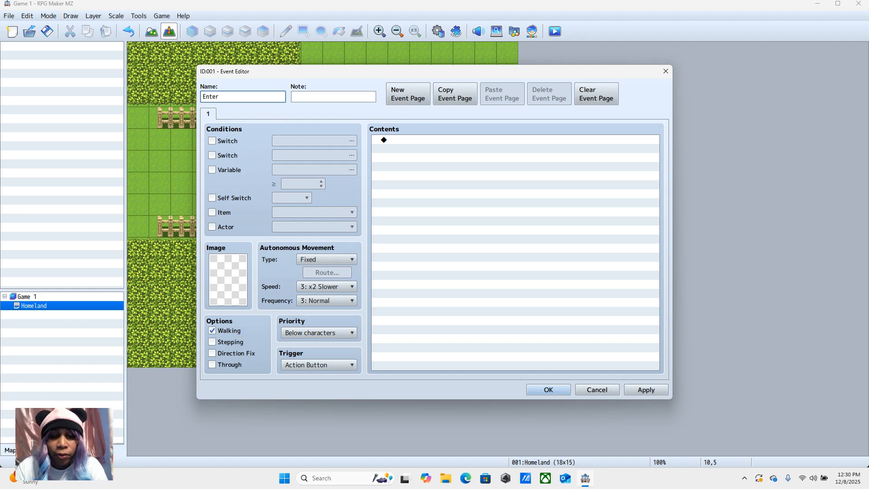
# Step: Set the Enter event's image to the dark reddish-brown double door from the !Door1 character sheet
pyautogui.doubleClick(228, 278)
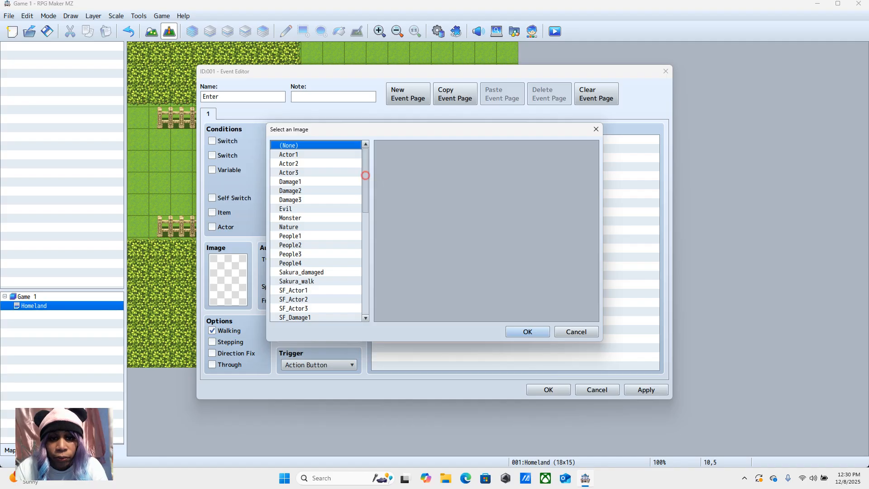
pyautogui.scroll(-4, 363, 170)
pyautogui.scroll(-3, 316, 230)
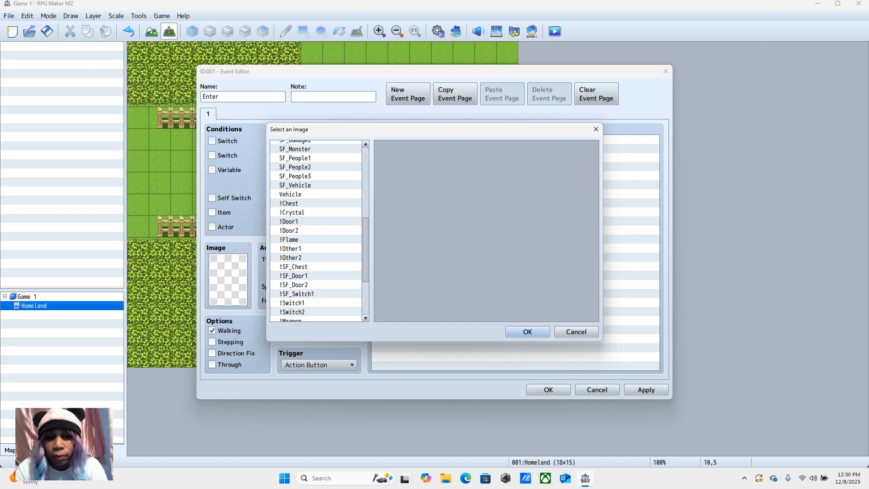
pyautogui.click(300, 222)
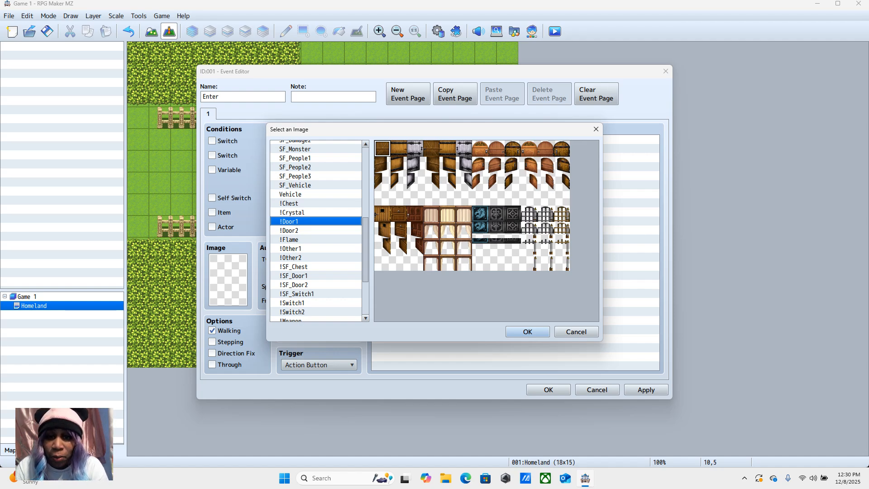
pyautogui.click(415, 214)
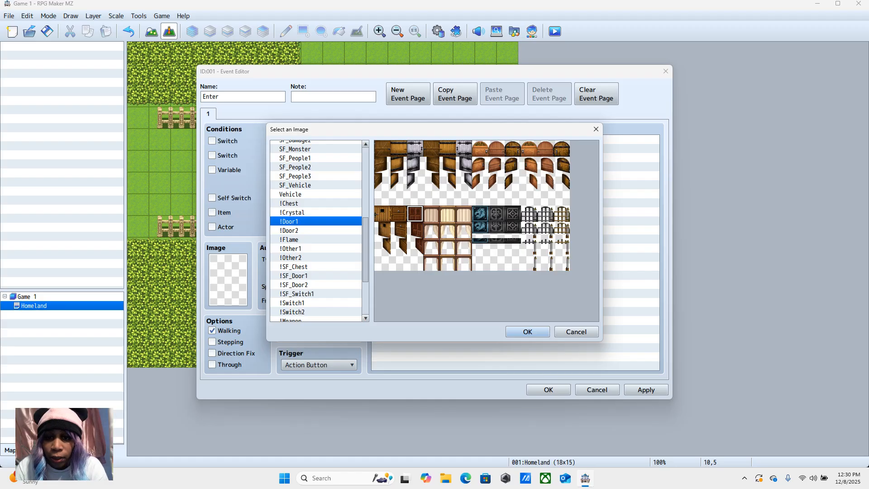
pyautogui.click(525, 331)
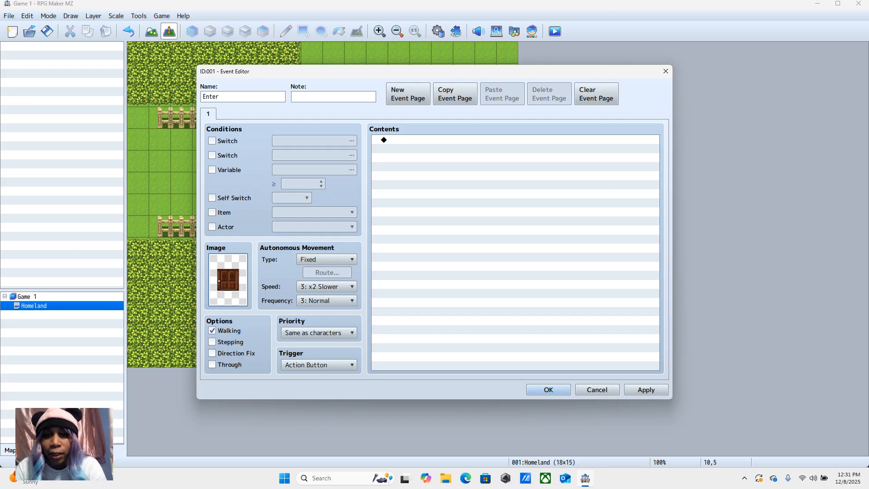
# Step: Add a Transfer Player command to the Enter event with Homeland at 11,1 as its directly designated destination
pyautogui.rightClick(412, 139)
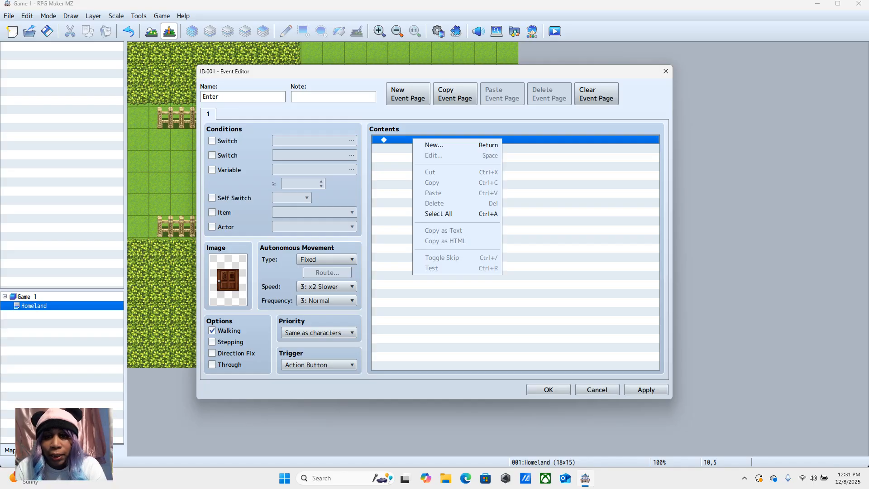
pyautogui.click(430, 144)
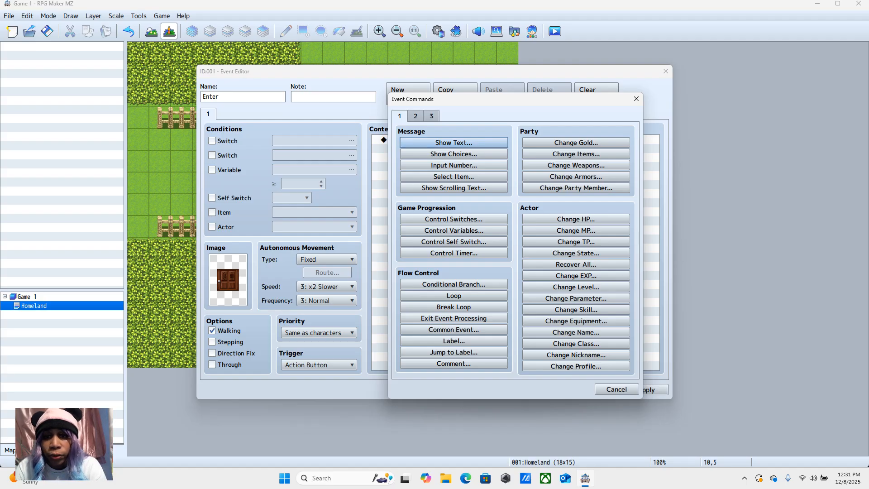
pyautogui.click(416, 116)
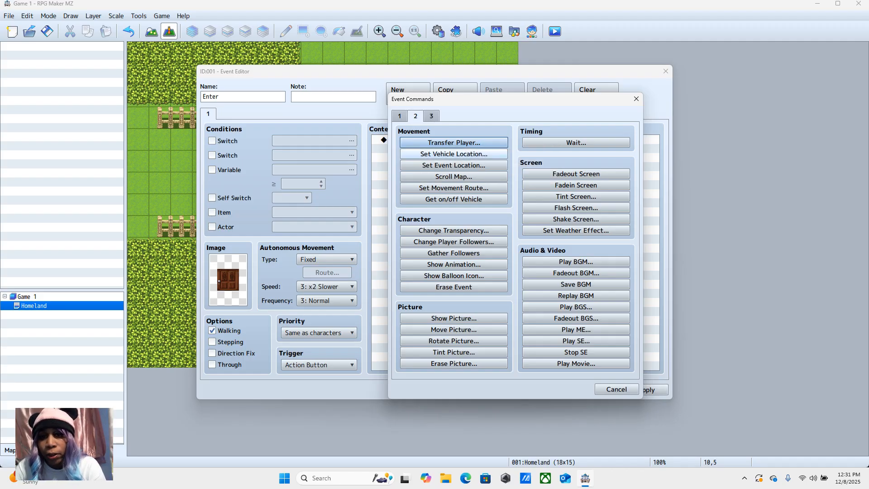
pyautogui.click(454, 142)
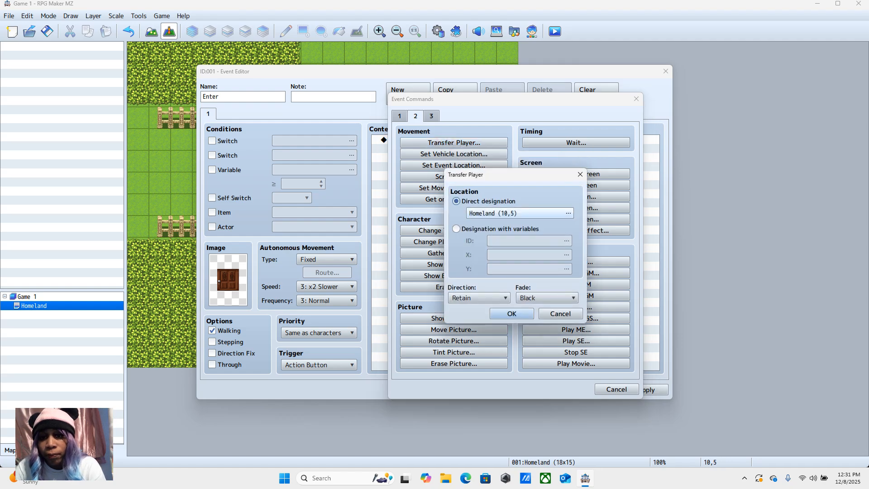
pyautogui.click(520, 213)
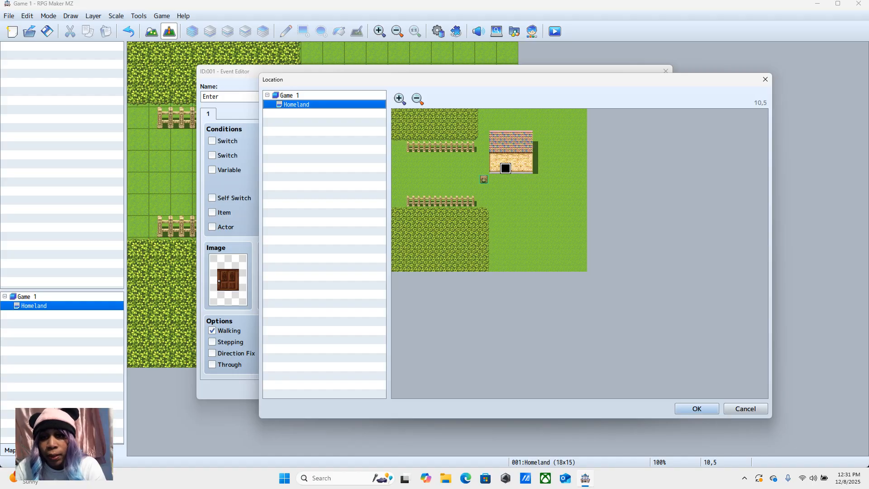
pyautogui.click(517, 125)
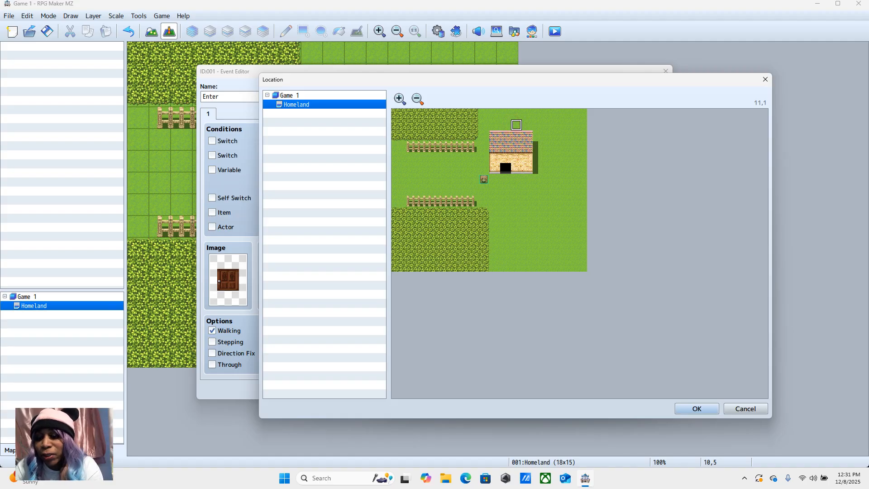
pyautogui.click(696, 408)
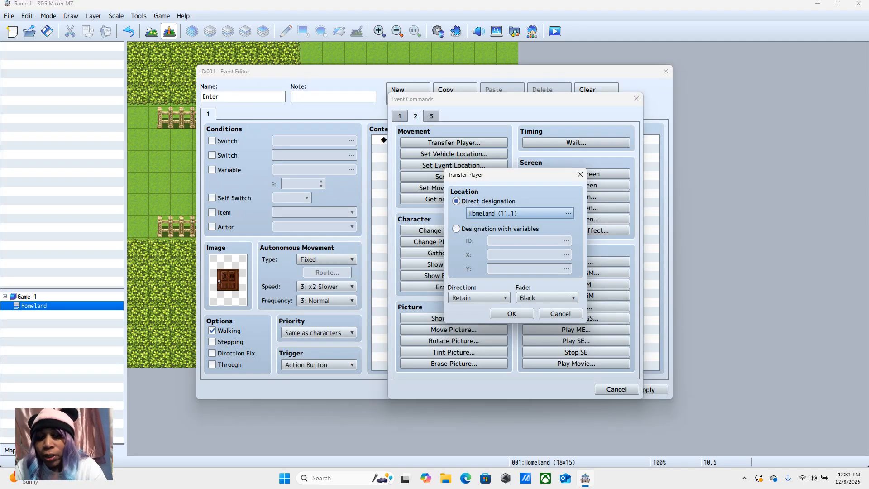
# Step: Set the player's direction after the transfer to Up and confirm both the command and the Enter event
pyautogui.click(479, 297)
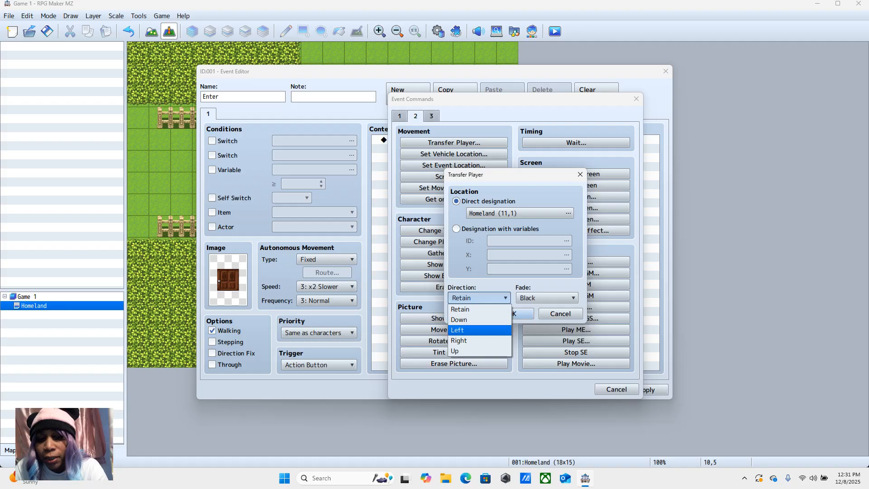
pyautogui.click(458, 351)
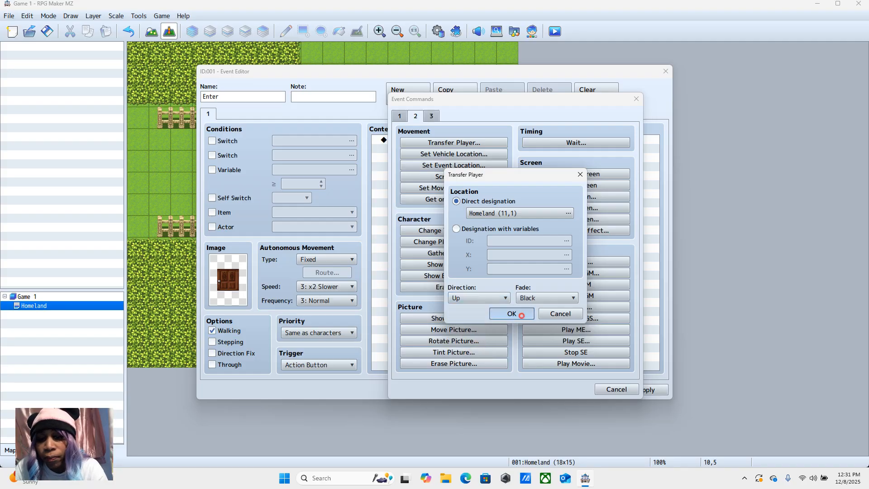
pyautogui.click(522, 314)
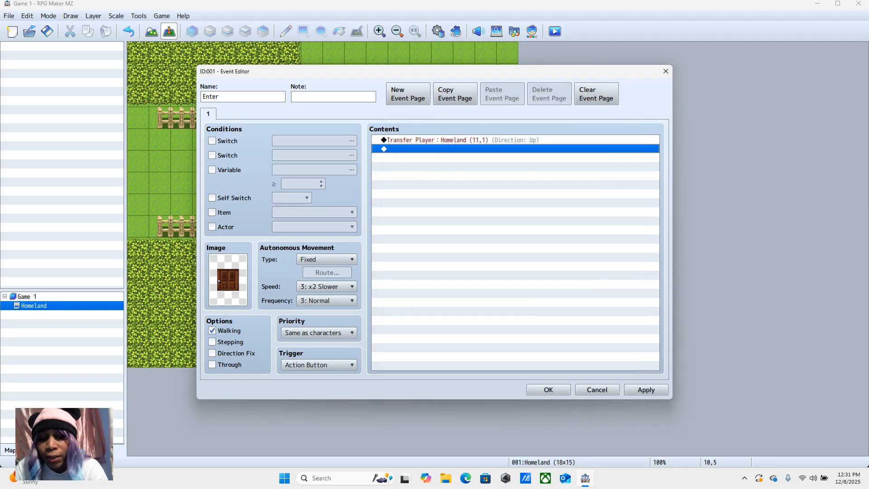
pyautogui.click(548, 389)
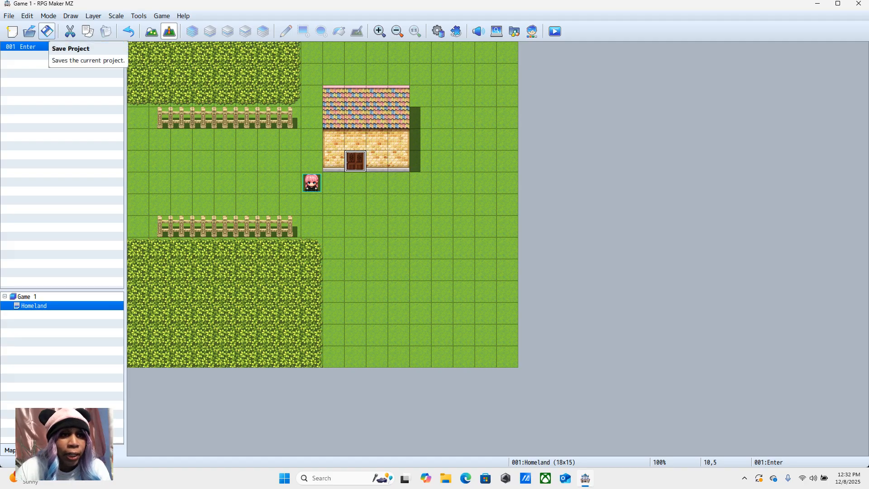
# Step: Save the project and start a playtest with a new game
pyautogui.click(46, 31)
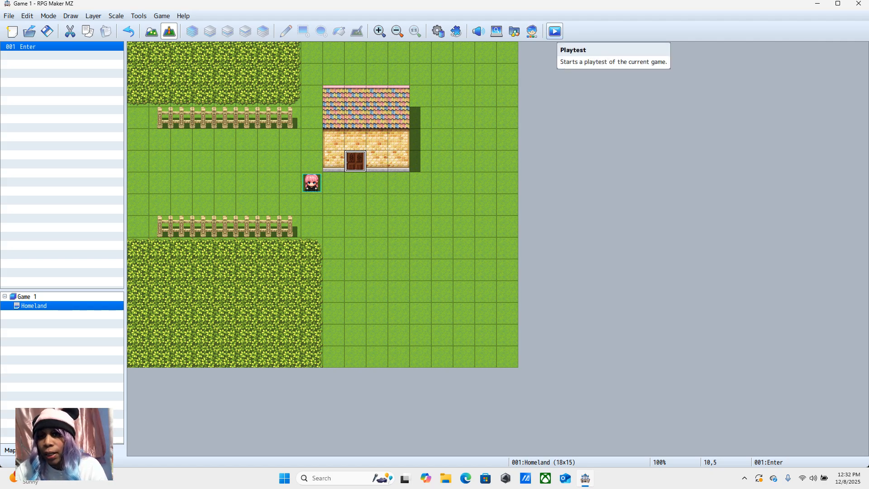
pyautogui.click(555, 31)
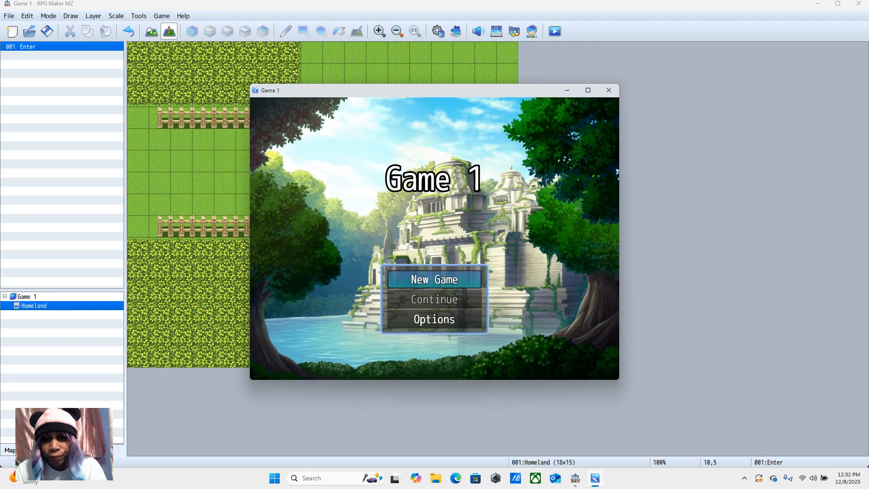
pyautogui.click(442, 279)
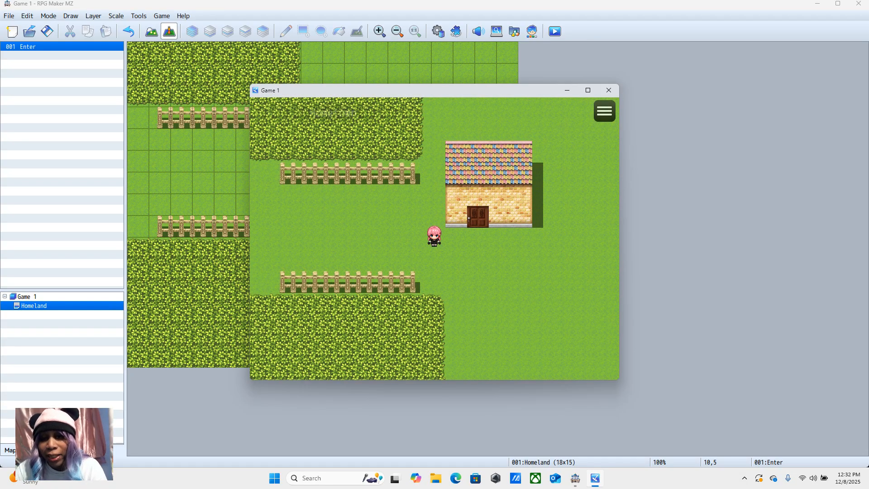
# Step: Test the door transfer by walking the character into the door and around the house, and end the playtest
pyautogui.click(478, 217)
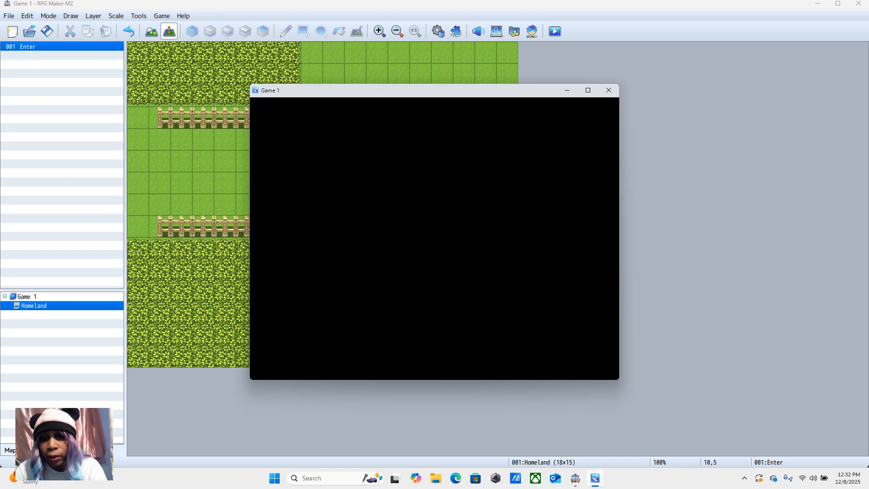
pyautogui.click(525, 136)
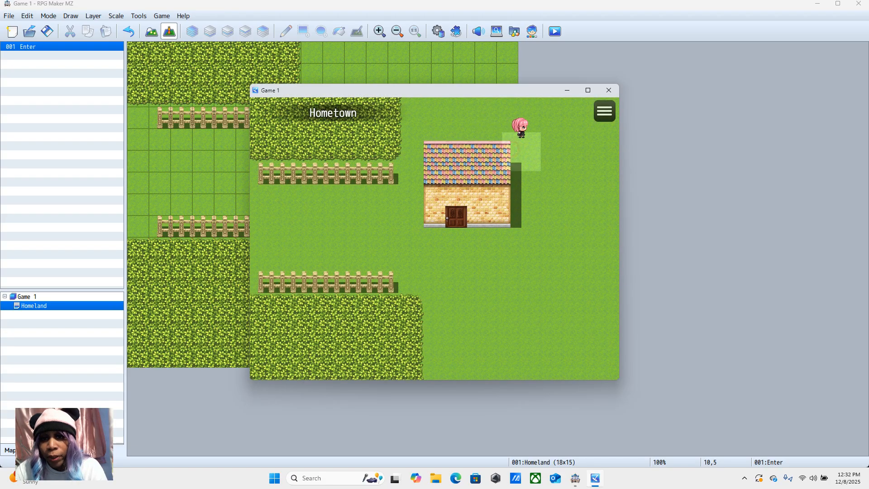
pyautogui.click(527, 243)
pyautogui.click(434, 238)
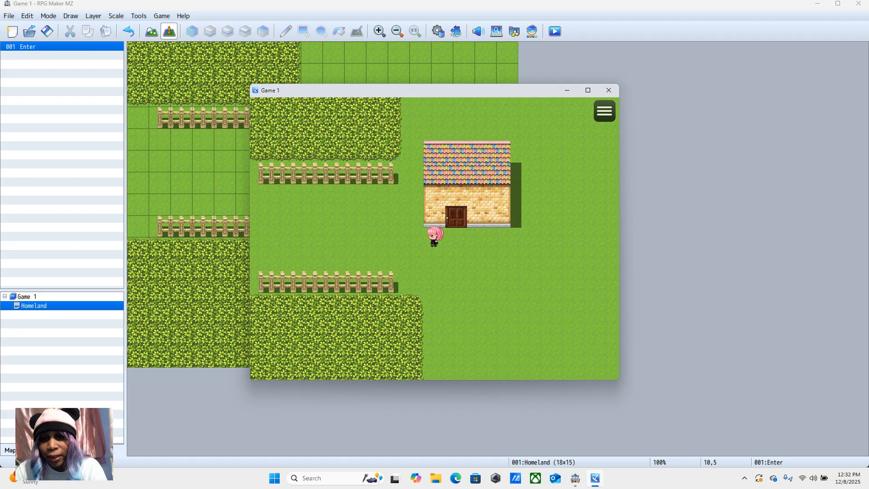
pyautogui.click(526, 150)
pyautogui.click(543, 214)
pyautogui.click(456, 239)
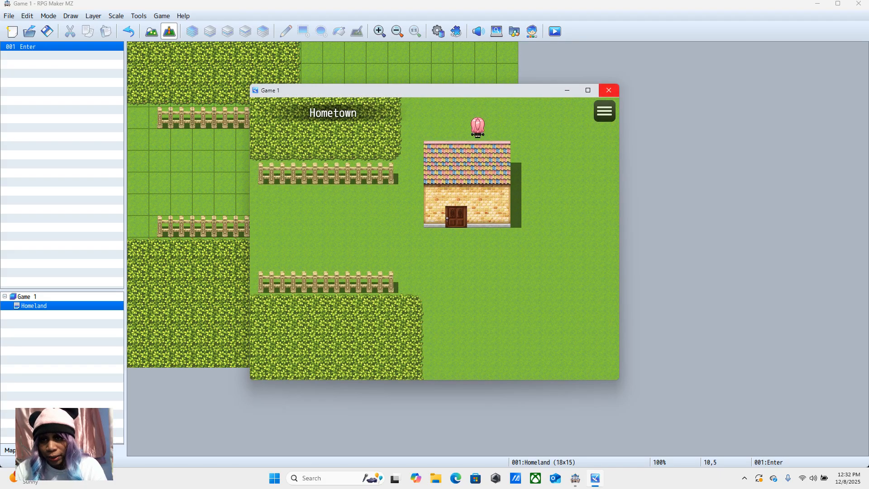
pyautogui.click(608, 90)
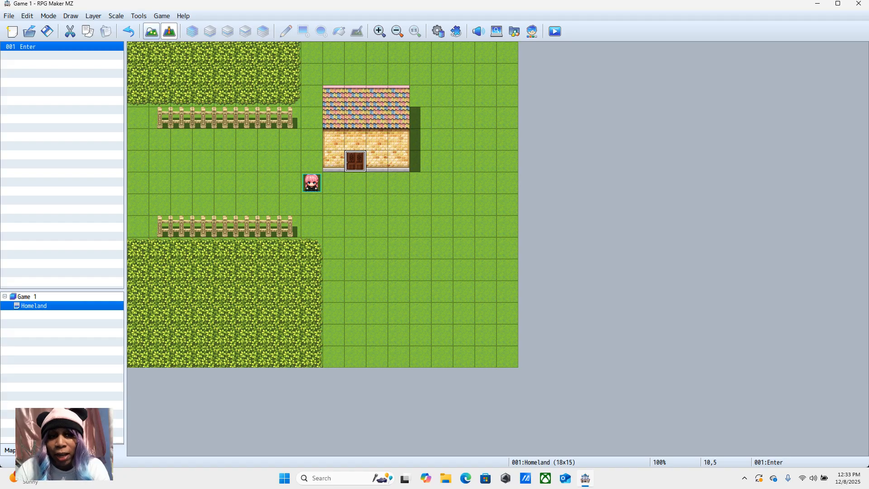
# Step: Return to map editing and start a new map under Game 1, named Inn with the display name Hotel
pyautogui.click(151, 32)
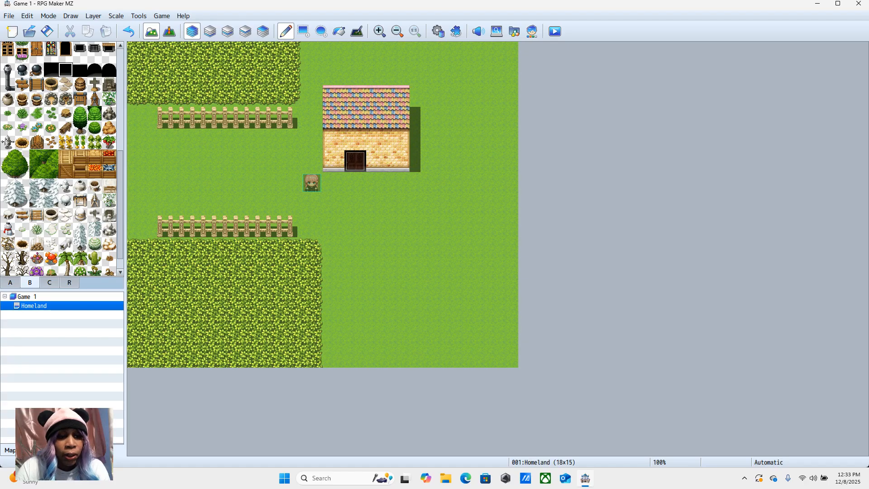
pyautogui.rightClick(30, 297)
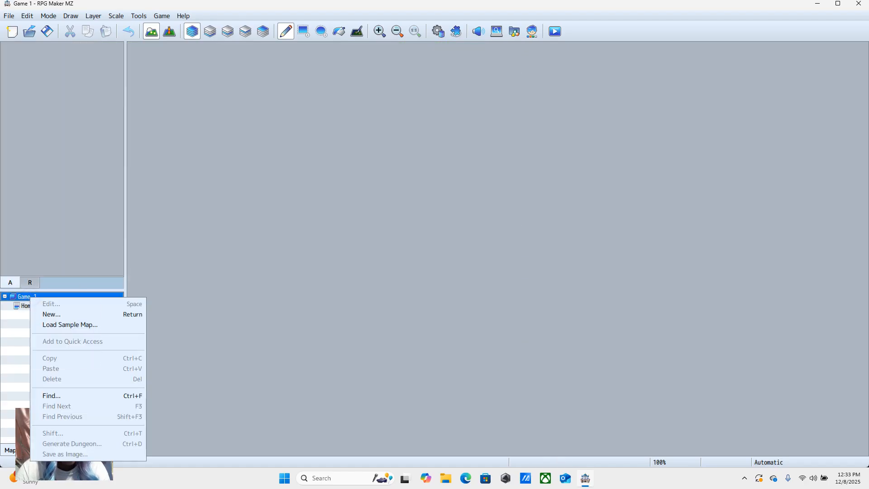
pyautogui.press('Down')
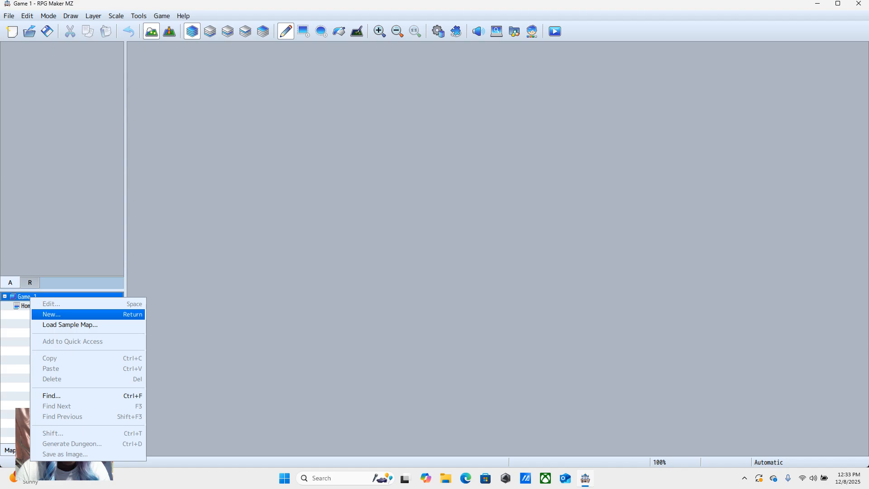
pyautogui.press('Return')
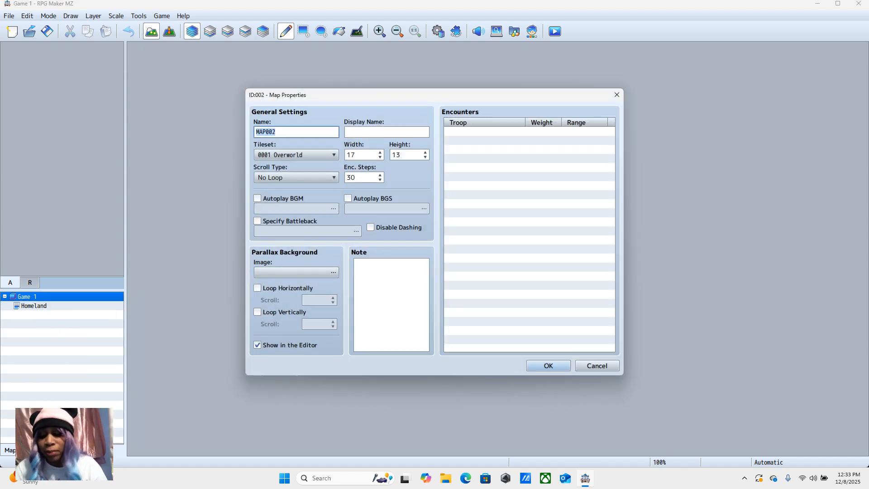
pyautogui.press('BackSpace')
pyautogui.write('Inn')
pyautogui.click(384, 131)
pyautogui.write('Hotel')
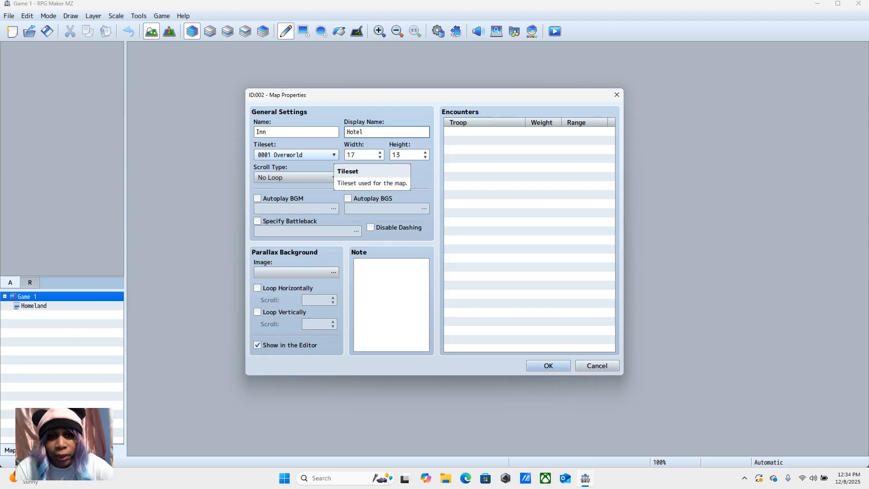
# Step: Assign the 0003 Inside tileset to the Inn map and create the map
pyautogui.click(333, 155)
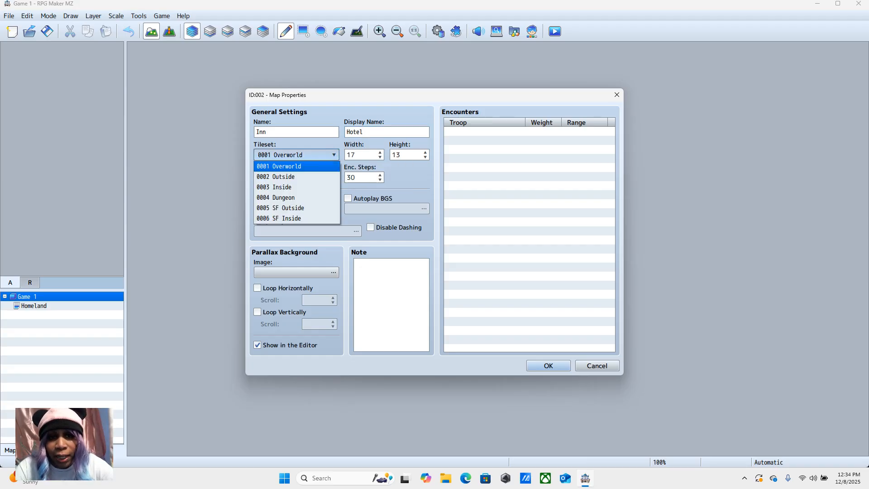
pyautogui.press('Down')
pyautogui.press('Down')
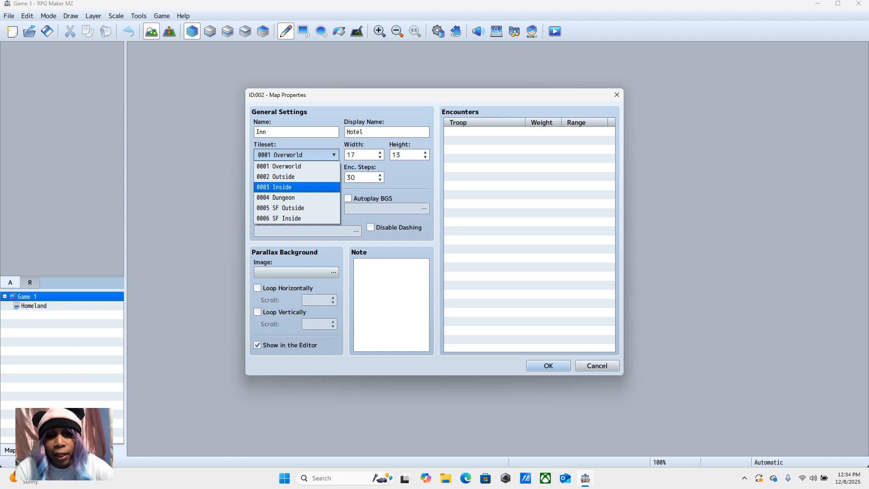
pyautogui.press('Return')
pyautogui.click(549, 365)
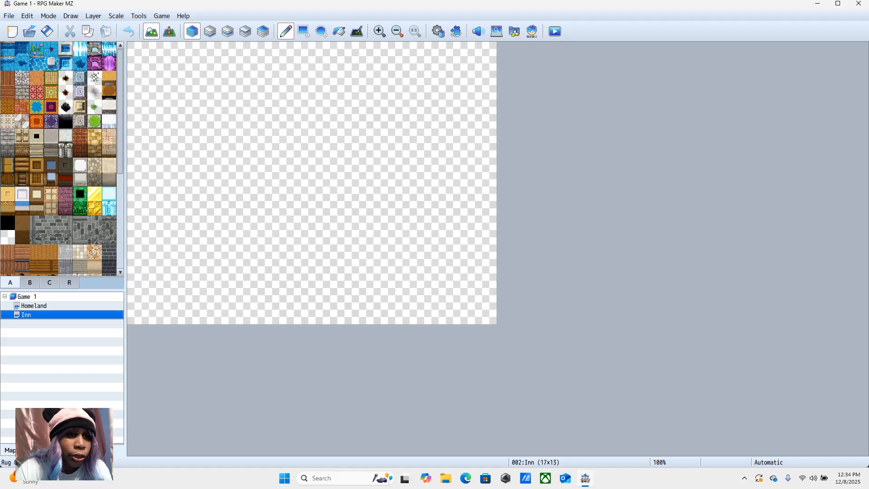
# Step: Flood fill the entire Inn map with the bright blue rug tile from tile page A
pyautogui.click(37, 106)
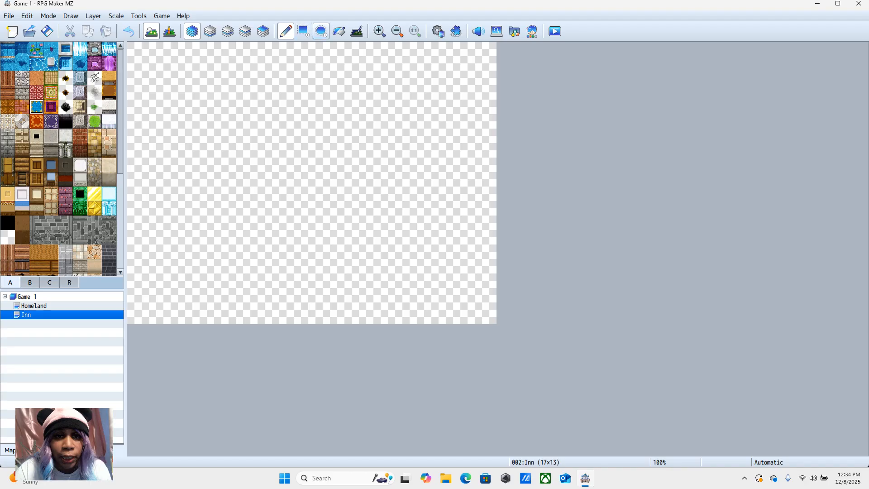
pyautogui.click(339, 31)
pyautogui.click(290, 96)
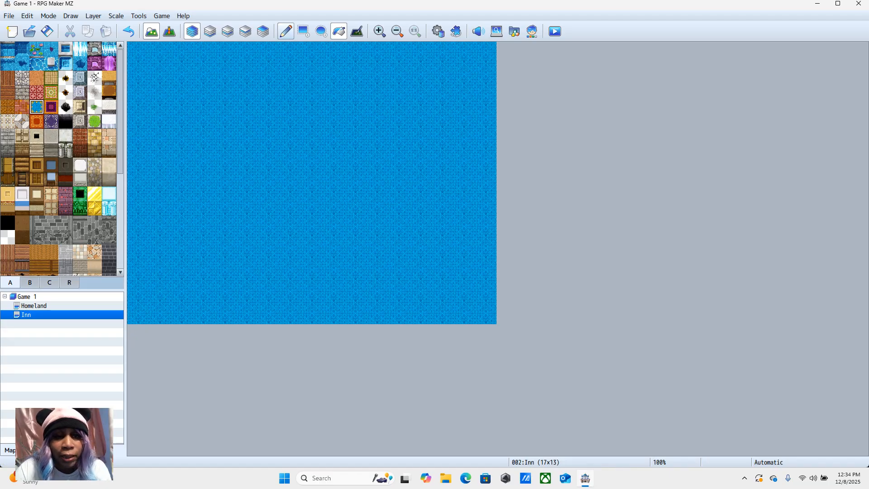
# Step: Draw a single brown wooden table tile on the Inn map at 7,6 with the pencil
pyautogui.click(286, 31)
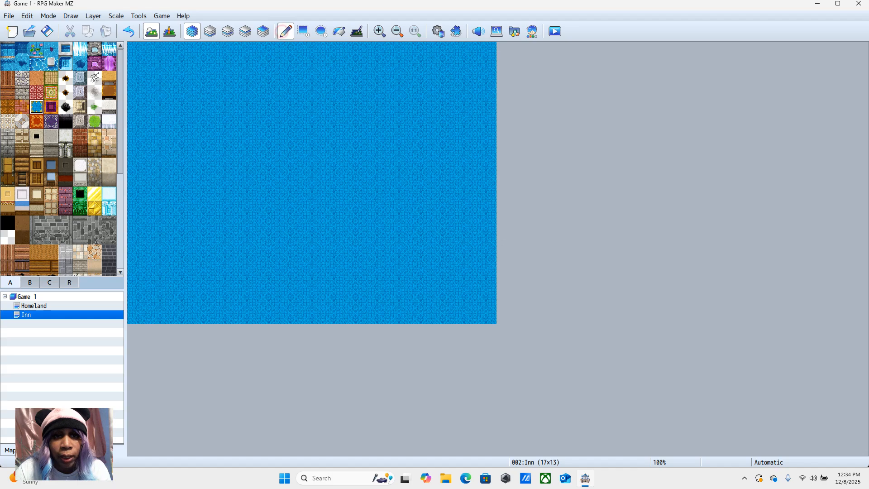
pyautogui.click(109, 92)
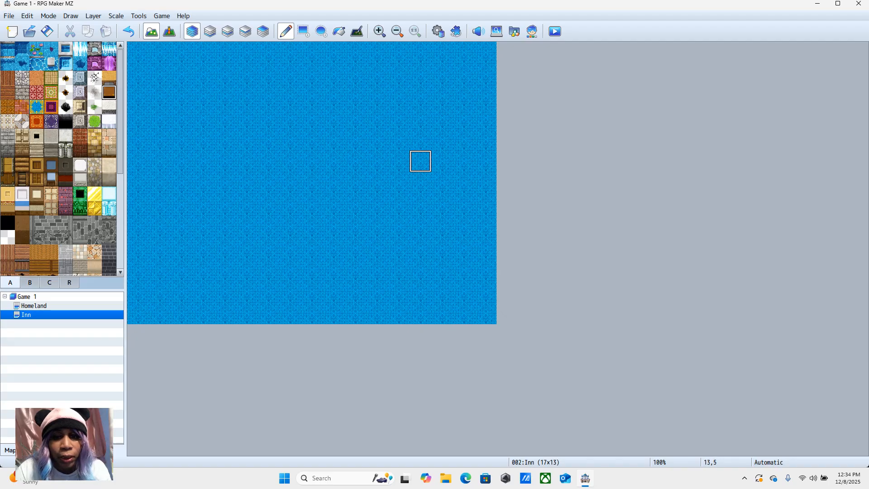
pyautogui.click(290, 182)
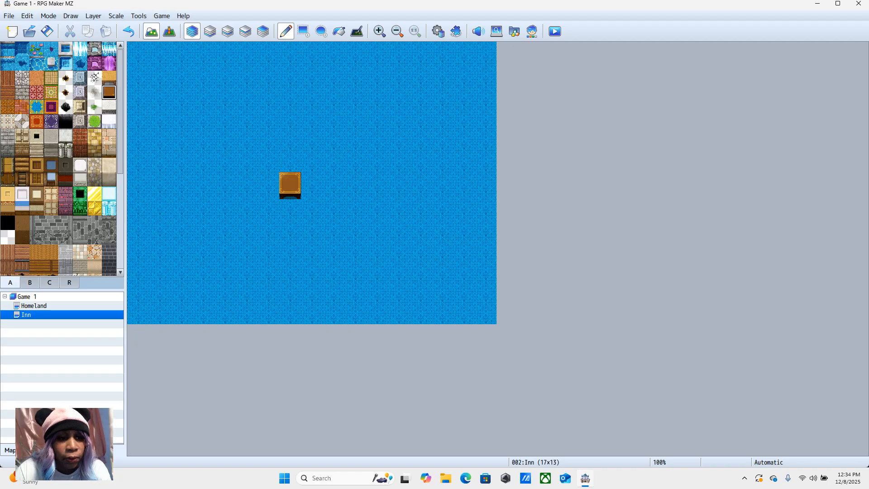
# Step: Pick the two-tile brown bed from tile page B and place it on the Inn map at 7,1
pyautogui.click(26, 283)
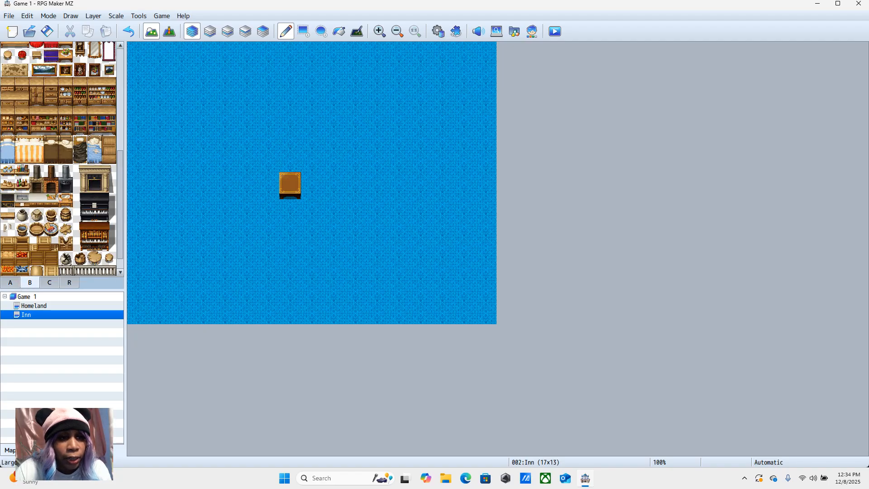
pyautogui.moveTo(50, 142); pyautogui.dragTo(51, 157)
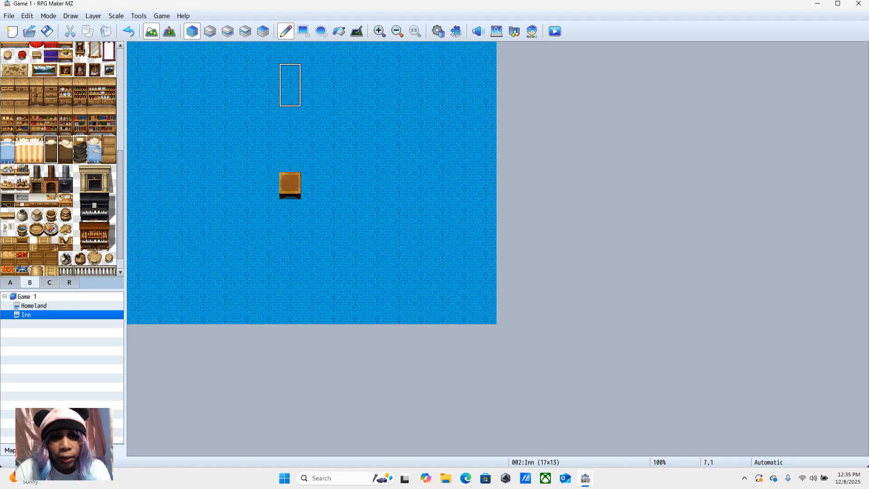
pyautogui.click(290, 85)
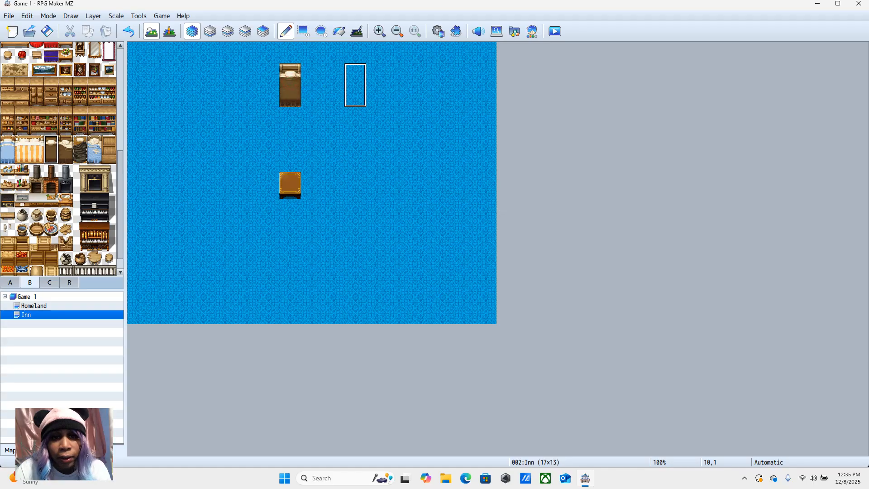
# Step: Place four more brown beds along the Inn map's upper row at 10,1, 13,1, 3,1 and 5,1
pyautogui.click(355, 85)
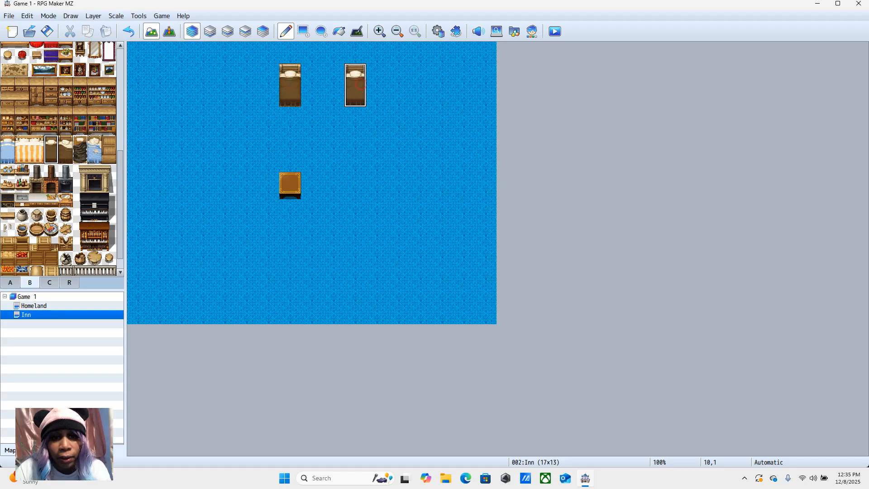
pyautogui.click(421, 85)
pyautogui.click(203, 85)
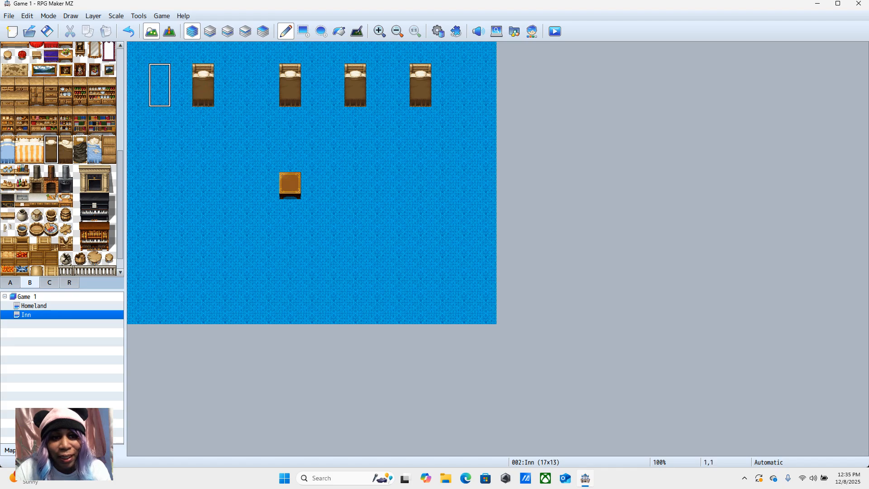
pyautogui.click(246, 85)
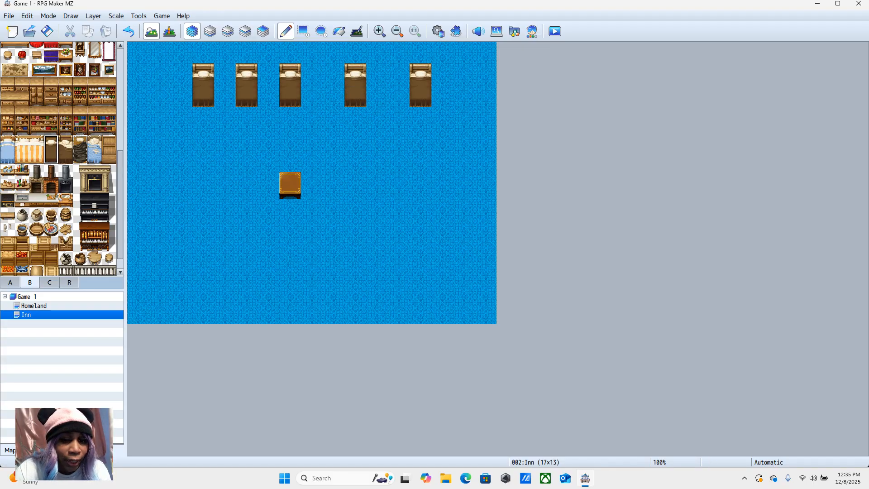
# Step: Draw the light blue wall face tile from tile page A across the Inn map's entire top row
pyautogui.click(11, 284)
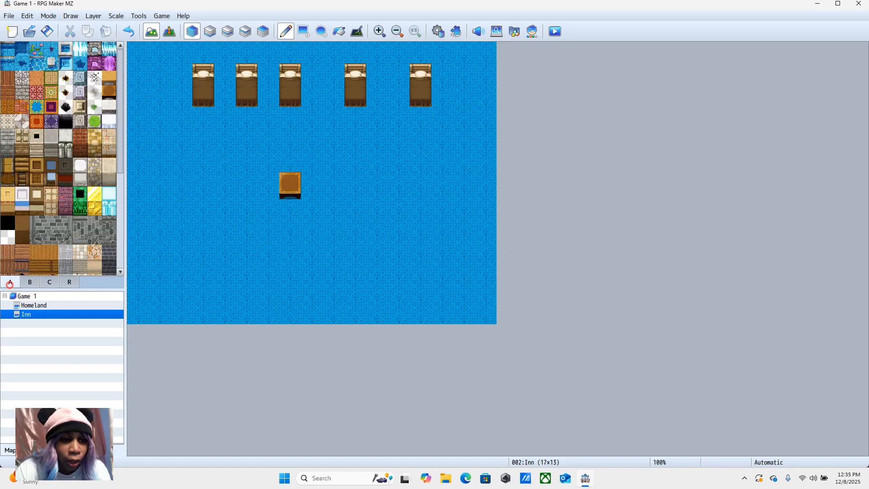
pyautogui.click(22, 207)
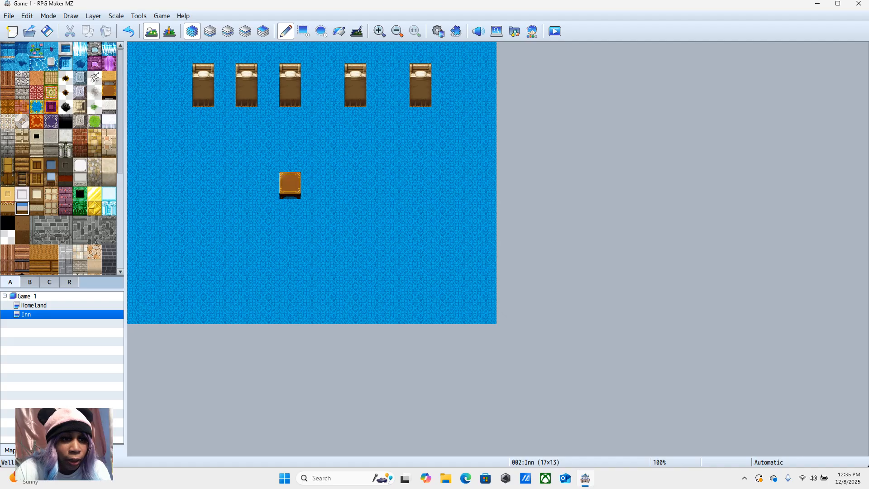
pyautogui.click(51, 179)
pyautogui.click(138, 52)
pyautogui.moveTo(138, 52); pyautogui.dragTo(485, 52)
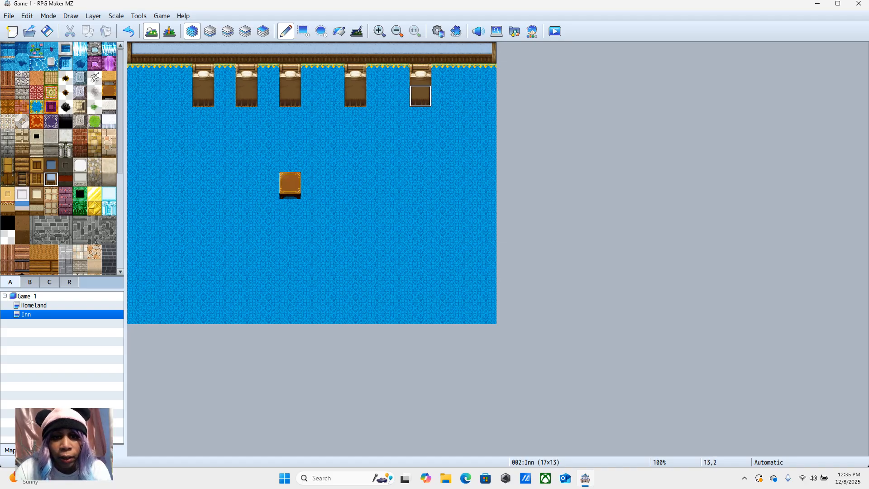
# Step: Draw dark blue wall-top tiles in column 0 from row 0 to 7, with light blue wall faces at 0,8 and 0,9
pyautogui.click(52, 164)
pyautogui.moveTo(138, 52); pyautogui.dragTo(138, 226)
pyautogui.click(52, 179)
pyautogui.click(139, 226)
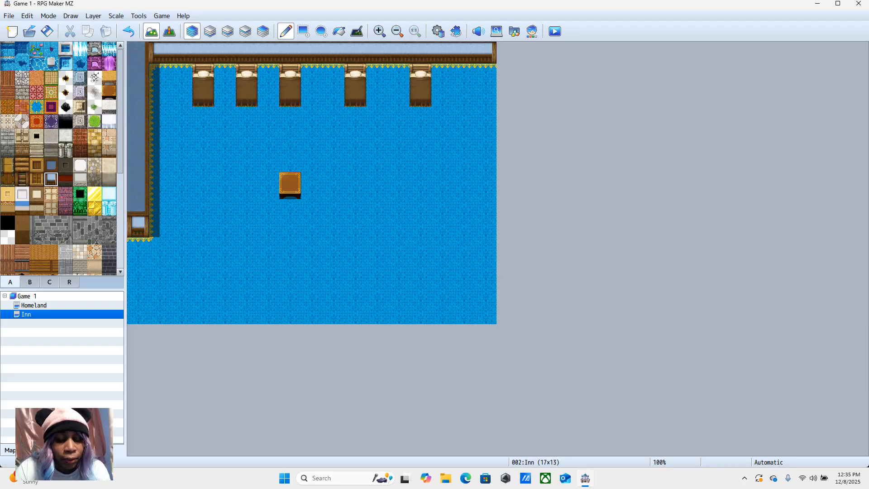
pyautogui.click(138, 248)
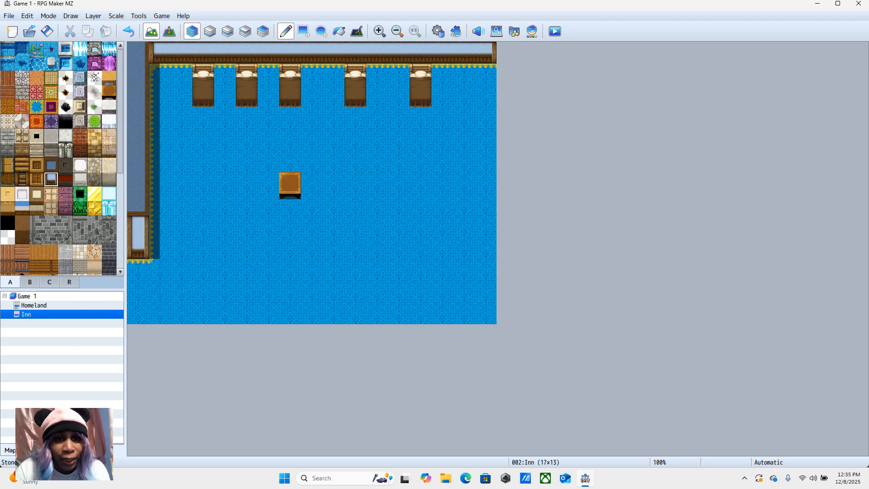
# Step: Draw dark blue wall-top tiles in column 16 from row 0 to 7, with light blue wall faces at 16,8 and 16,9
pyautogui.click(486, 52)
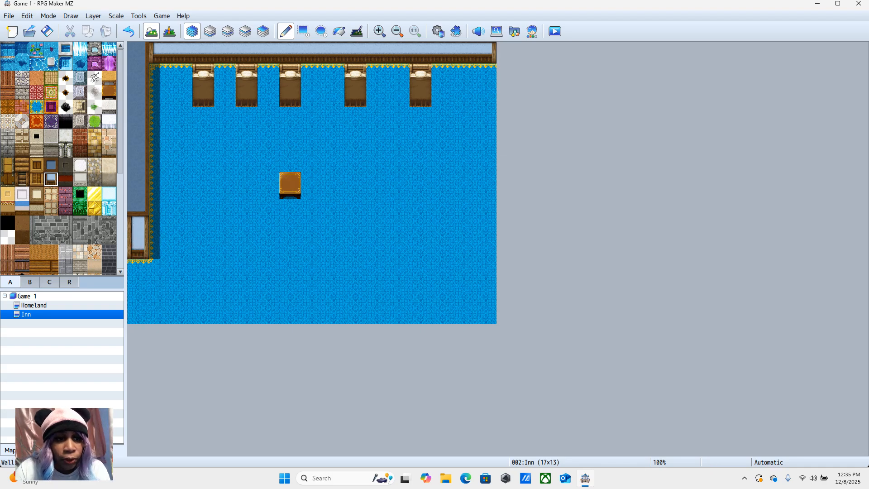
pyautogui.click(51, 165)
pyautogui.moveTo(486, 52); pyautogui.dragTo(485, 205)
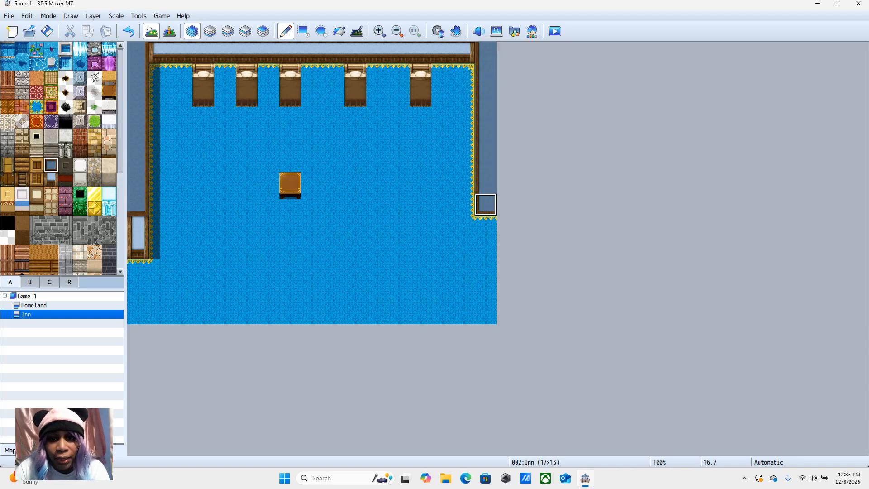
pyautogui.click(52, 178)
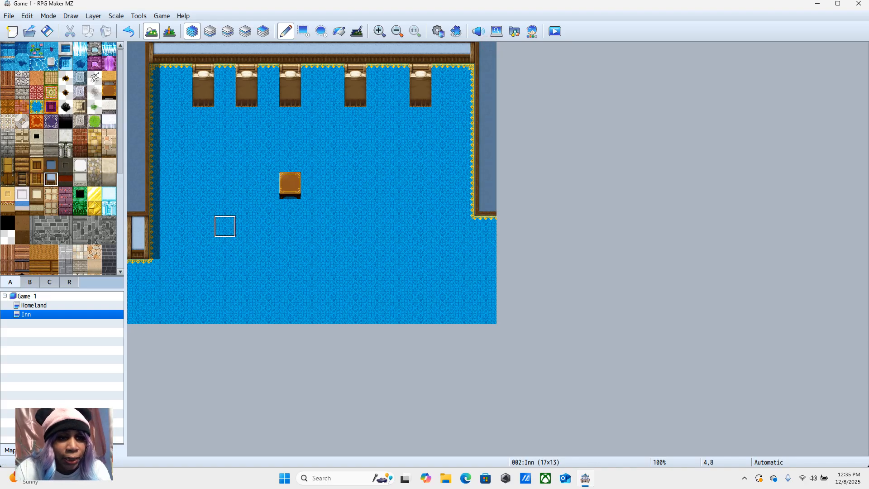
pyautogui.click(485, 226)
pyautogui.click(485, 248)
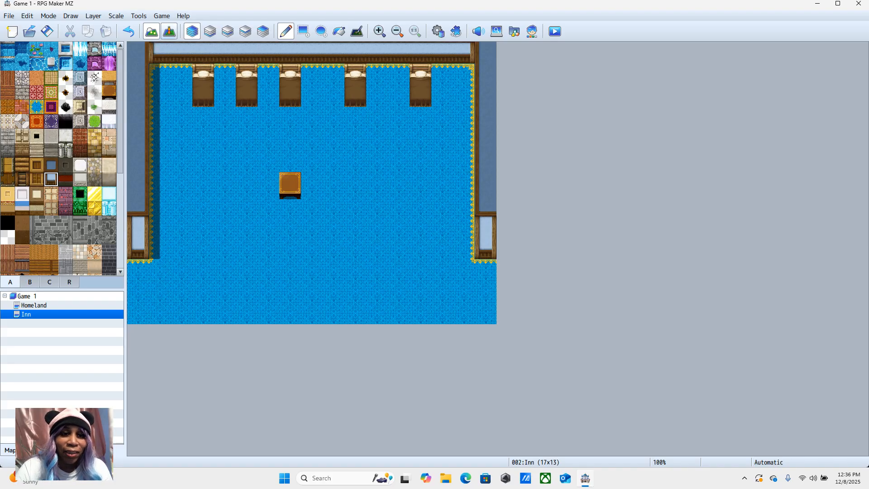
# Step: Start an Inn quick event at 7,5, directly above the table
pyautogui.click(169, 31)
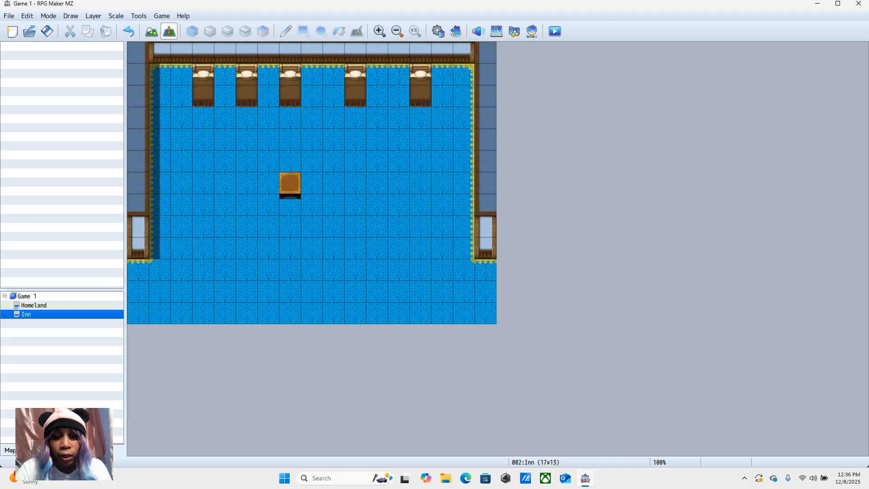
pyautogui.click(290, 161)
pyautogui.rightClick(287, 166)
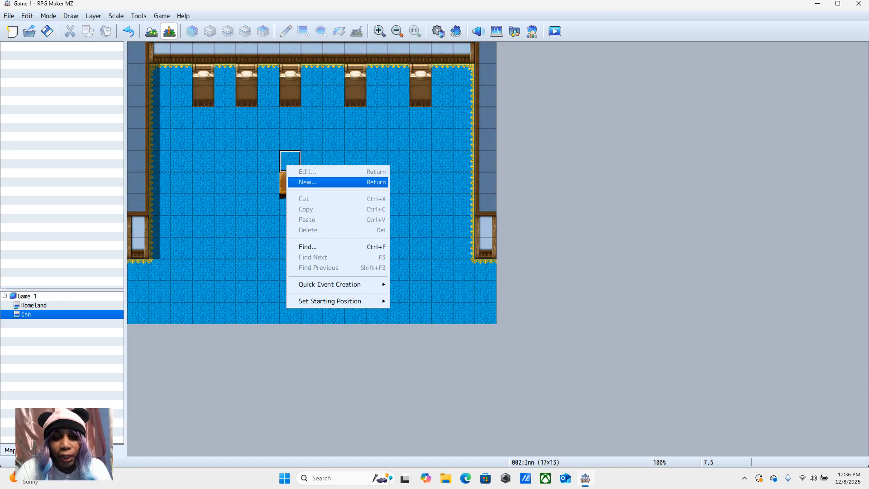
pyautogui.press('Down')
pyautogui.press('Down')
pyautogui.press('Right')
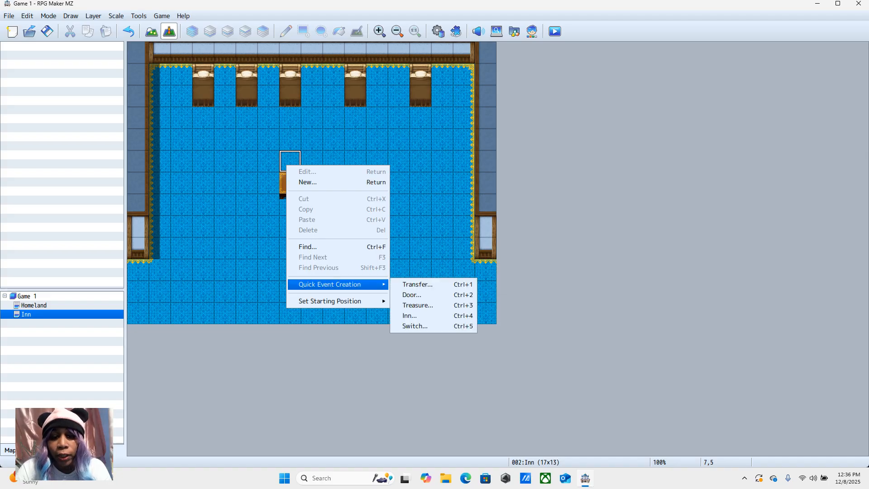
pyautogui.press('Left')
pyautogui.press('Right')
pyautogui.press('Down')
pyautogui.press('Down')
pyautogui.press('Down')
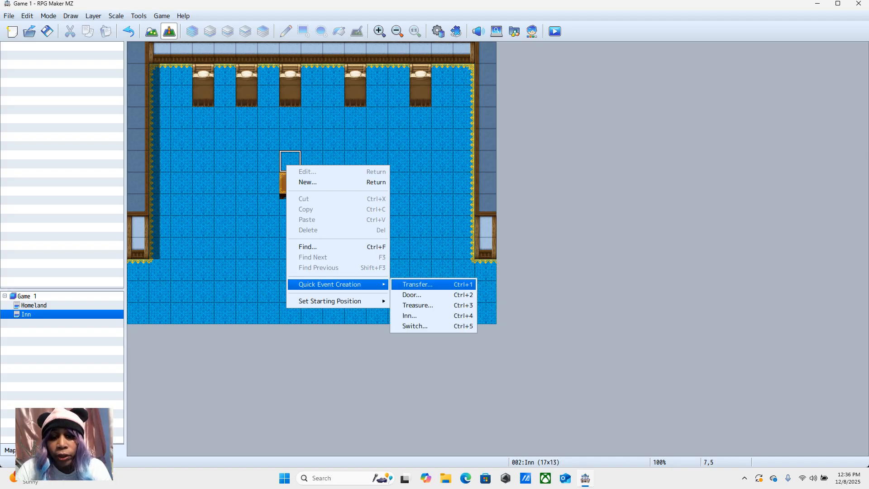
pyautogui.press('Down')
pyautogui.press('Return')
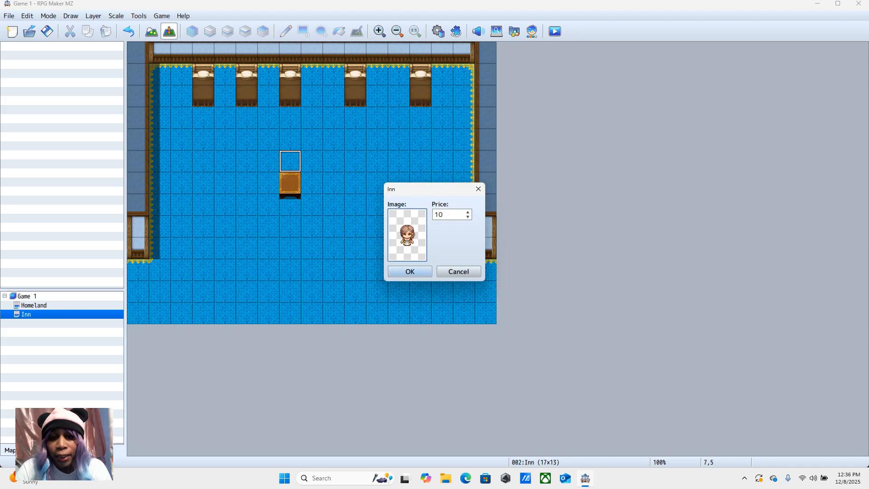
# Step: Set the inn's price to 100 and create the event
pyautogui.doubleClick(445, 213)
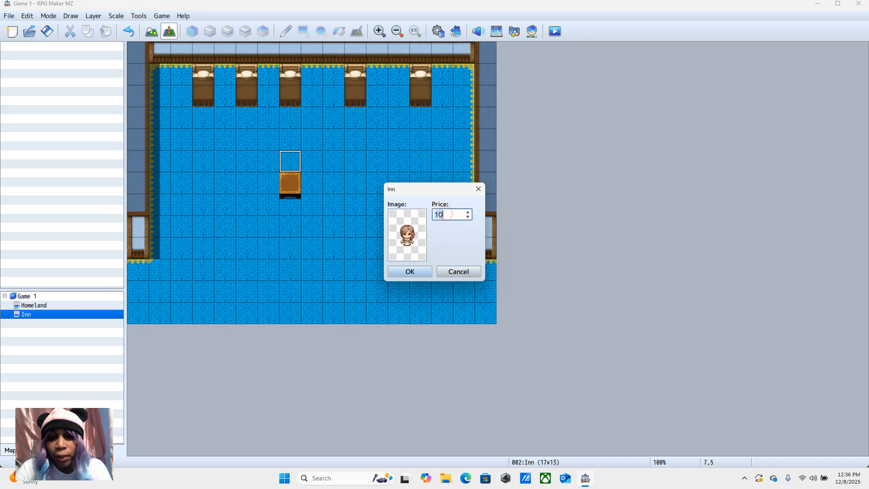
pyautogui.click(446, 214)
pyautogui.press('BackSpace')
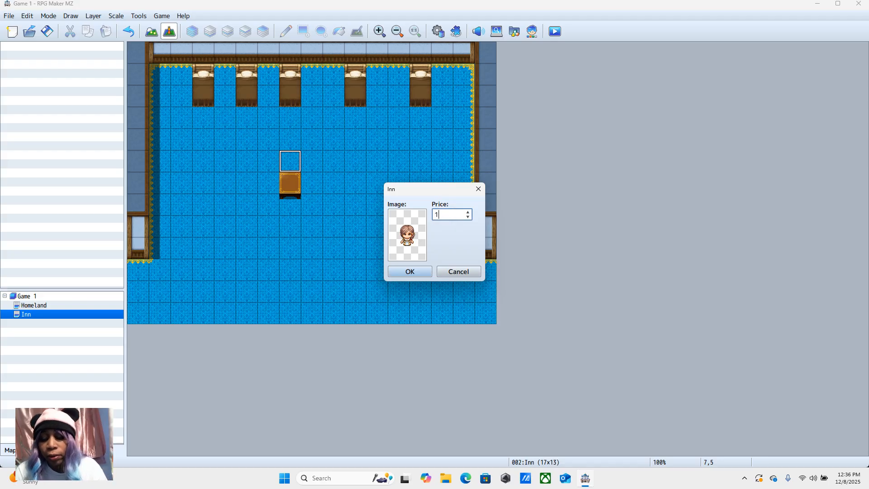
pyautogui.write('100')
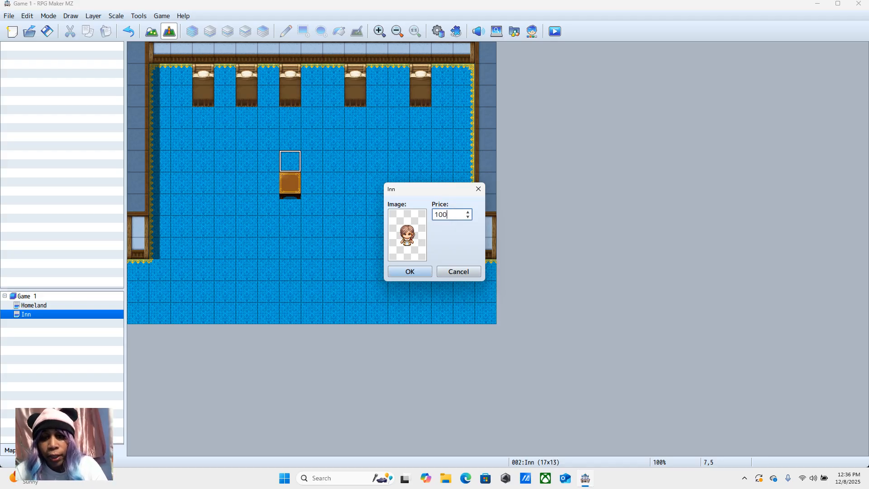
pyautogui.press('Return')
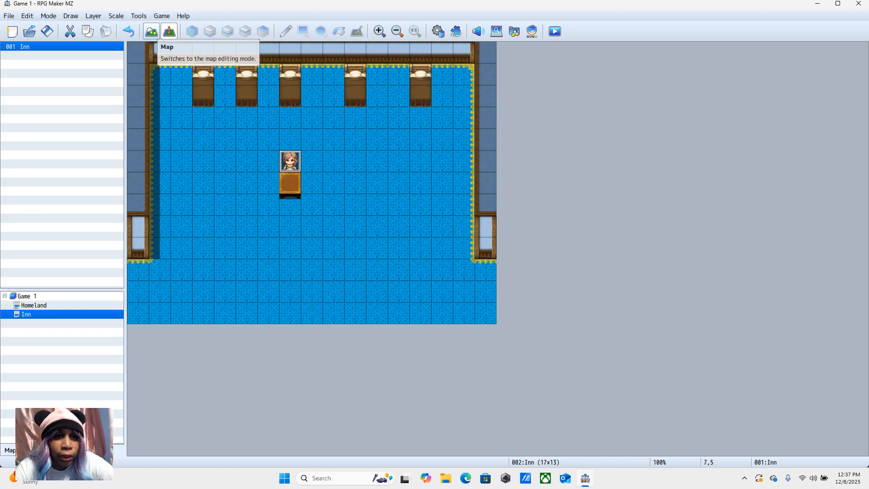
# Step: Draw light blue wall faces along rows 8 and 9 on both sides of column 7, extending up beside the table
pyautogui.click(151, 31)
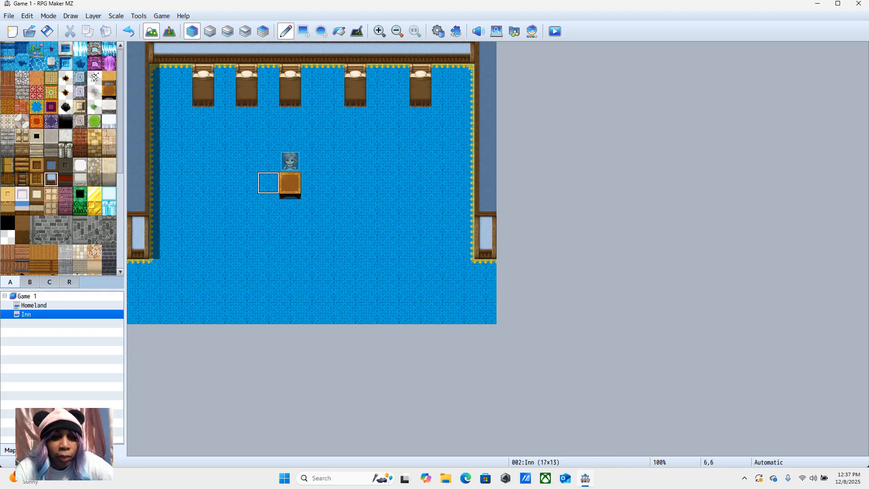
pyautogui.moveTo(160, 248)
pyautogui.mouseDown()
pyautogui.moveTo(247, 248)
pyautogui.moveTo(247, 227)
pyautogui.moveTo(160, 226)
pyautogui.mouseUp()
pyautogui.moveTo(464, 249)
pyautogui.mouseDown()
pyautogui.moveTo(356, 249)
pyautogui.moveTo(355, 226)
pyautogui.moveTo(463, 226)
pyautogui.mouseUp()
pyautogui.moveTo(334, 248); pyautogui.dragTo(334, 204)
pyautogui.moveTo(268, 248); pyautogui.dragTo(268, 183)
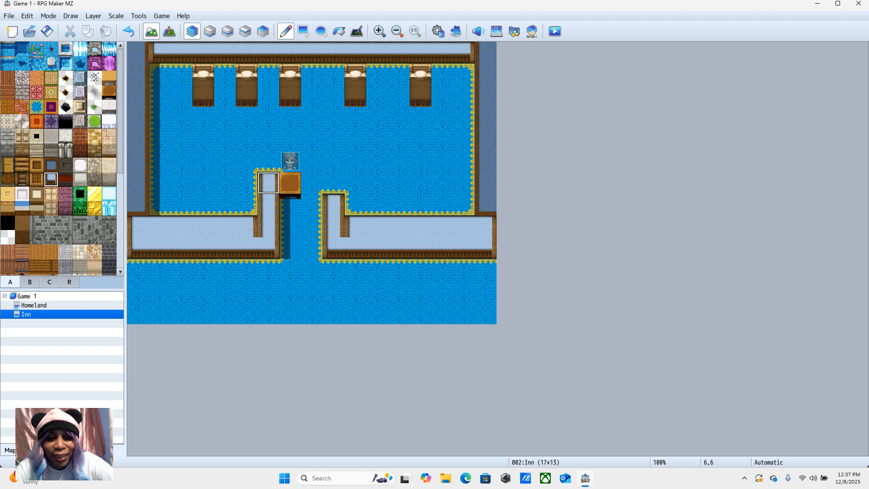
pyautogui.moveTo(312, 248); pyautogui.dragTo(312, 183)
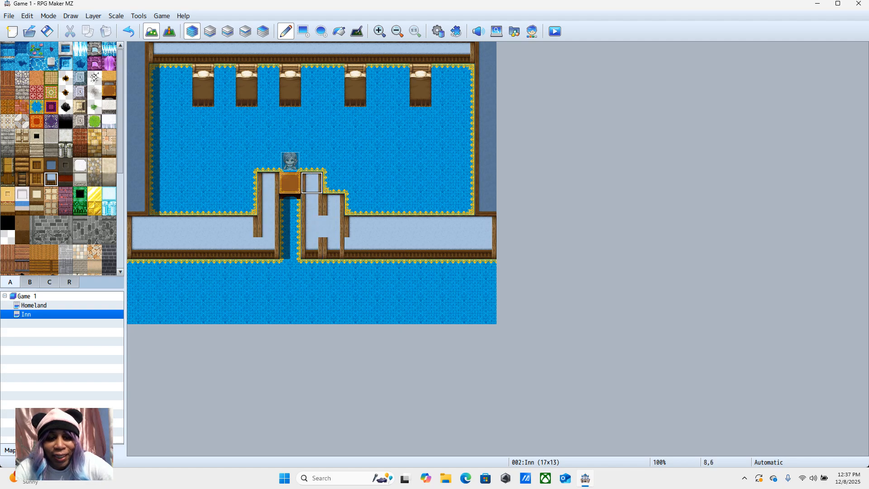
# Step: Raise the light blue wall faces on both sides of the passage to row 7 and repaint the seam at 5,8
pyautogui.moveTo(354, 205); pyautogui.dragTo(486, 205)
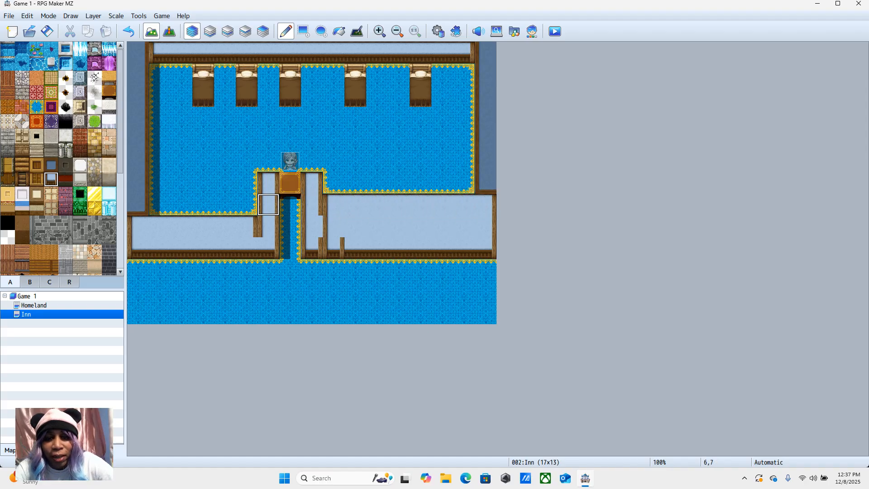
pyautogui.moveTo(225, 205)
pyautogui.mouseDown()
pyautogui.moveTo(247, 204)
pyautogui.moveTo(138, 204)
pyautogui.mouseUp()
pyautogui.click(246, 226)
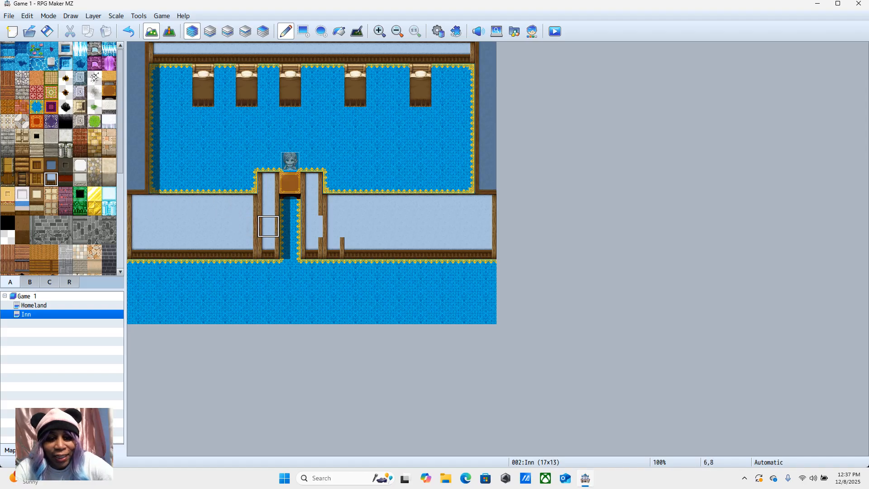
# Step: Draw dark blue wall-top tiles along row 6 on both sides of the table, joining the side walls
pyautogui.click(51, 165)
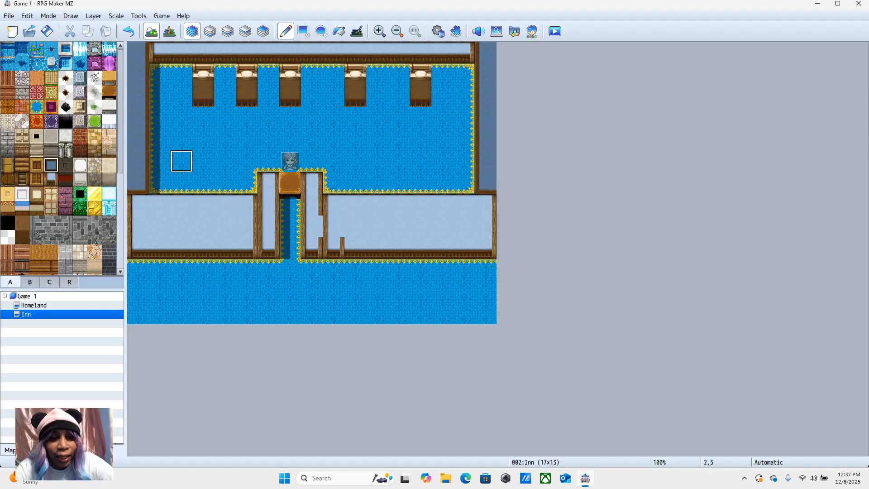
pyautogui.moveTo(181, 183)
pyautogui.mouseDown()
pyautogui.moveTo(159, 183)
pyautogui.moveTo(268, 183)
pyautogui.mouseUp()
pyautogui.click(312, 183)
pyautogui.moveTo(355, 183); pyautogui.dragTo(464, 183)
pyautogui.click(333, 183)
# Step: Repaint the light blue wall faces at 6,9 and 9,9 to clean up the seams beside the passage
pyautogui.click(51, 179)
pyautogui.click(268, 248)
pyautogui.click(334, 248)
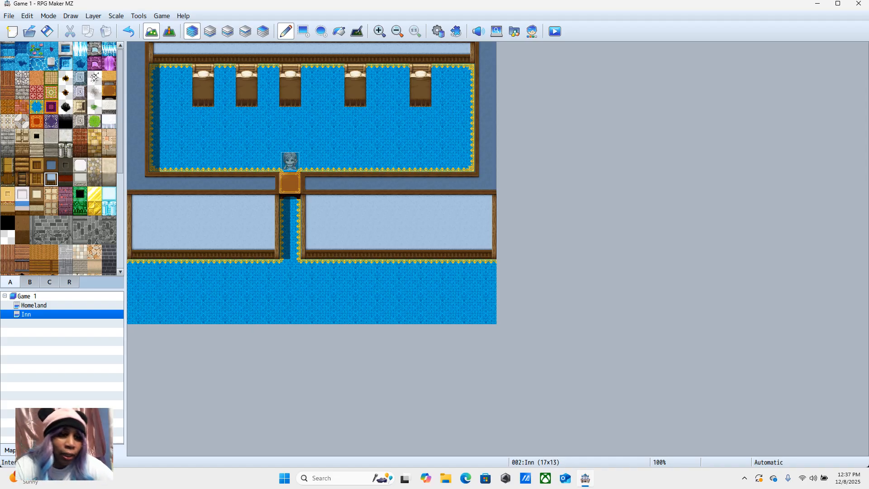
# Step: Pick the two-by-two bookshelf from tile page B and place it against the lower walls at 12,8 and 2,8
pyautogui.click(29, 284)
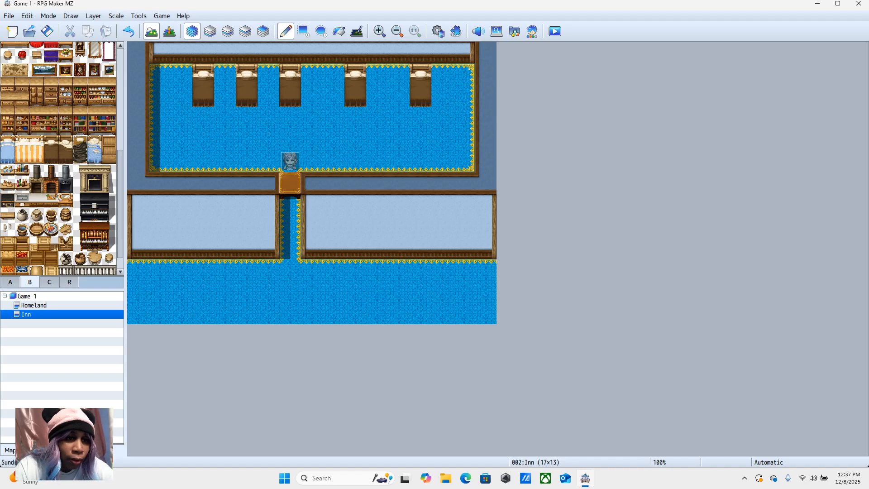
pyautogui.moveTo(94, 127); pyautogui.dragTo(109, 113)
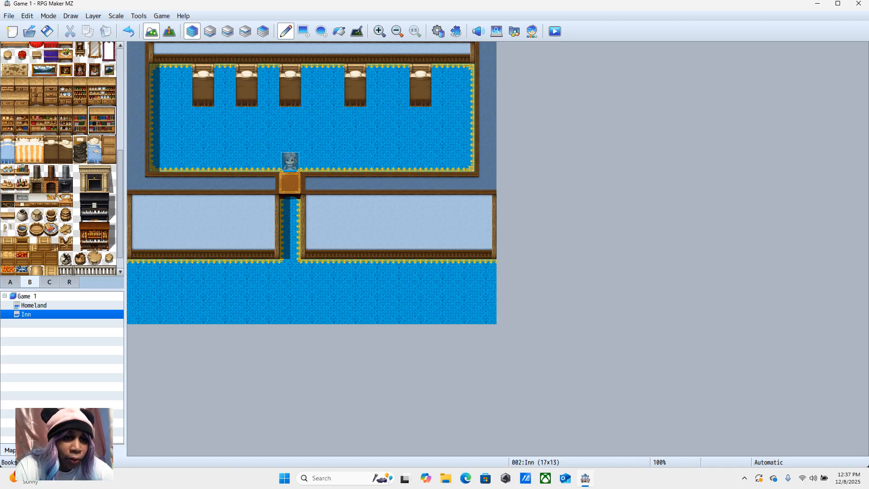
pyautogui.click(399, 227)
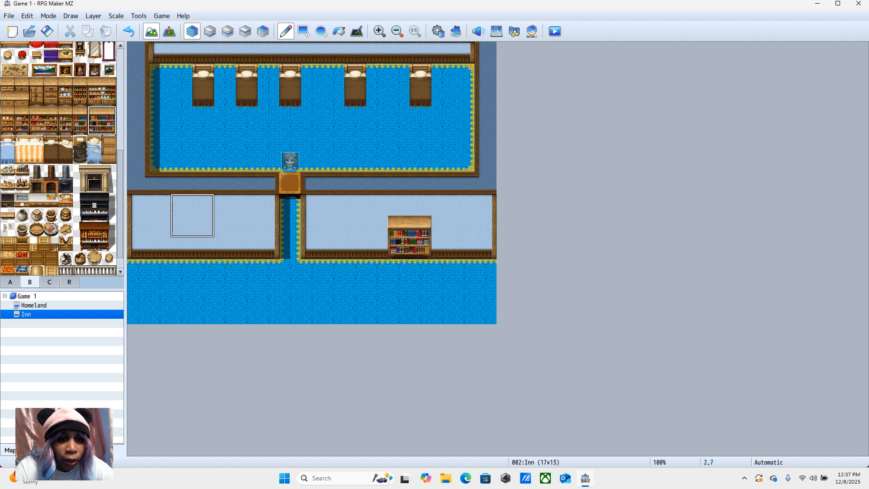
pyautogui.click(181, 227)
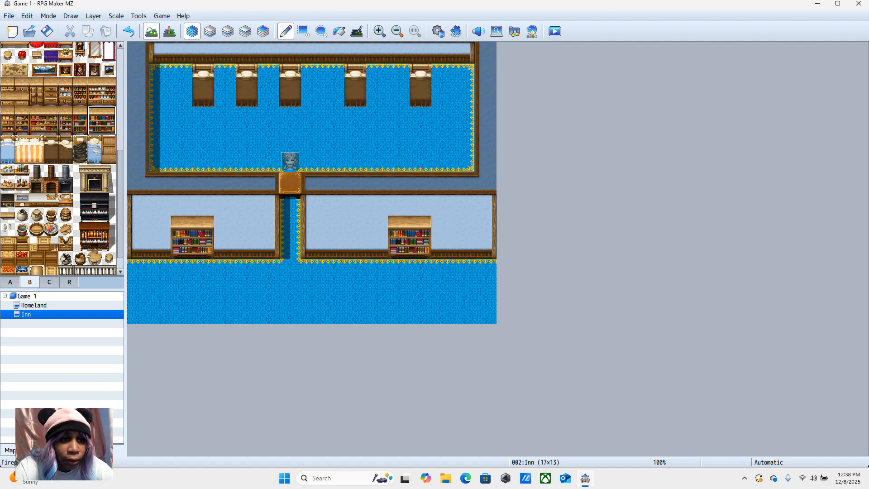
# Step: Place a barrel at 0,10 and a small table with a flower at 10,10 on the lower floor
pyautogui.click(66, 214)
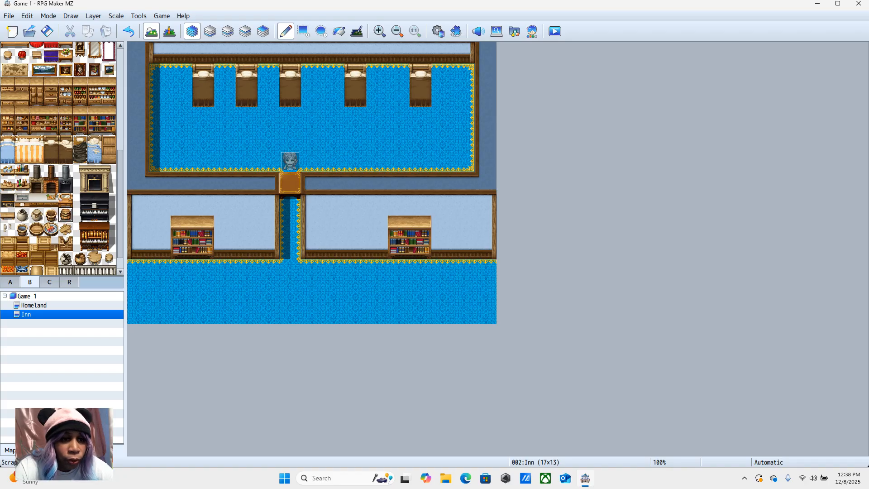
pyautogui.click(138, 270)
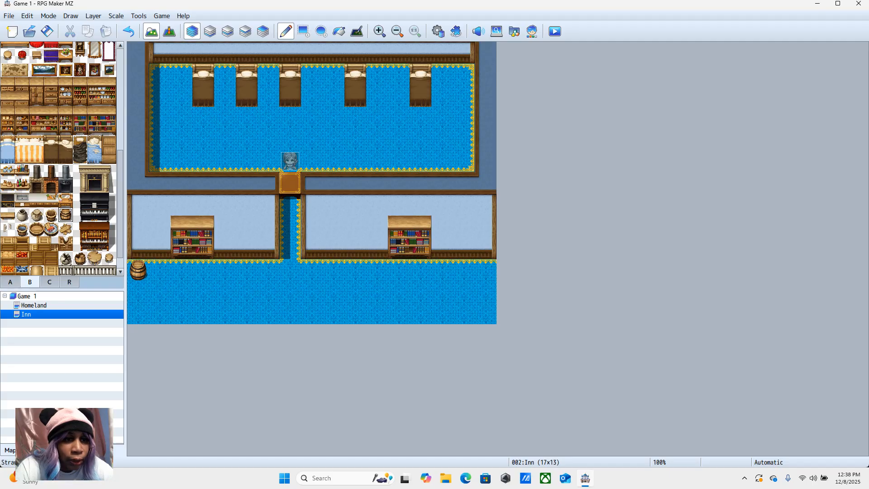
pyautogui.click(65, 55)
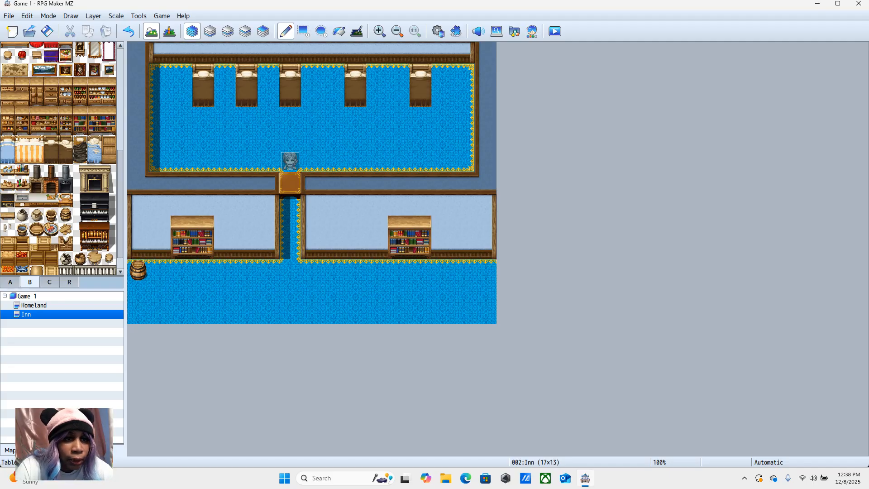
pyautogui.click(355, 269)
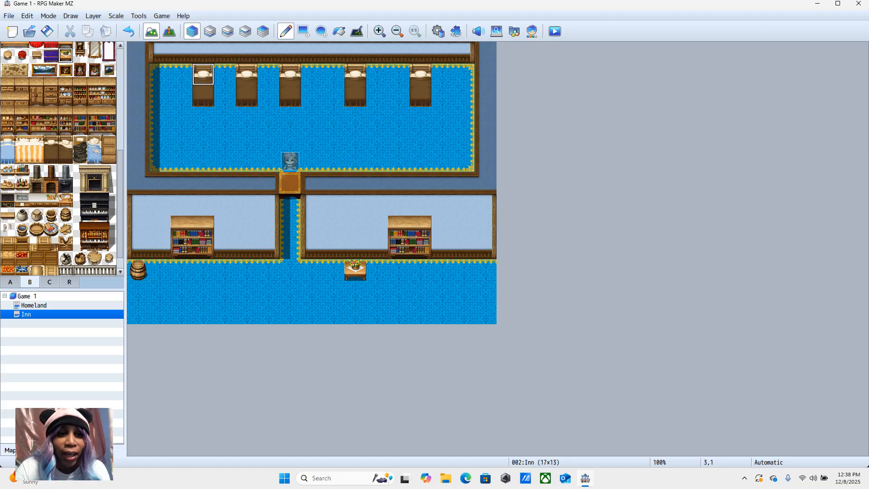
# Step: Move the innkeeper event to 7,10, just below the passage between the lower walls
pyautogui.click(169, 31)
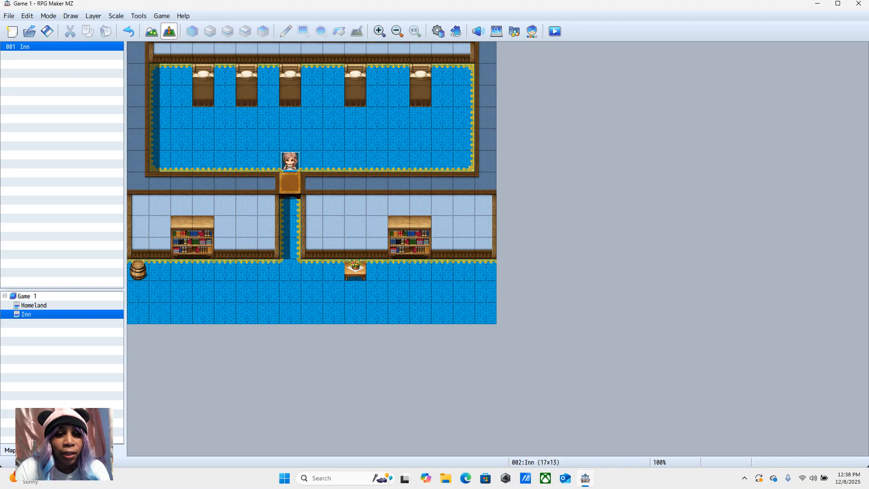
pyautogui.click(289, 161)
pyautogui.moveTo(289, 161); pyautogui.dragTo(204, 292)
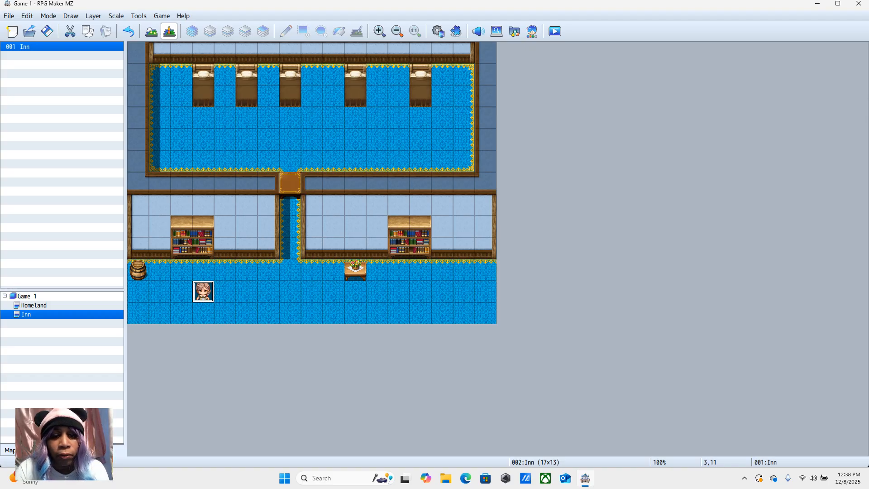
pyautogui.click(290, 270)
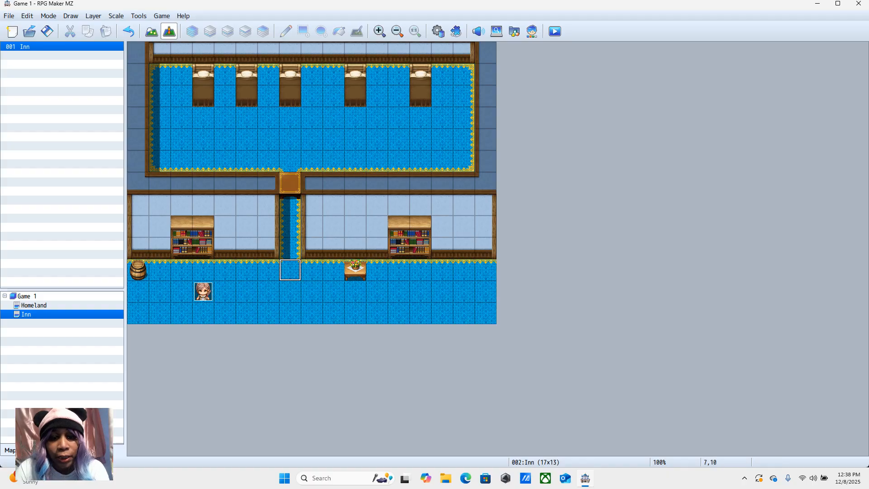
pyautogui.click(203, 292)
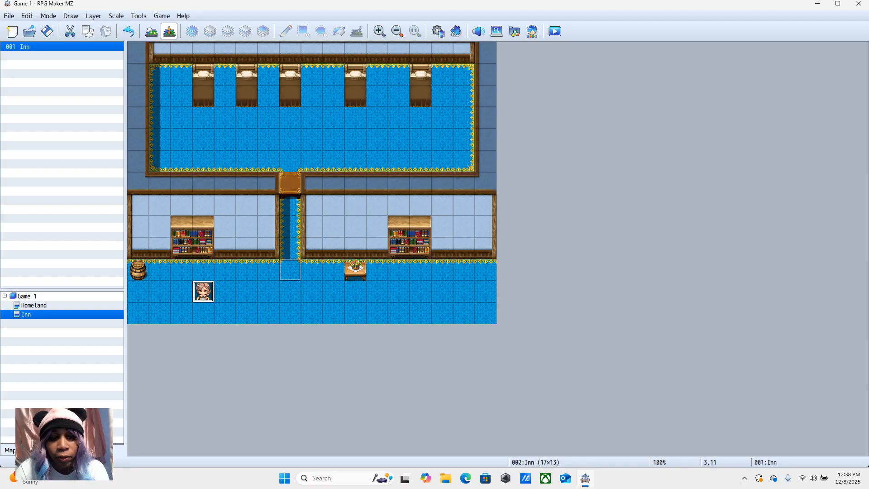
pyautogui.moveTo(203, 292); pyautogui.dragTo(290, 270)
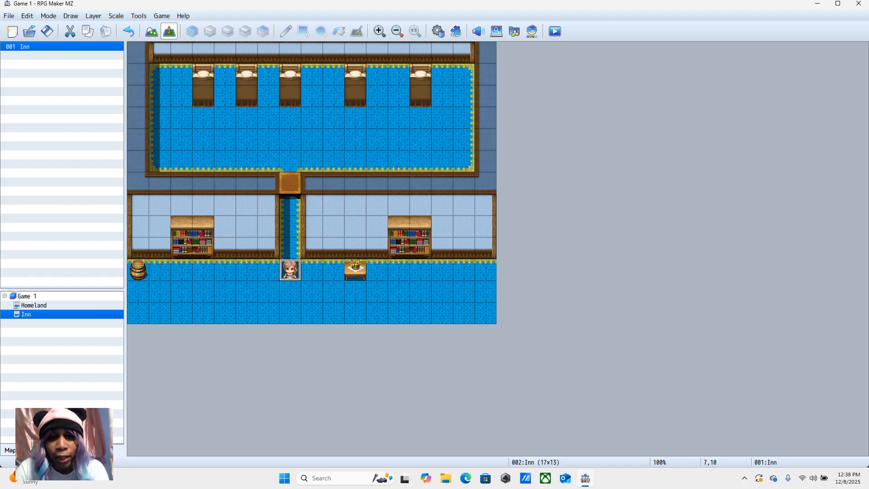
# Step: Replace the table tile at 7,6 with the gold-edged blue carpet from tile page A to open the passage
pyautogui.click(290, 183)
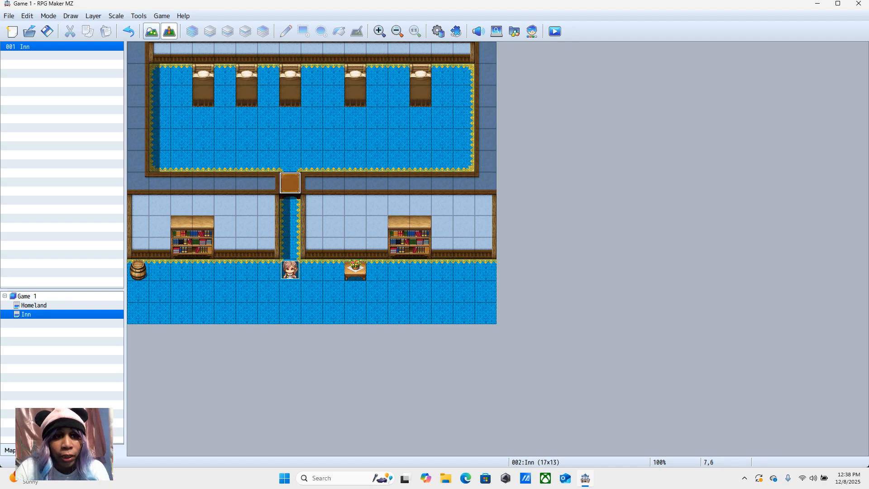
pyautogui.click(151, 31)
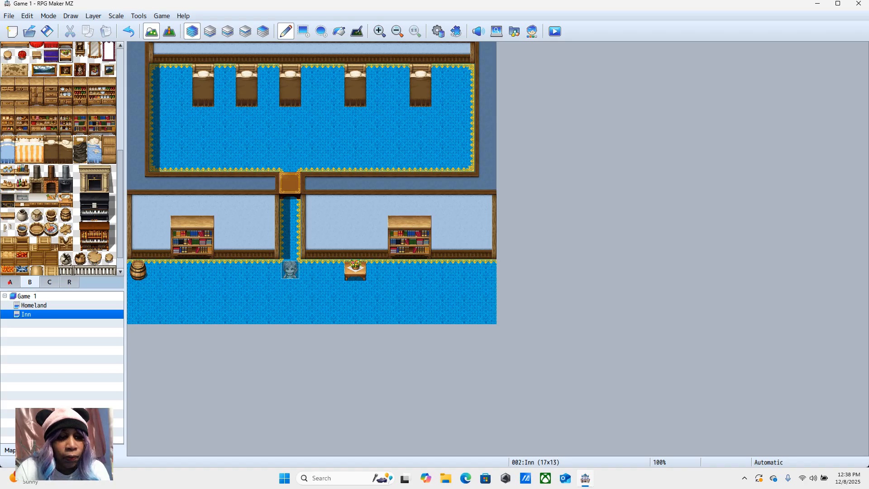
pyautogui.click(10, 282)
pyautogui.click(37, 107)
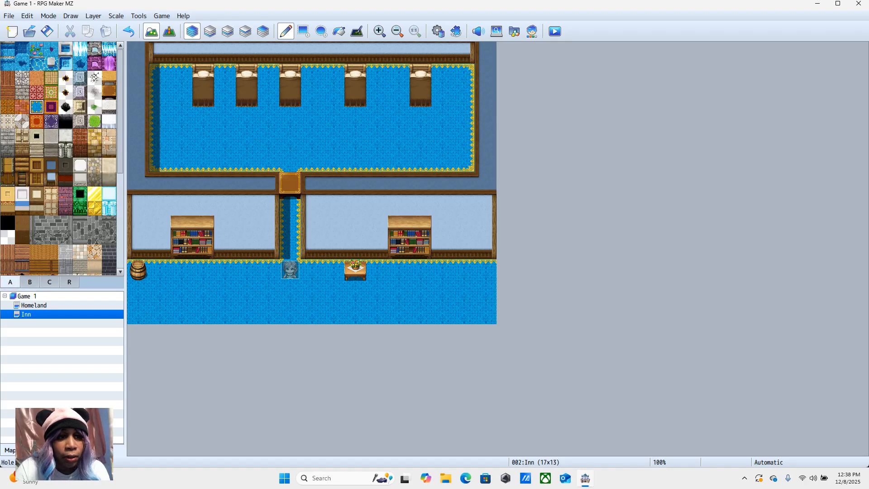
pyautogui.click(290, 183)
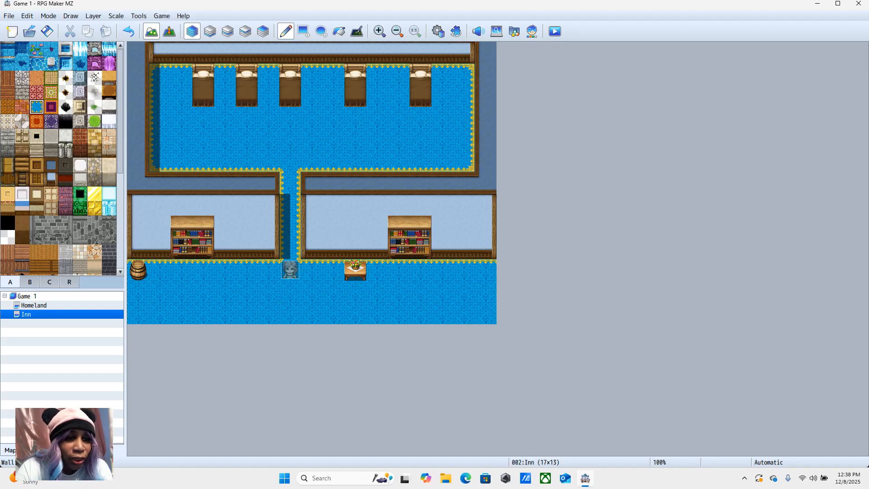
# Step: Draw dark blue wall-top tiles along row 12 across the map, leaving a one-tile doorway gap at 2,12
pyautogui.click(52, 165)
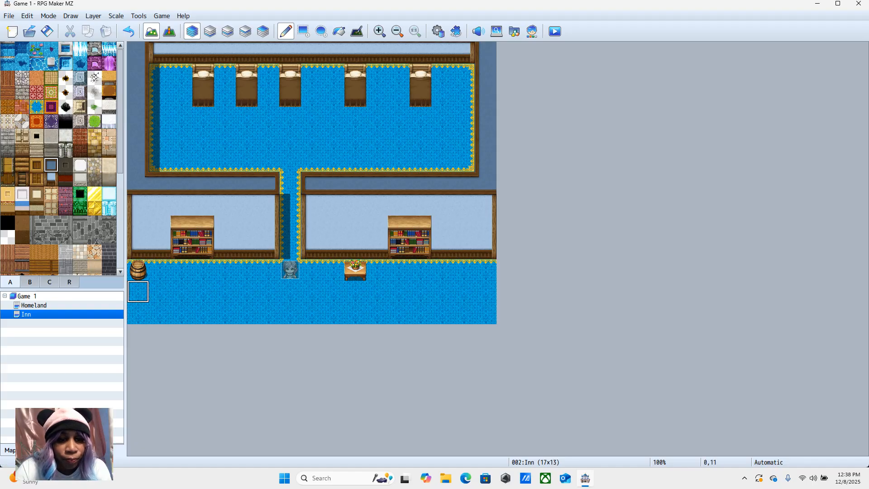
pyautogui.moveTo(138, 313); pyautogui.dragTo(160, 313)
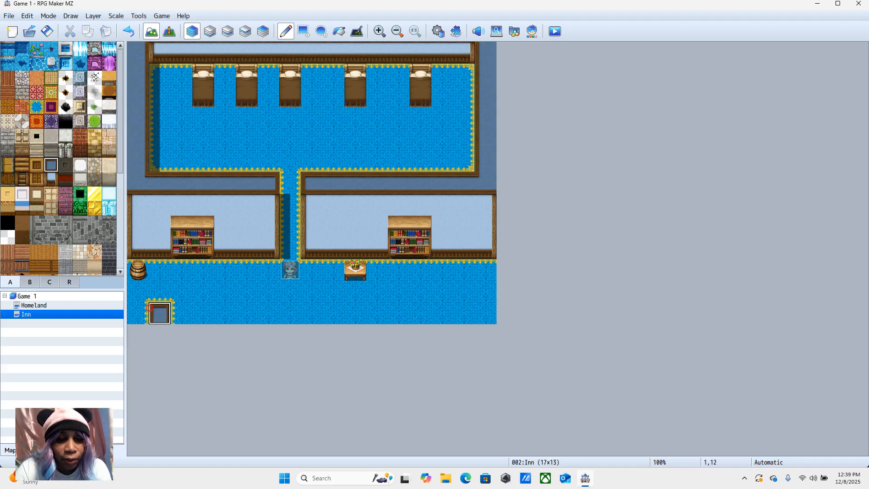
pyautogui.click(203, 313)
pyautogui.click(225, 314)
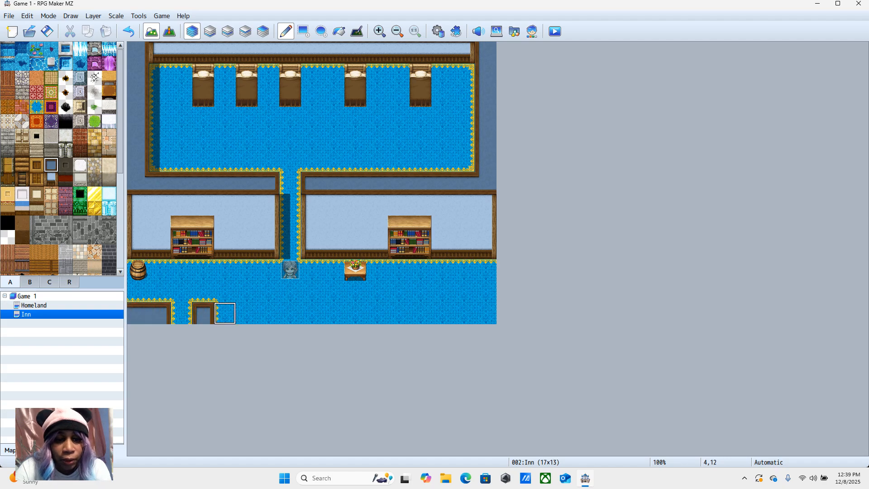
pyautogui.click(250, 313)
pyautogui.moveTo(246, 313); pyautogui.dragTo(464, 313)
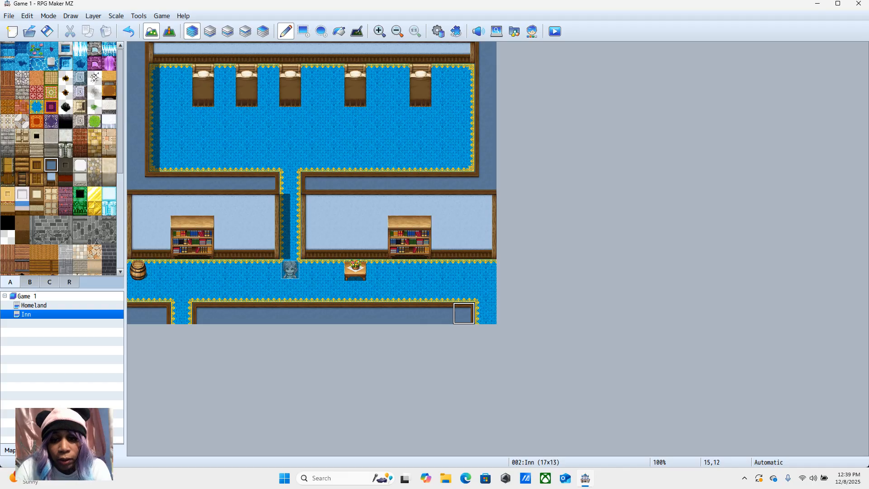
pyautogui.click(485, 313)
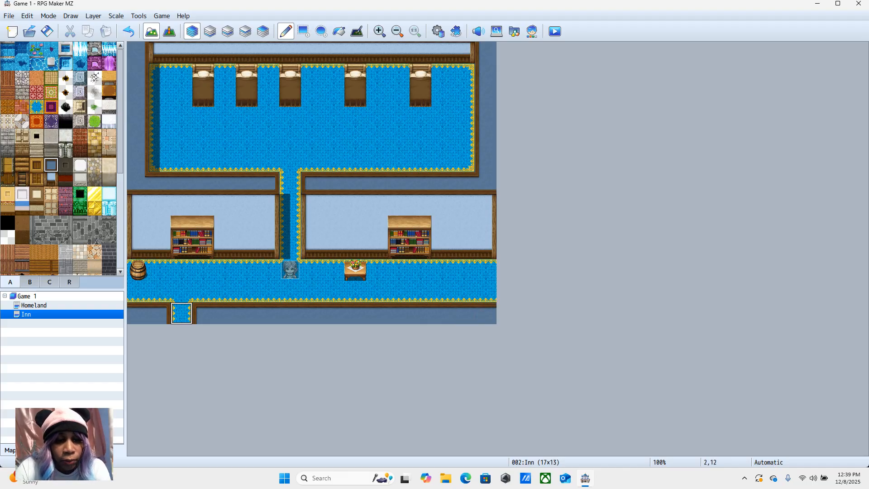
pyautogui.click(181, 313)
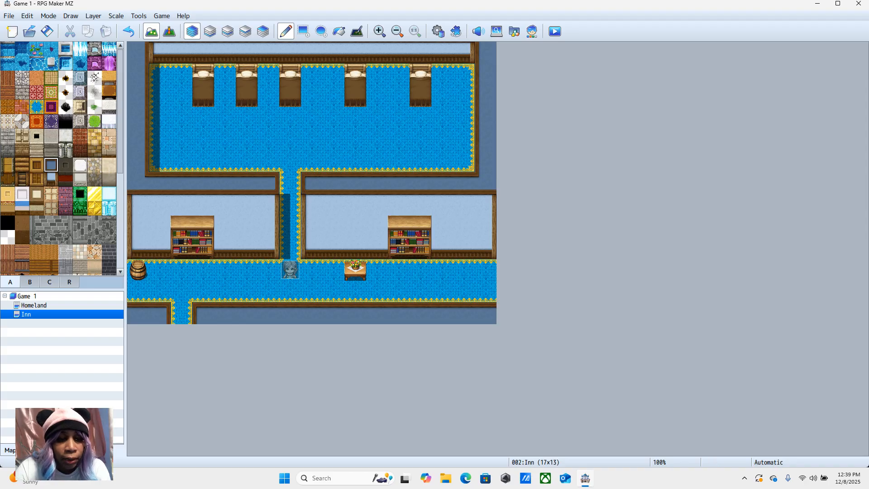
# Step: Change the Homeland door event's Transfer Player destination to the Inn map at 2,12
pyautogui.click(77, 305)
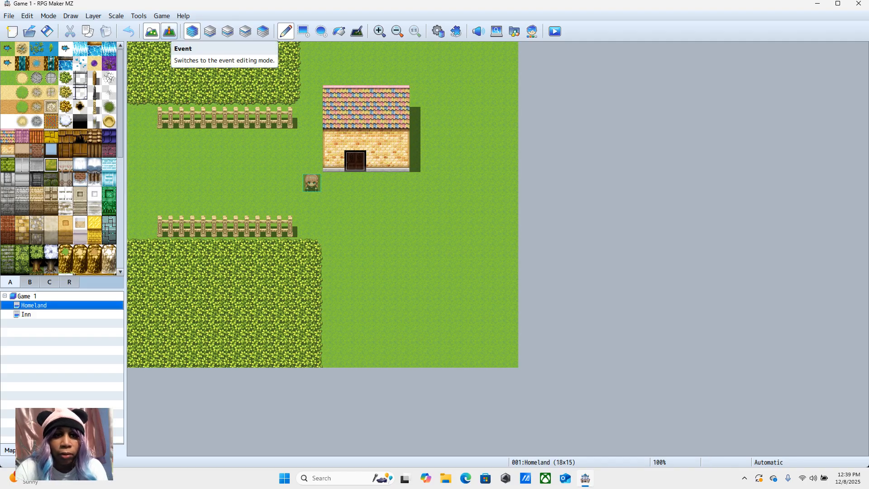
pyautogui.click(169, 31)
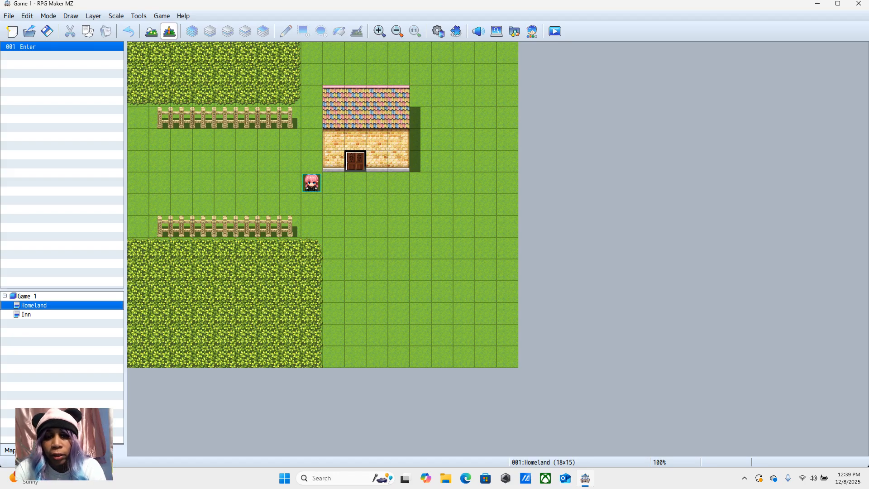
pyautogui.rightClick(357, 162)
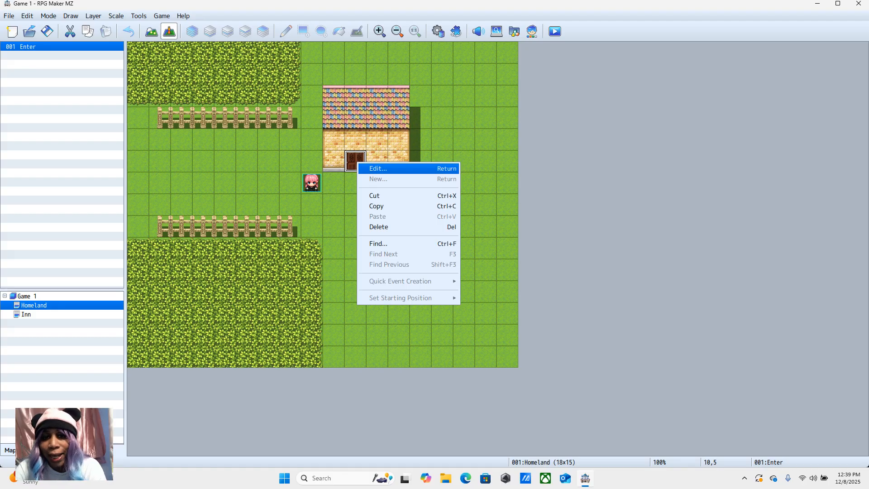
pyautogui.press('Return')
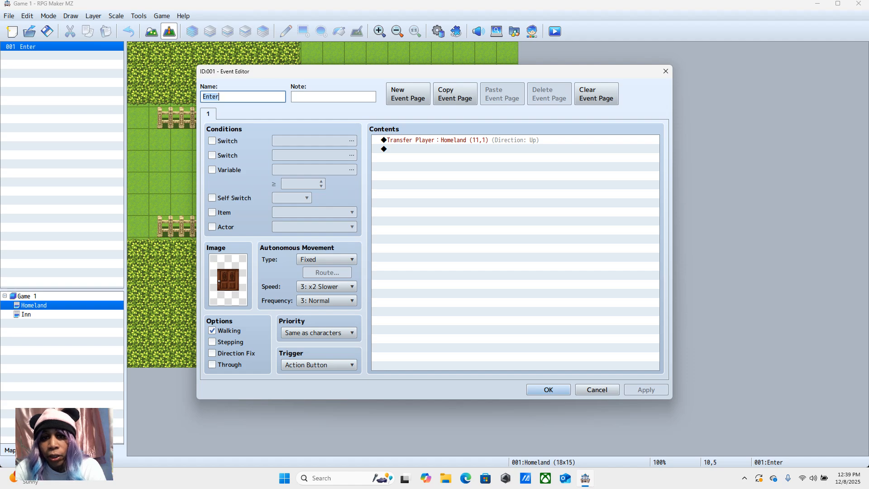
pyautogui.click(433, 141)
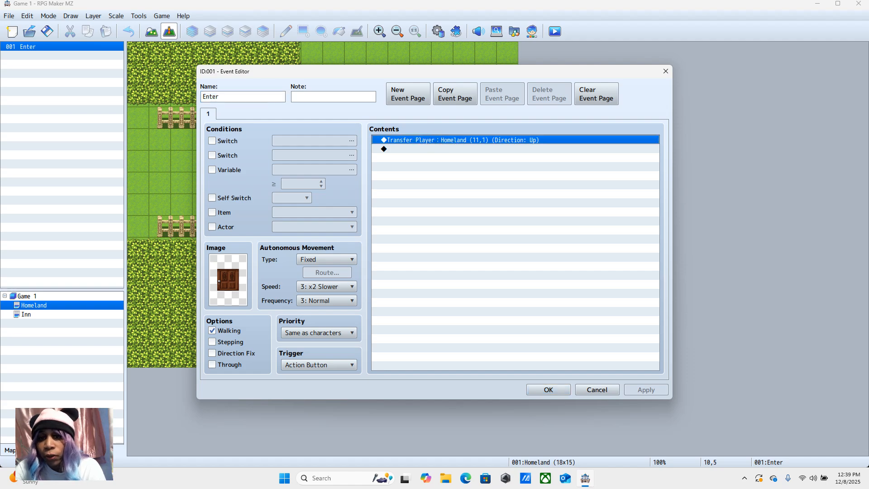
pyautogui.rightClick(434, 140)
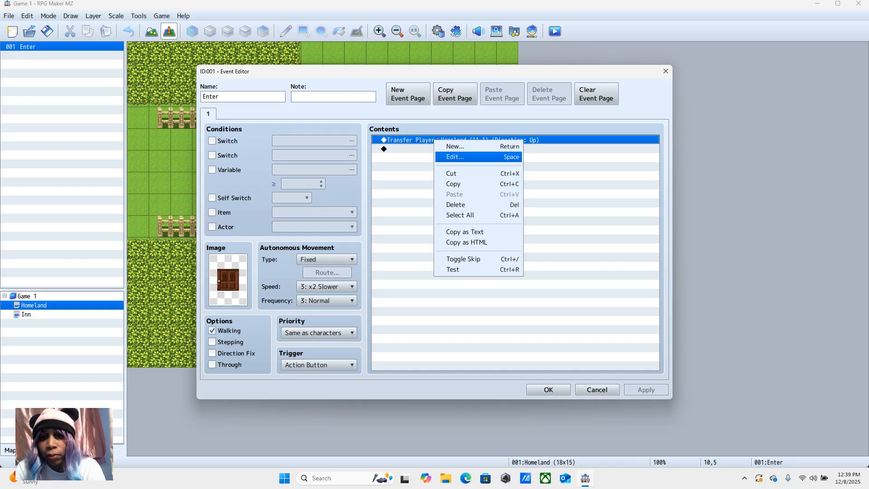
pyautogui.click(455, 157)
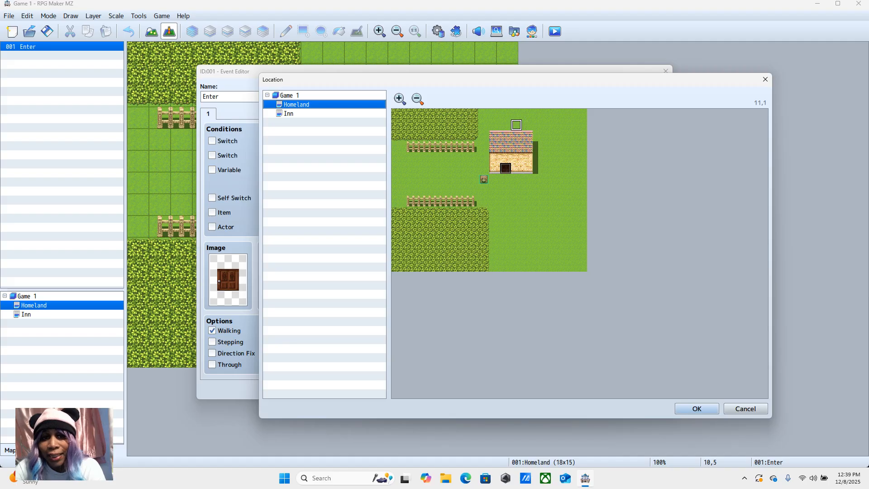
pyautogui.click(296, 114)
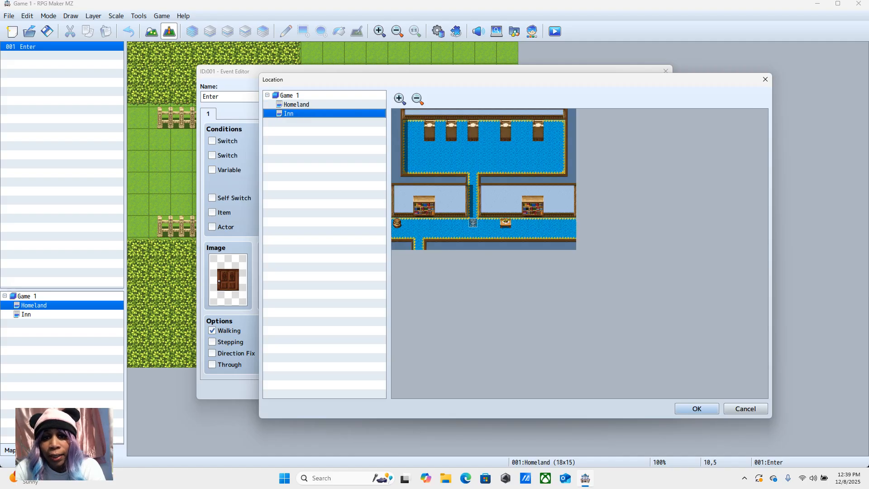
pyautogui.click(418, 244)
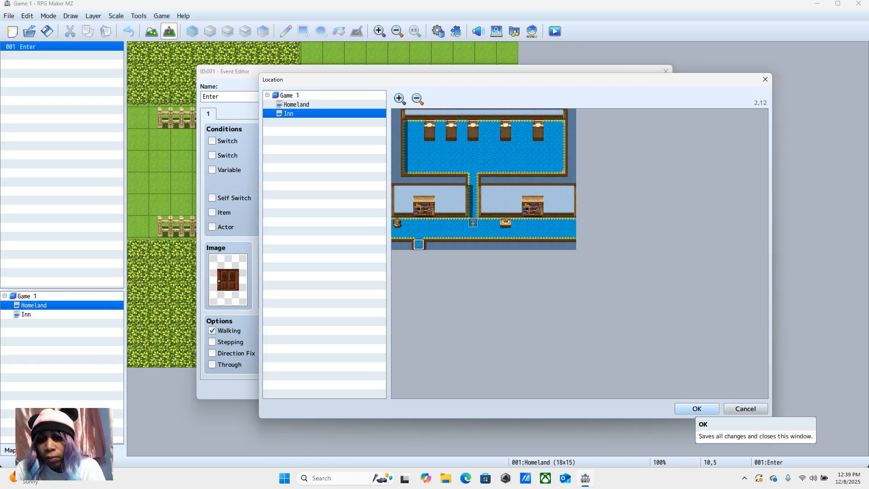
pyautogui.click(697, 408)
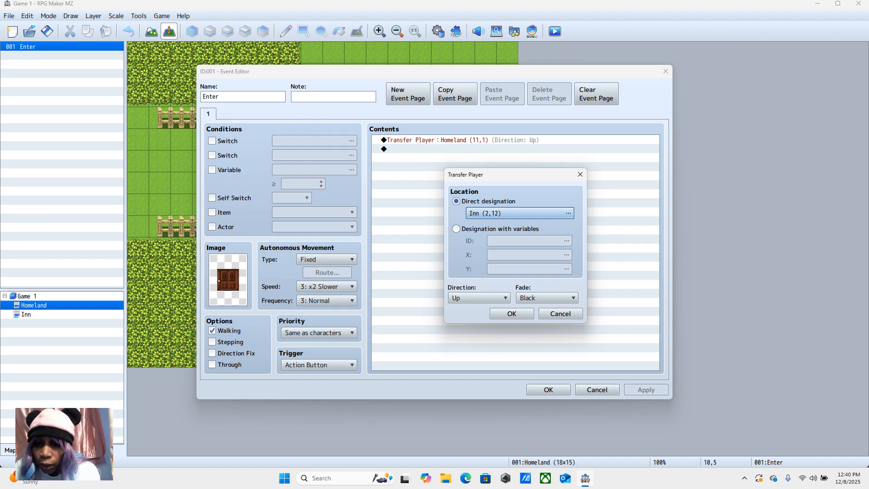
pyautogui.click(514, 313)
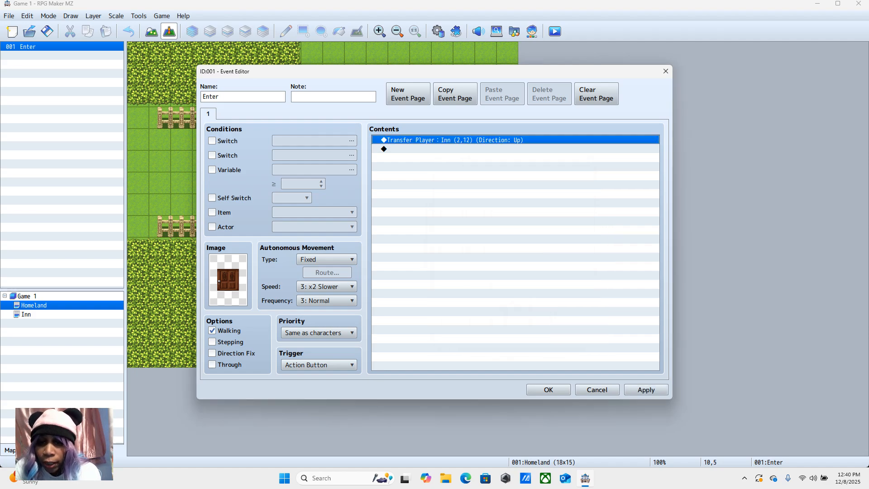
pyautogui.click(551, 390)
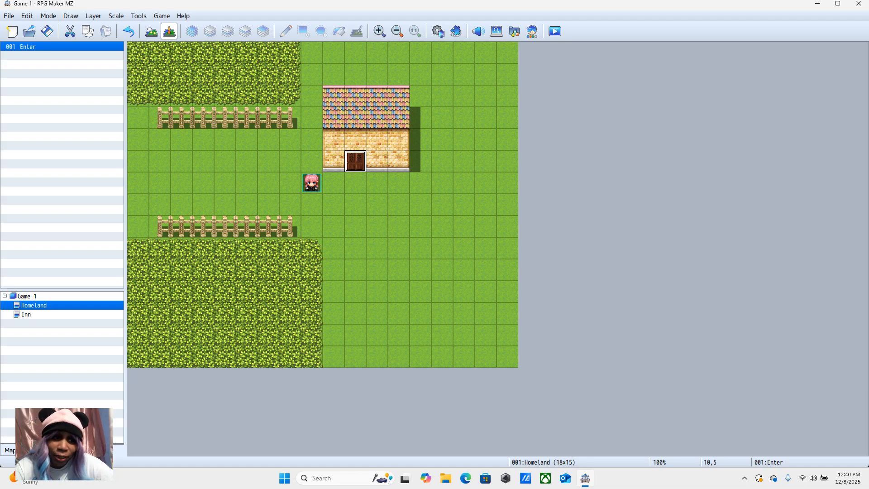
# Step: On the Inn map, create a quick Transfer event at 2,12 that leads to Homeland 10,6 with direction Down
pyautogui.click(54, 314)
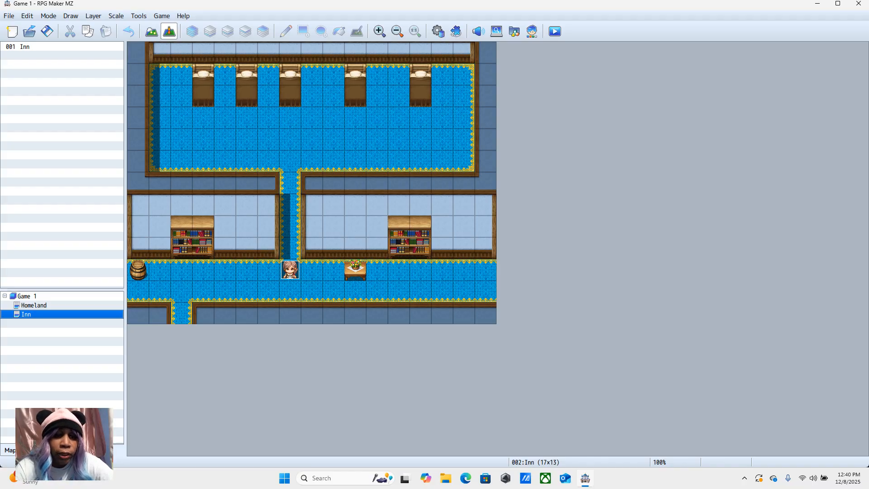
pyautogui.click(182, 312)
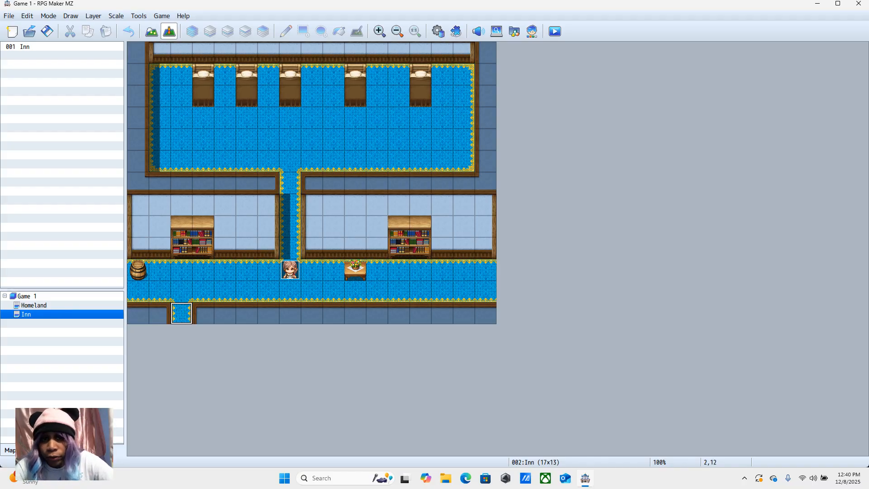
pyautogui.rightClick(185, 312)
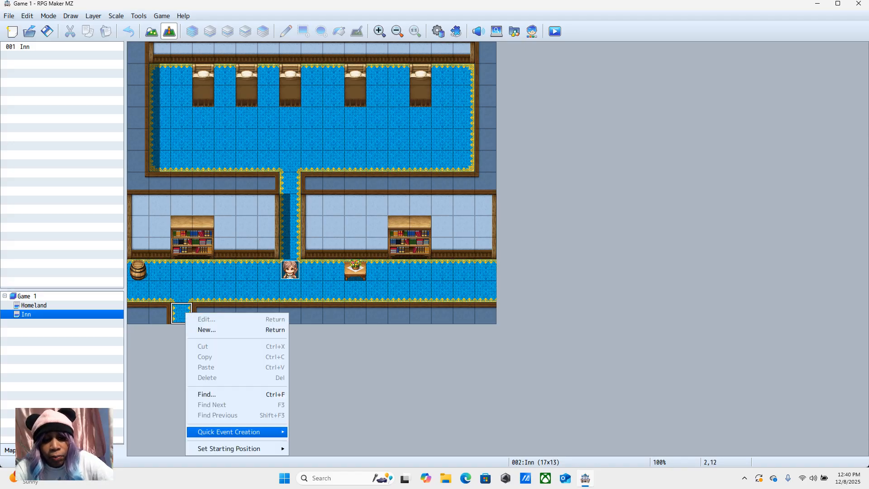
pyautogui.moveTo(235, 432)
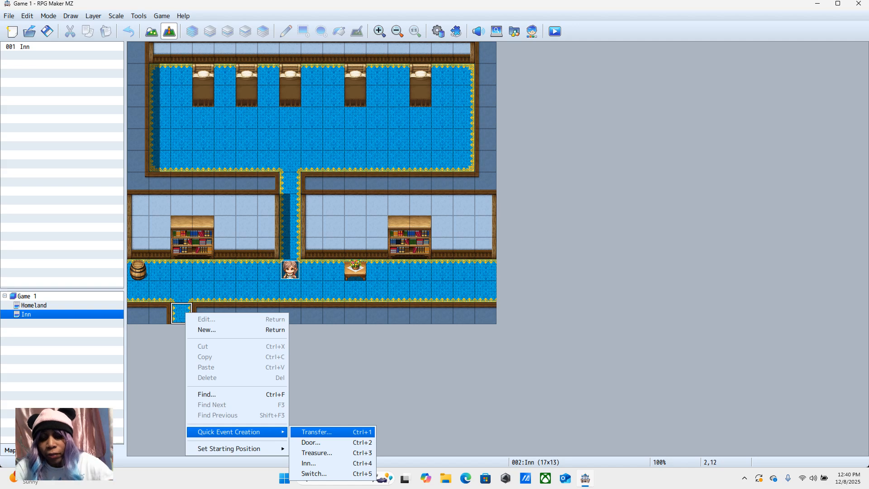
pyautogui.click(301, 431)
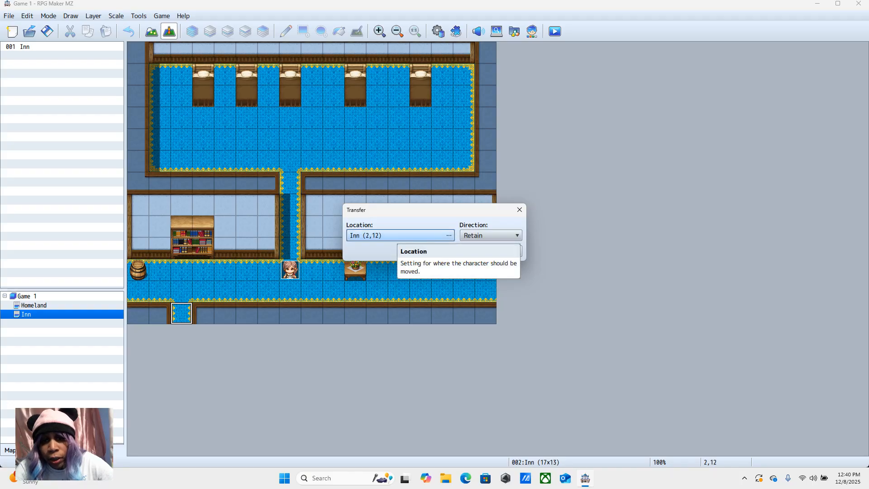
pyautogui.click(449, 236)
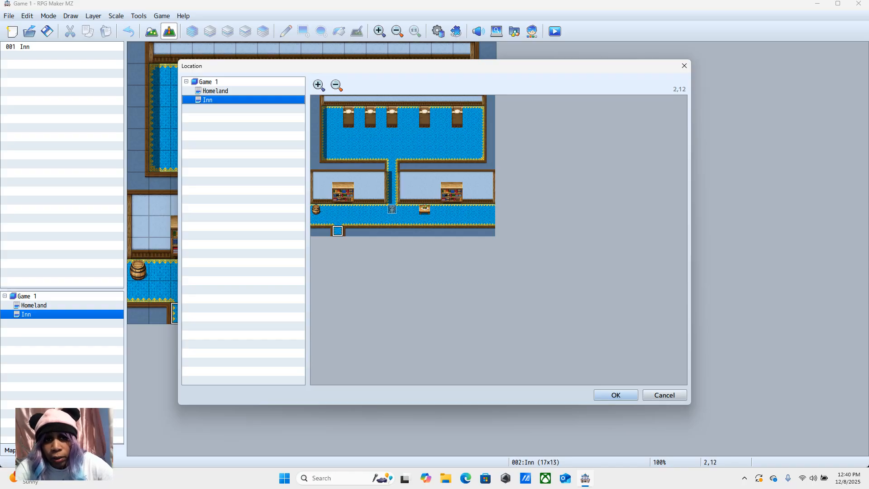
pyautogui.click(217, 91)
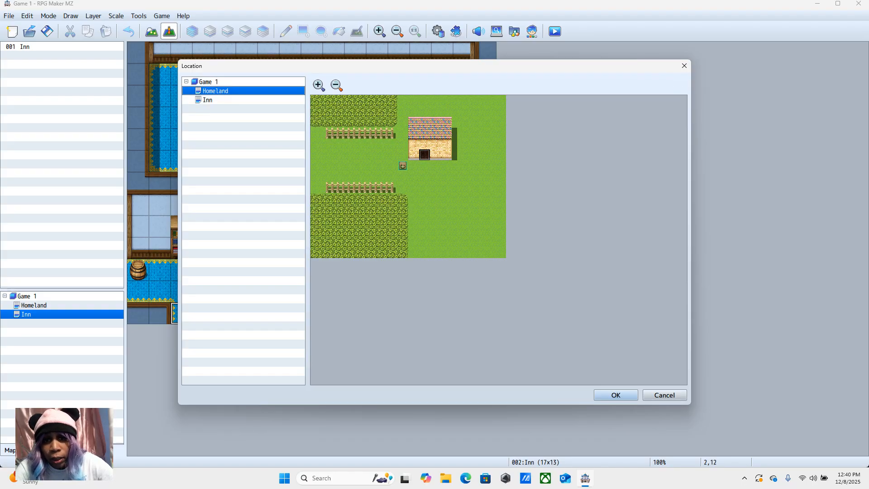
pyautogui.click(424, 166)
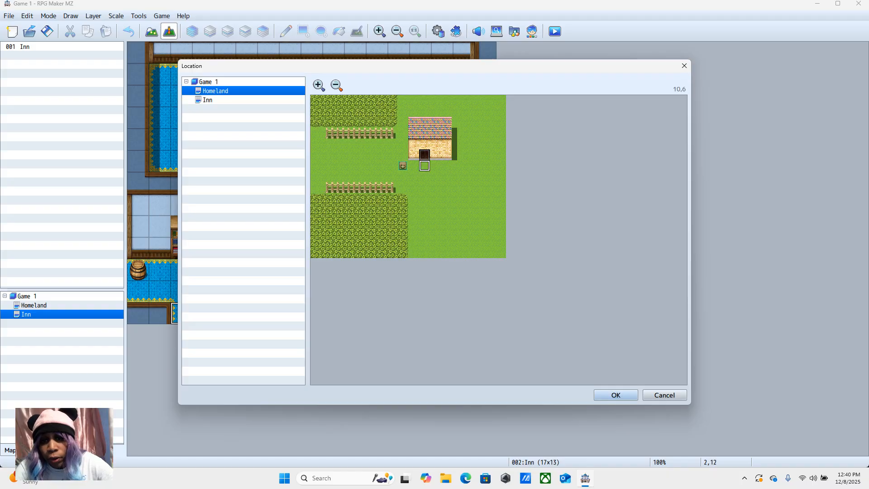
pyautogui.click(615, 395)
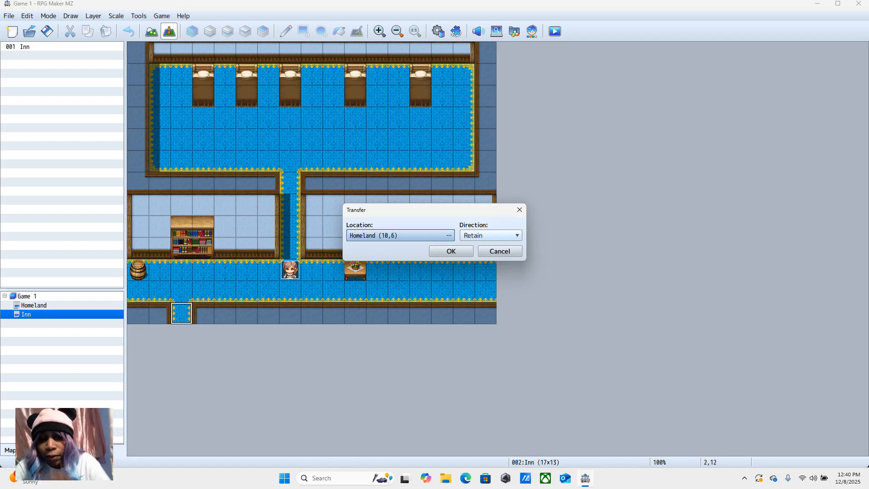
pyautogui.click(472, 237)
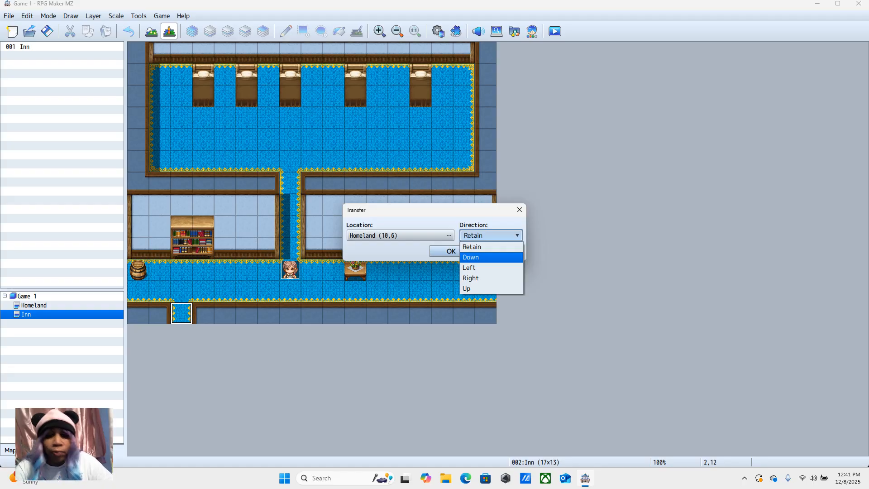
pyautogui.click(470, 257)
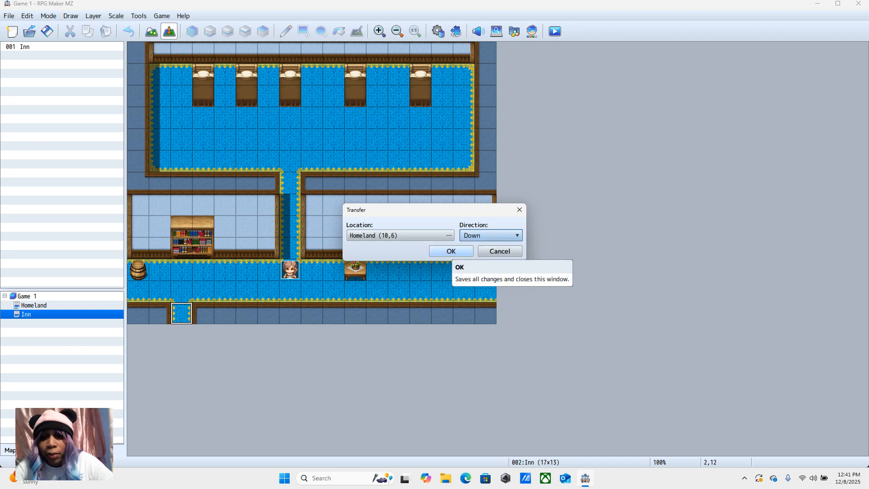
pyautogui.click(451, 251)
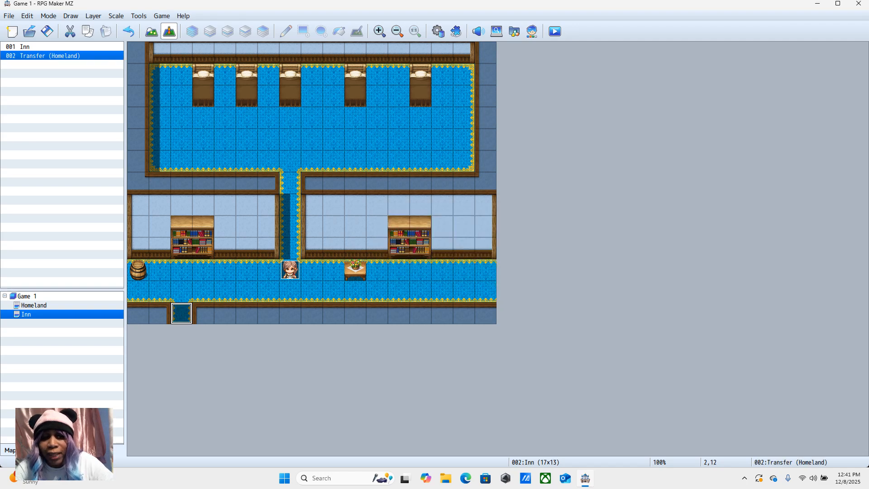
# Step: Playtest a new game from the Homeland map and walk the character through the house door into the inn
pyautogui.click(79, 306)
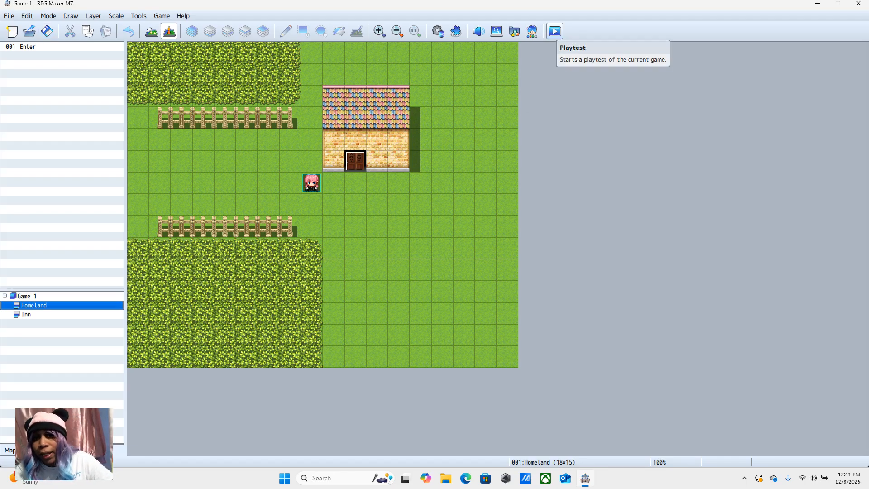
pyautogui.click(555, 31)
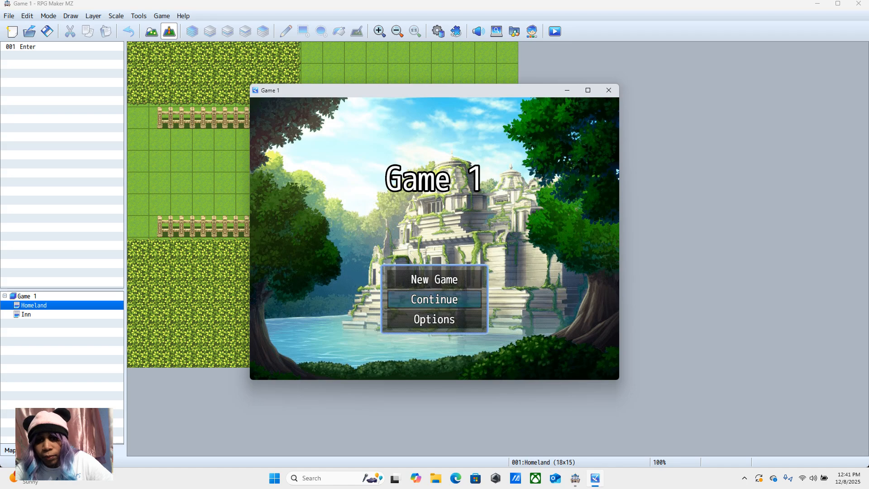
pyautogui.press('Up')
pyautogui.press('Return')
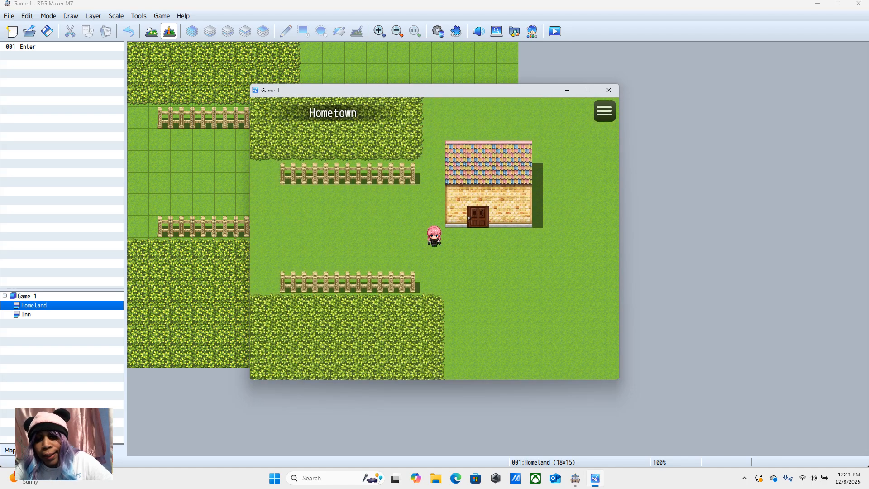
pyautogui.press('Left')
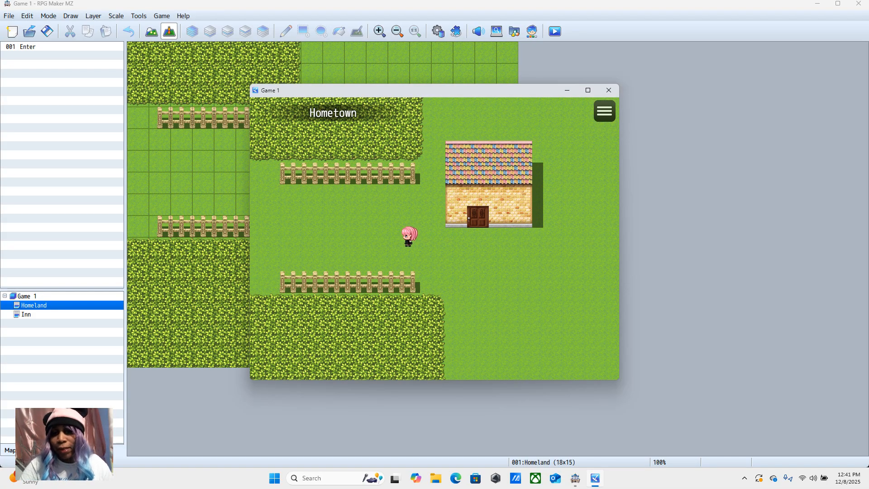
pyautogui.press('Right')
pyautogui.press('Right')
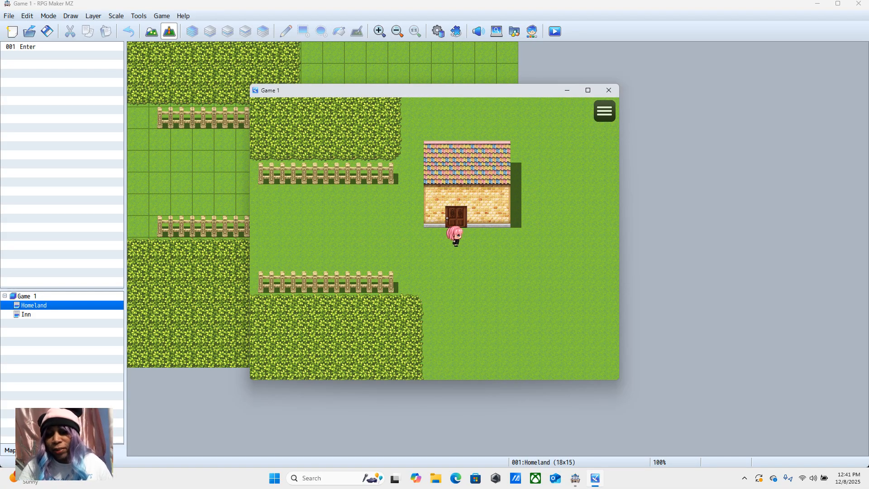
pyautogui.press('Up')
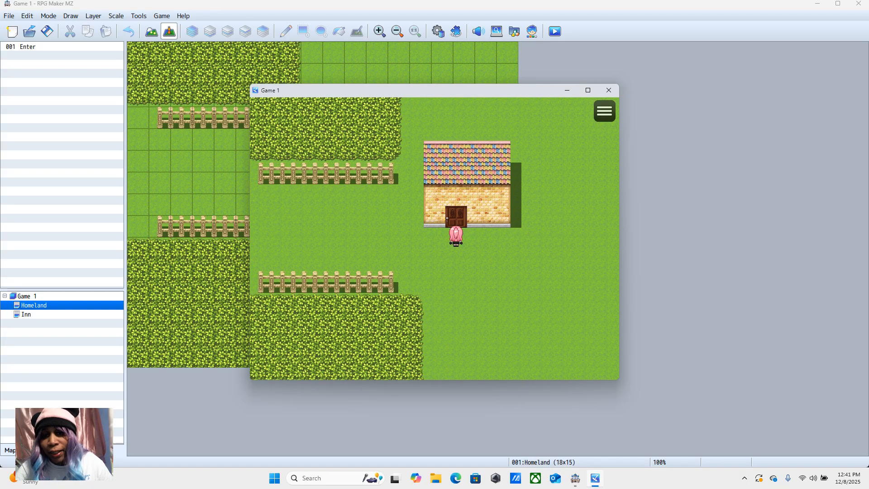
pyautogui.press('Up')
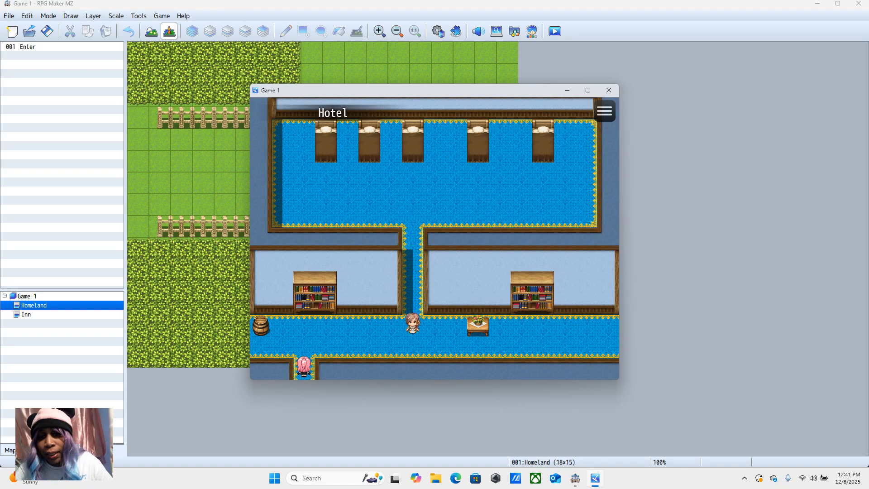
# Step: Walk to the innkeeper, talk to her and answer Yes to the offer of a night's stay
pyautogui.click(391, 322)
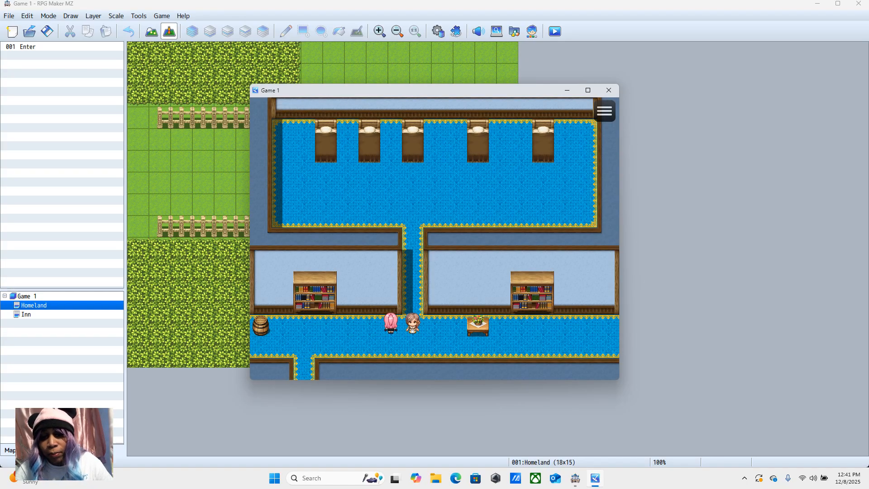
pyautogui.click(412, 324)
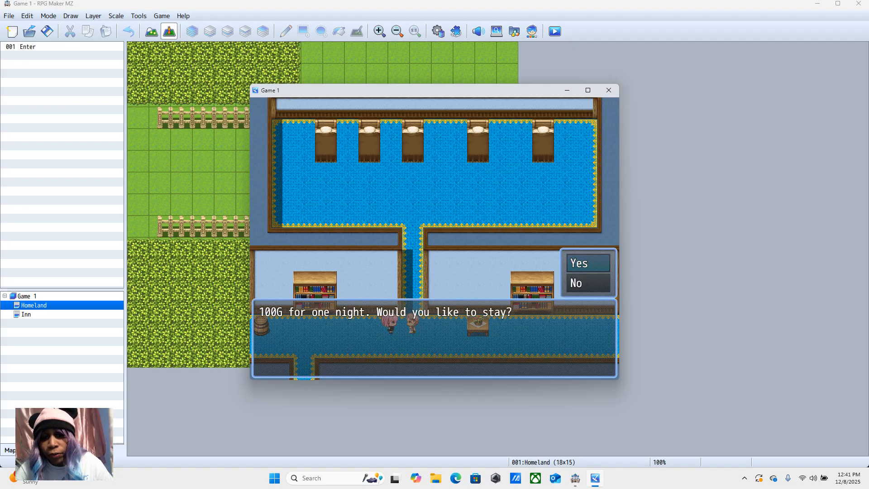
pyautogui.press('Return')
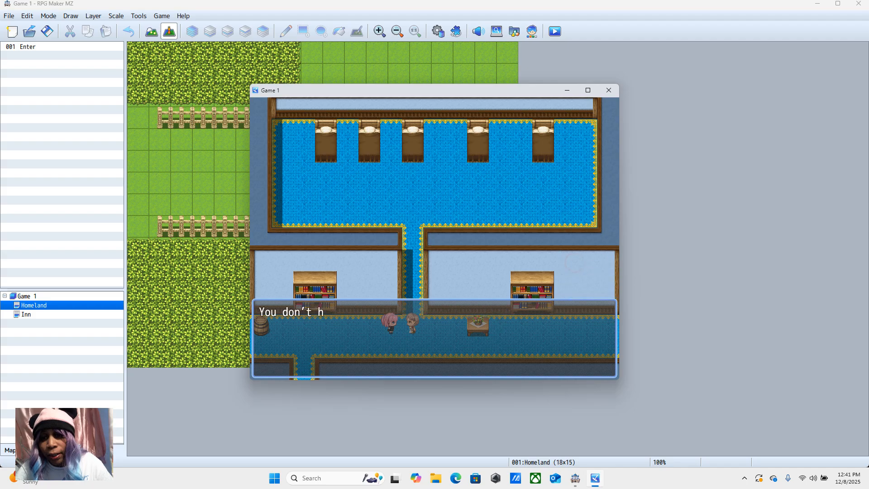
pyautogui.press('Return')
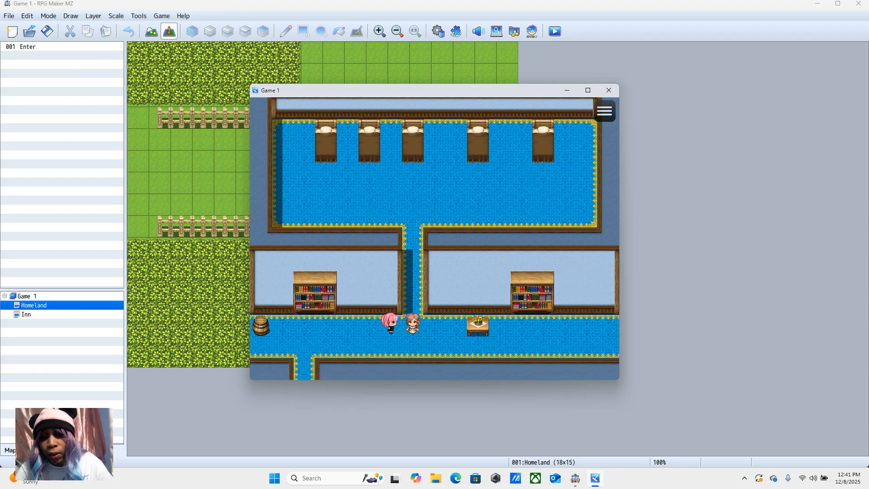
# Step: Leave the inn through its lower doorway, go in and out through the house door once more, and end the playtest
pyautogui.press('Down')
pyautogui.press('Left')
pyautogui.press('Right')
pyautogui.press('Up')
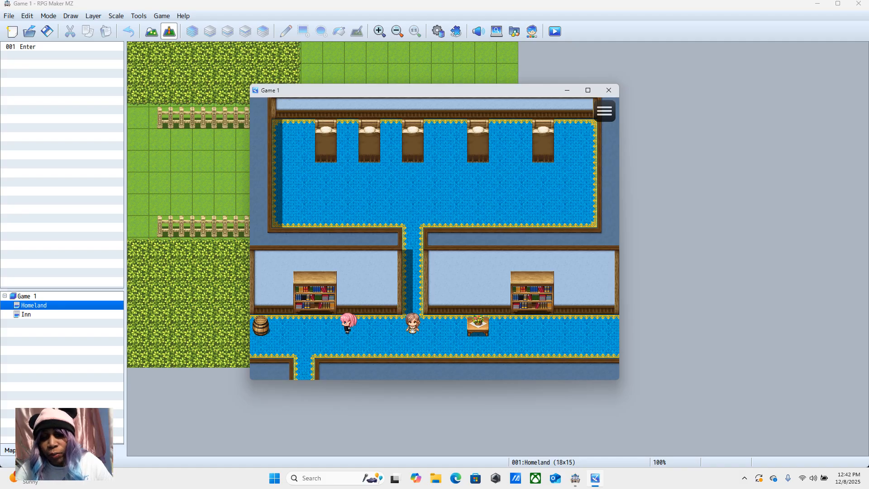
pyautogui.click(326, 345)
pyautogui.click(304, 367)
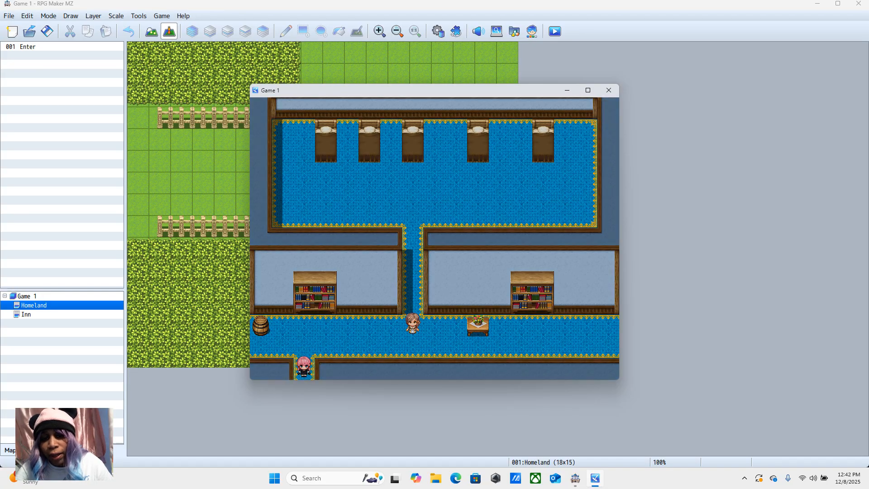
pyautogui.click(458, 268)
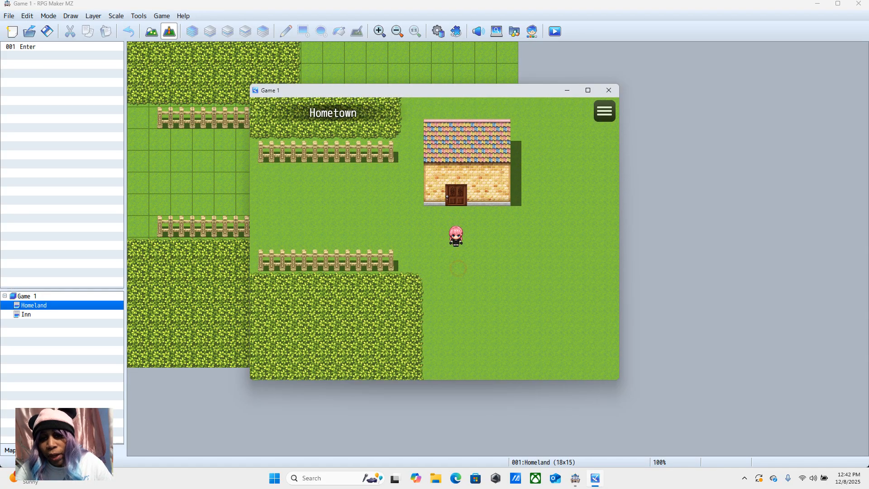
pyautogui.click(457, 195)
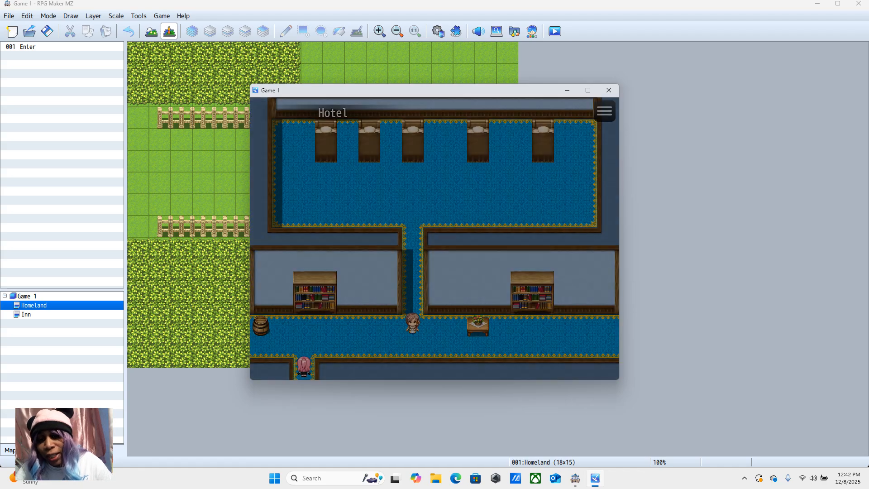
pyautogui.click(304, 347)
pyautogui.click(304, 368)
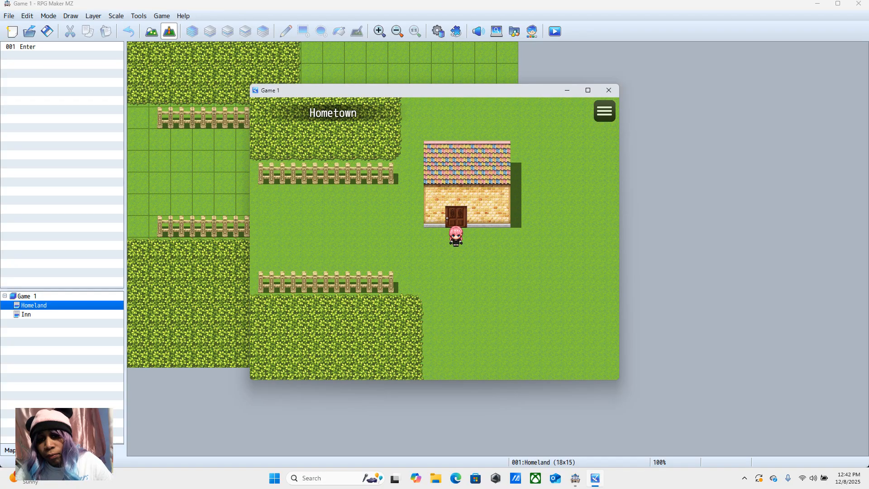
pyautogui.click(609, 90)
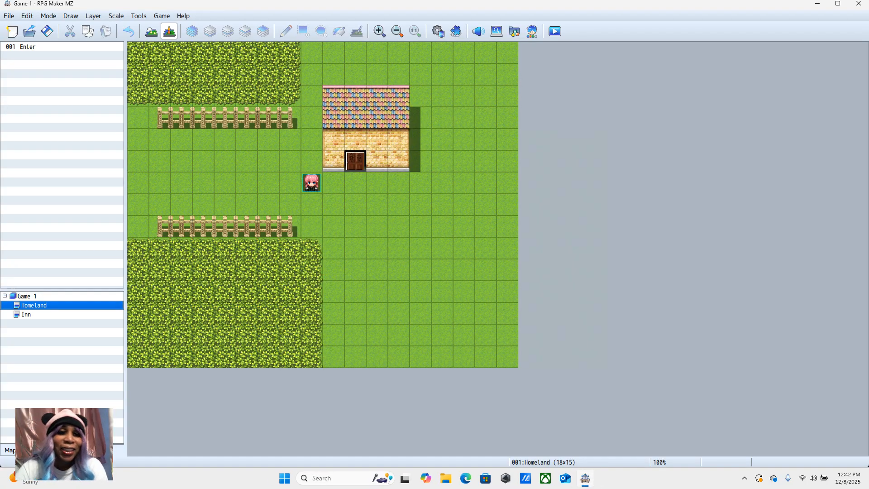
# Step: Place large round green trees on the Homeland map: four on the grass south of the house and two on the southern hedge
pyautogui.press('F5')
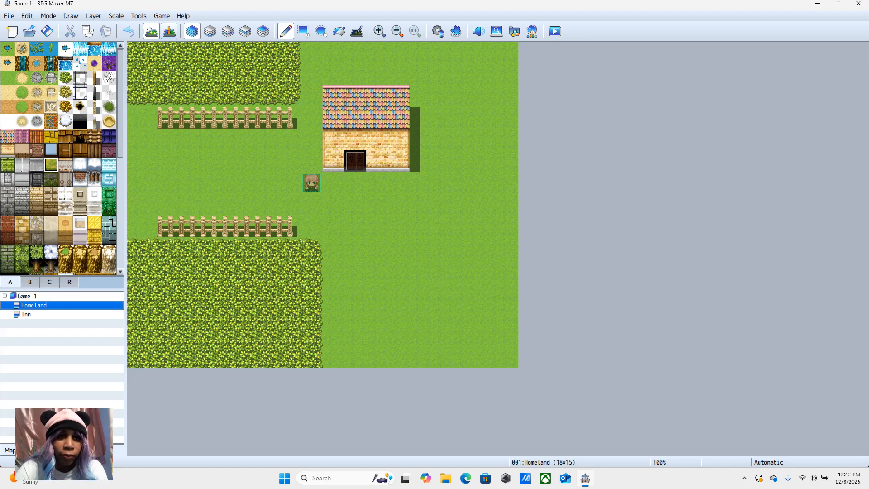
pyautogui.click(170, 31)
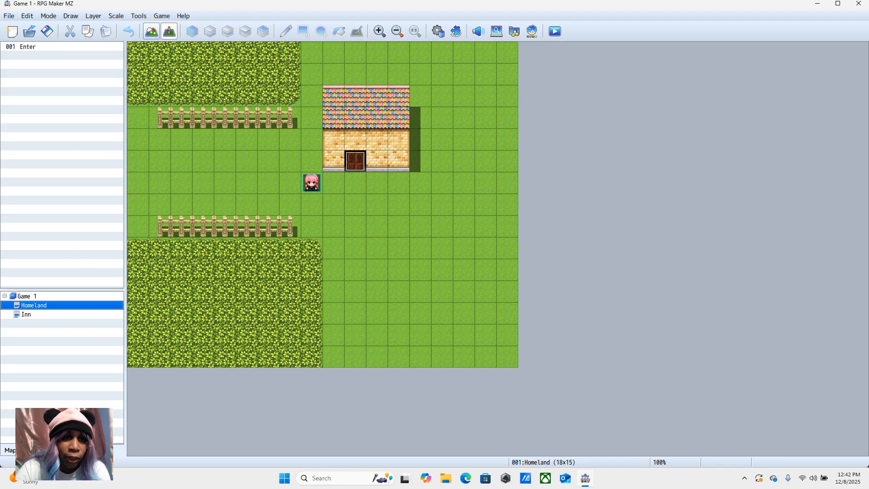
pyautogui.click(151, 31)
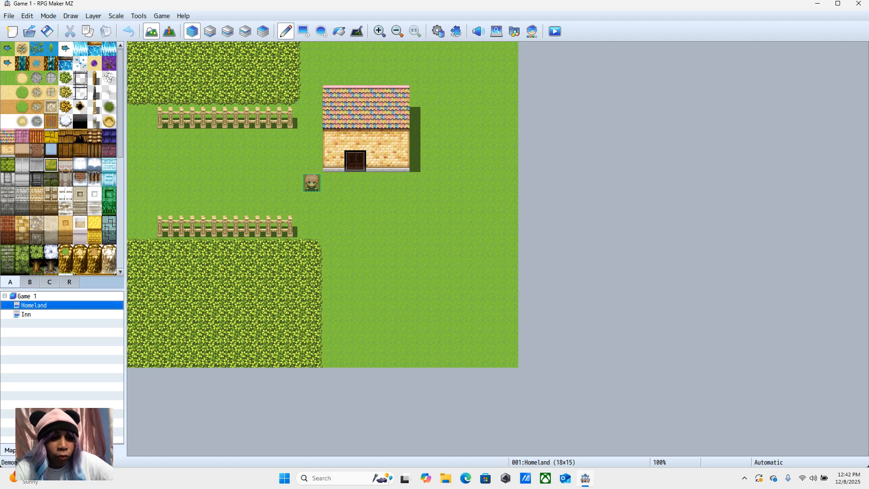
pyautogui.scroll(-12, 59, 159)
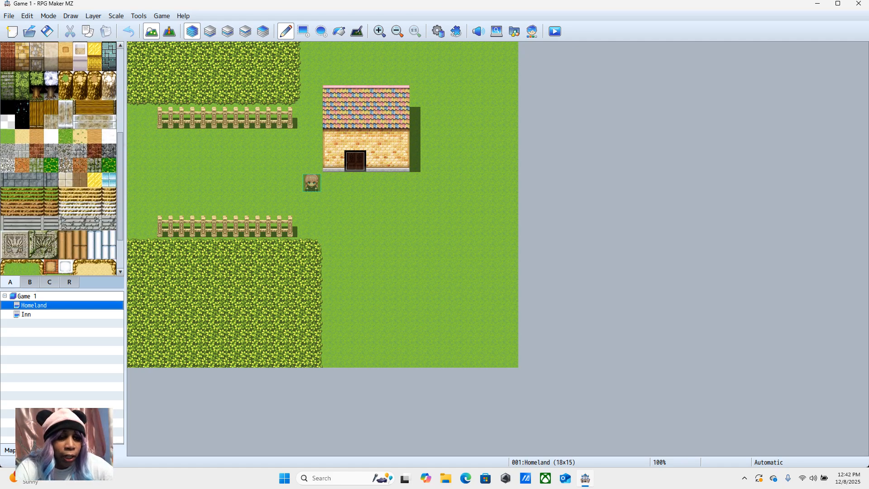
pyautogui.click(30, 282)
pyautogui.moveTo(22, 157); pyautogui.dragTo(7, 171)
pyautogui.click(356, 226)
pyautogui.click(420, 225)
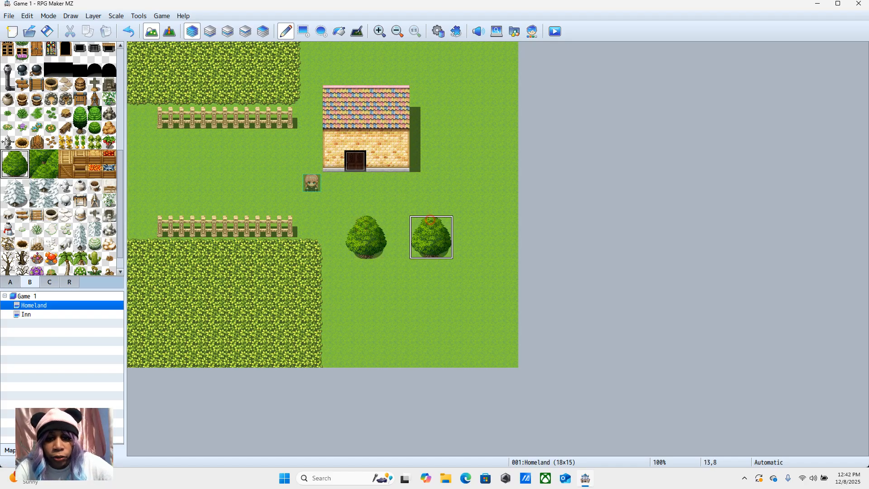
pyautogui.click(443, 290)
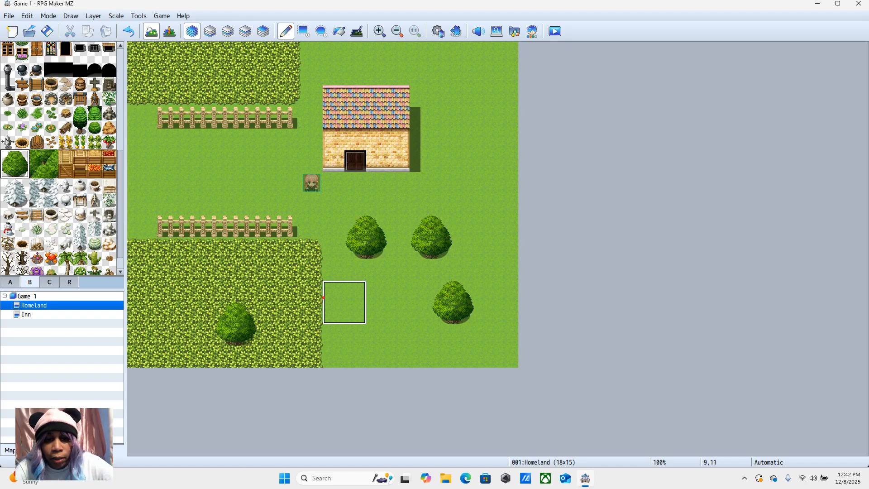
pyautogui.click(334, 291)
pyautogui.click(160, 270)
# Step: Add trees on the northern hedge, two behind the house, one near the northeast corner and one at the west edge between the fences
pyautogui.click(192, 64)
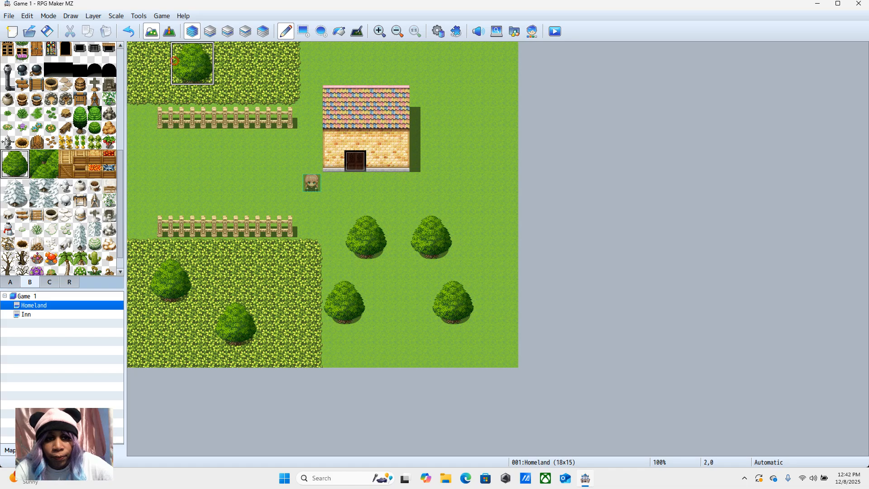
pyautogui.click(388, 65)
pyautogui.click(496, 85)
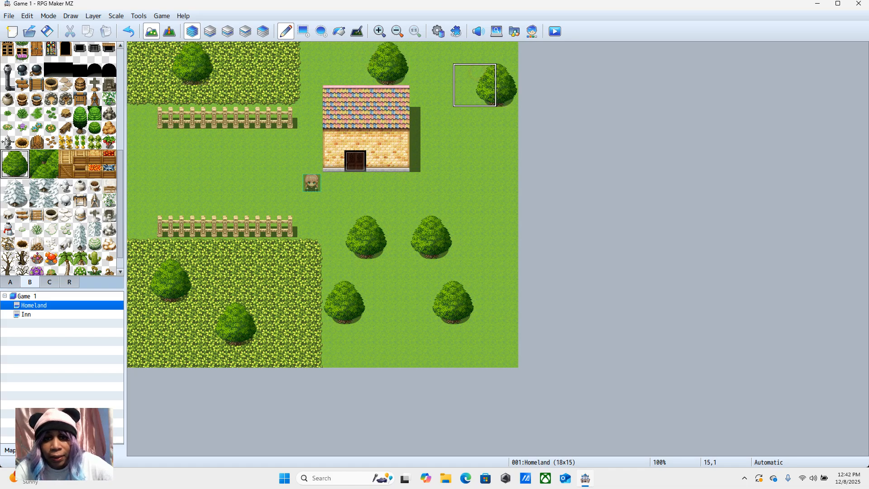
pyautogui.click(141, 162)
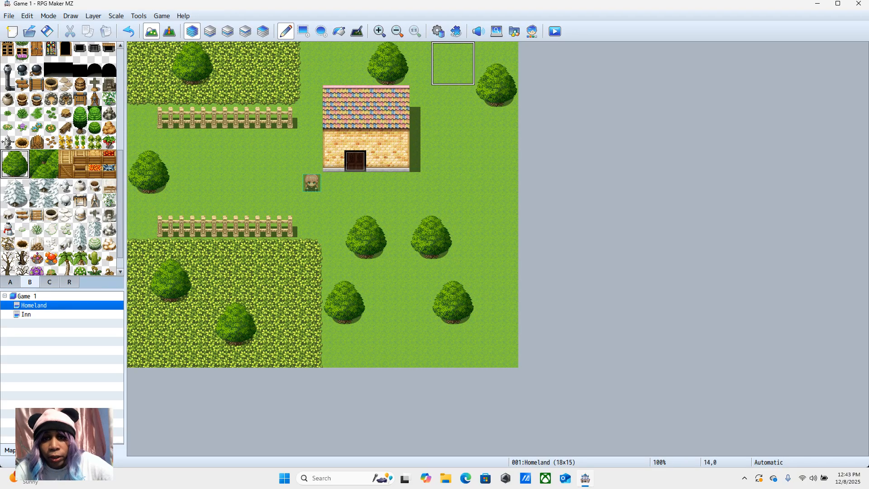
pyautogui.click(432, 64)
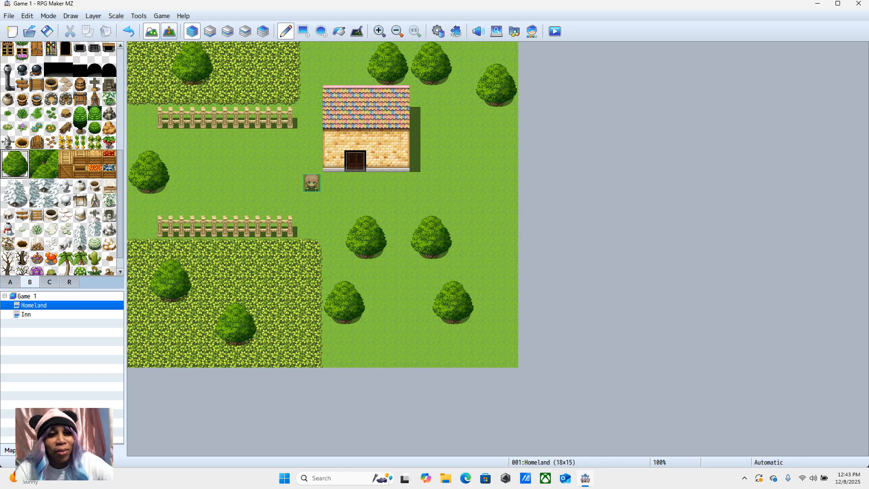
# Step: Create a quick Treasure event containing 100 Gold at 16,0 on the Homeland map
pyautogui.click(169, 32)
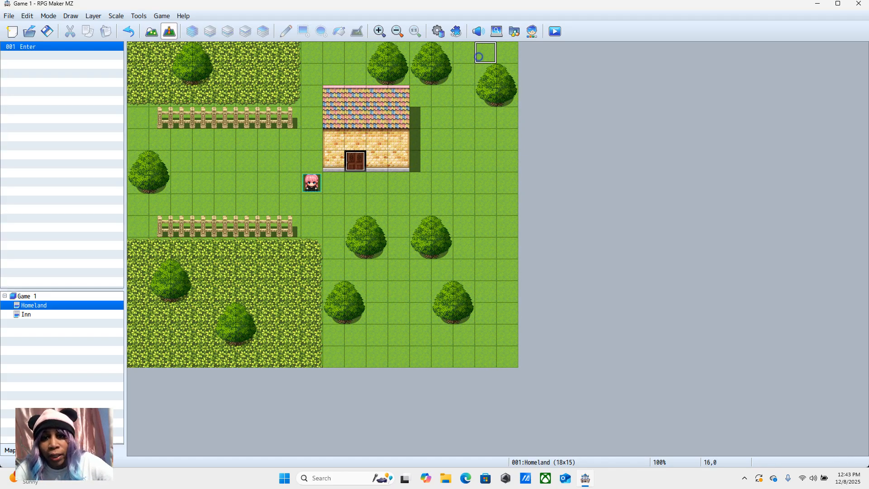
pyautogui.rightClick(479, 55)
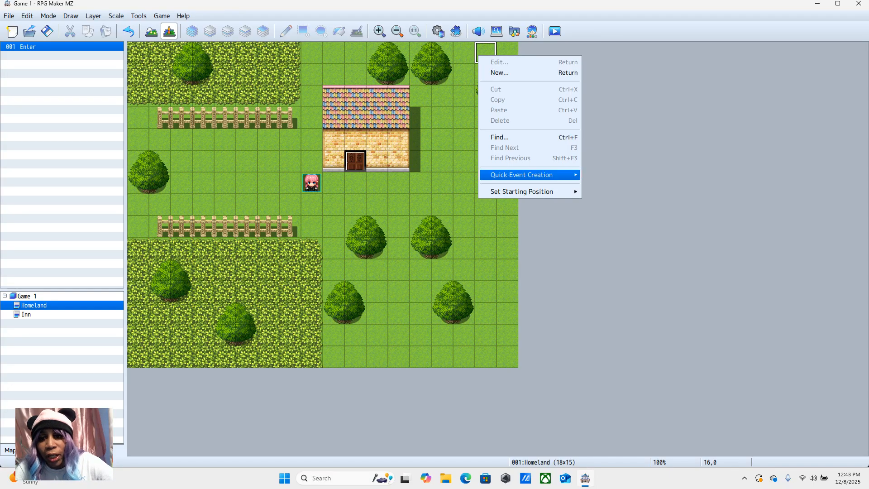
pyautogui.moveTo(522, 174)
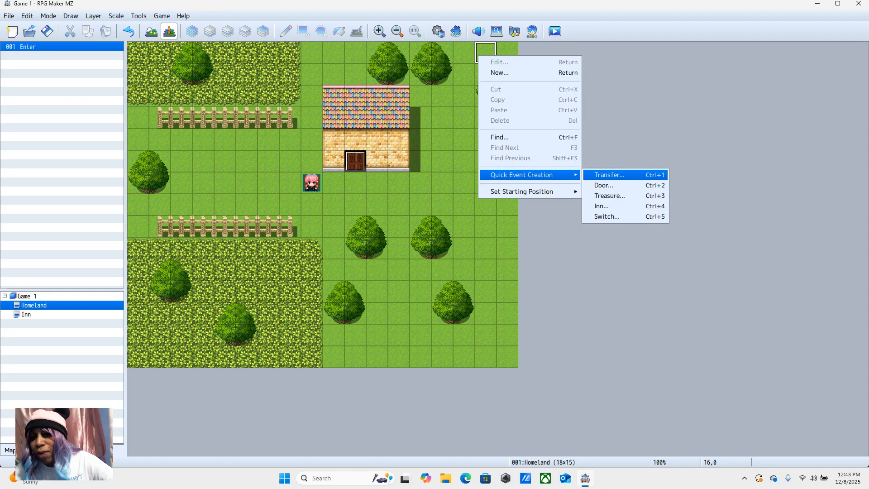
pyautogui.click(610, 195)
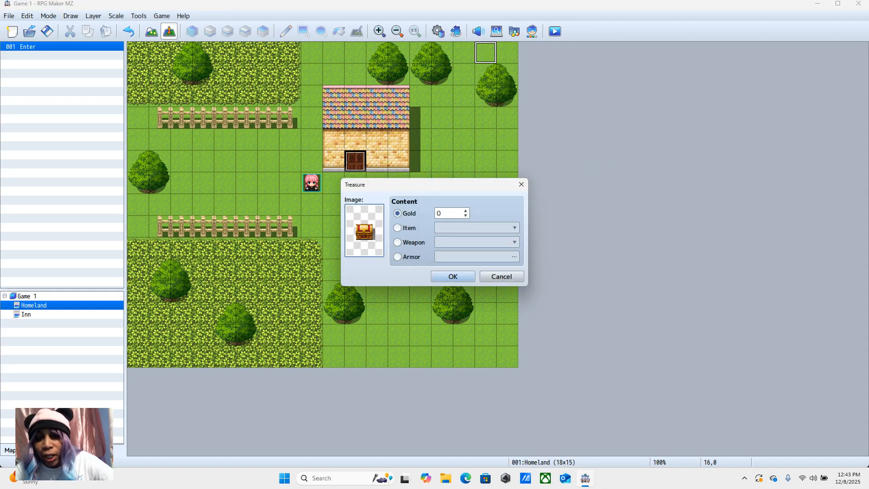
pyautogui.press('BackSpace')
pyautogui.write('100')
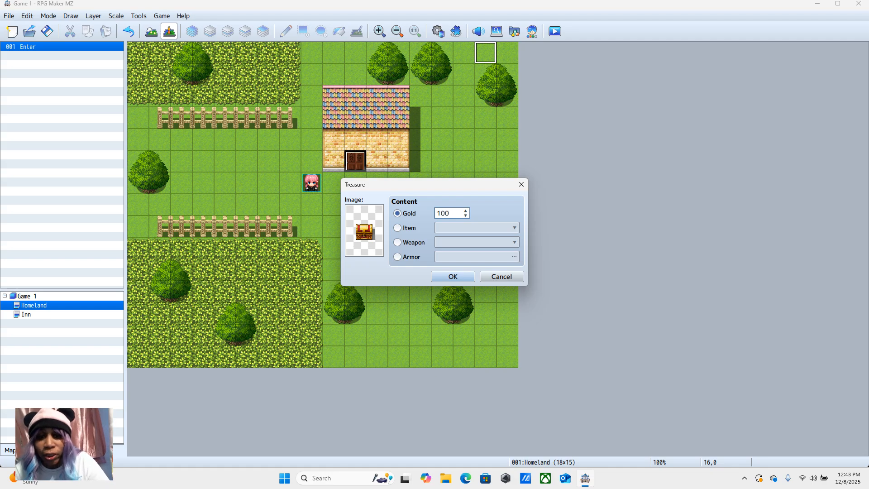
pyautogui.press('Return')
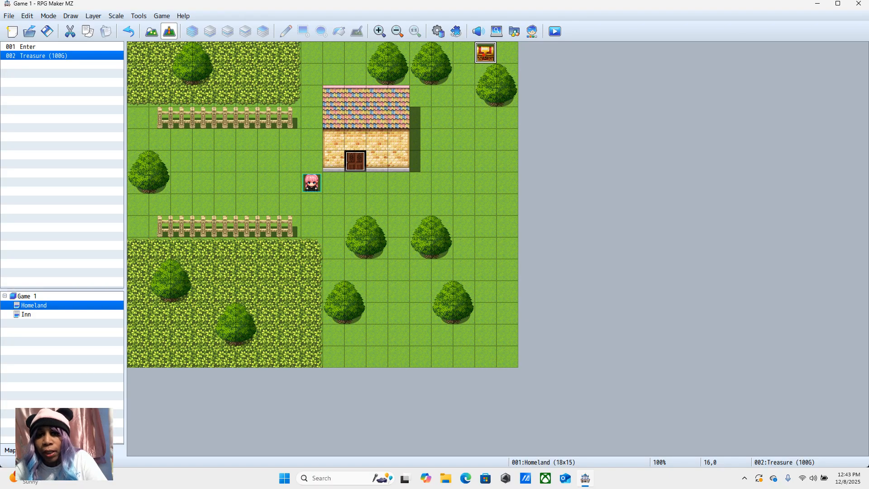
# Step: Change the treasure event's page 1 image to the blue chest from the !Chest set and save the project
pyautogui.doubleClick(484, 54)
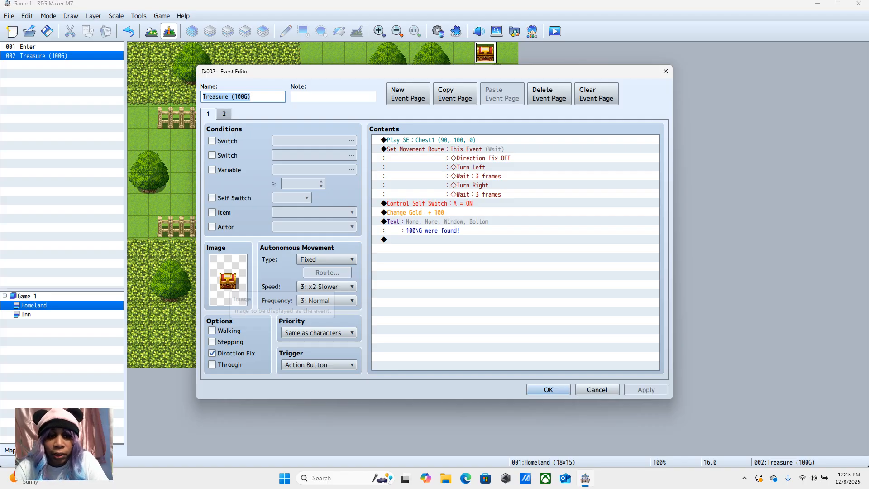
pyautogui.doubleClick(228, 280)
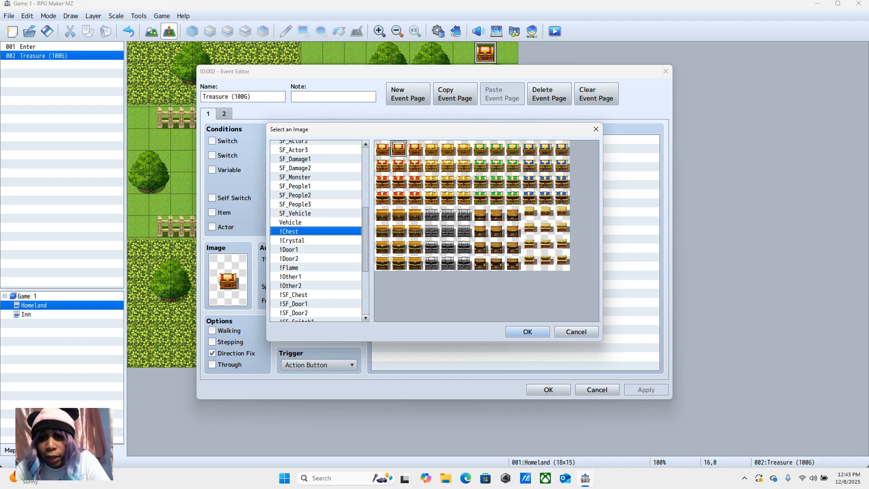
pyautogui.click(446, 149)
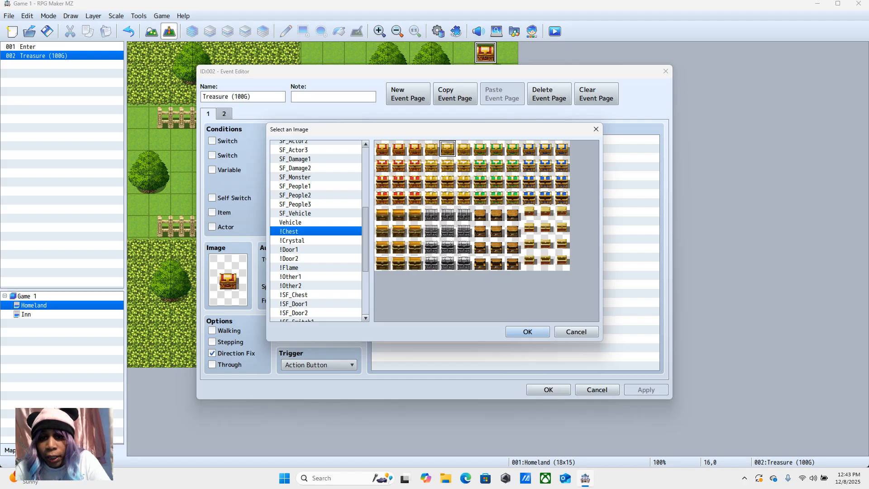
pyautogui.click(529, 152)
pyautogui.click(528, 331)
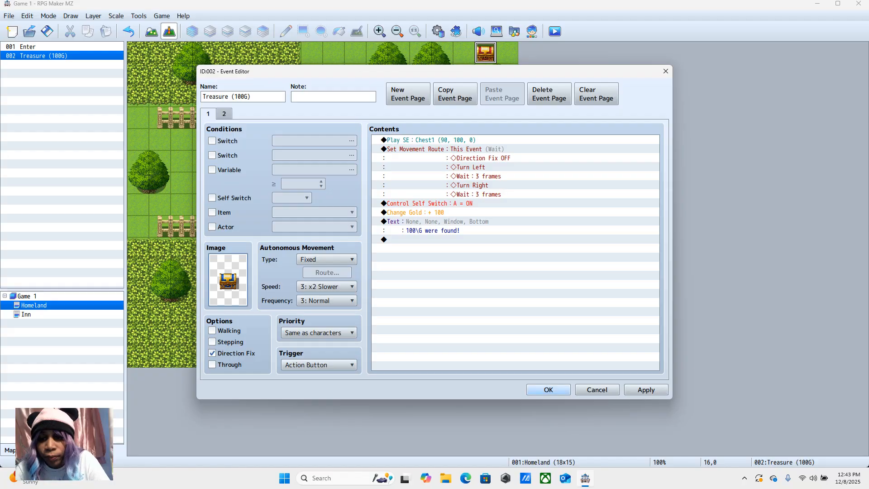
pyautogui.click(548, 390)
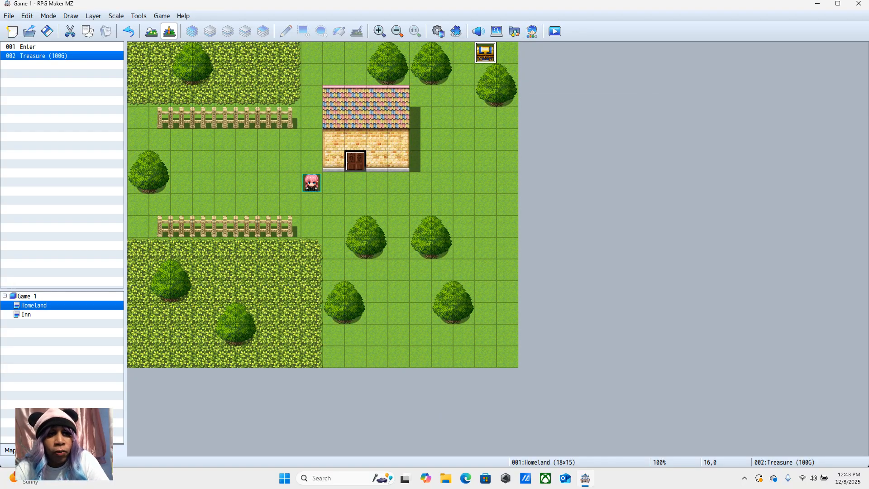
pyautogui.click(47, 31)
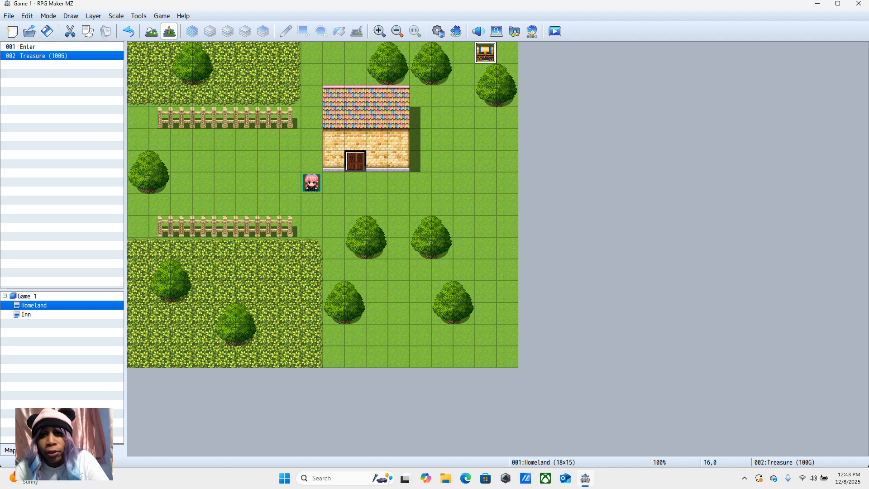
# Step: Playtest a new game in a maximized window, walk the character to the treasure chest, open it and try it again
pyautogui.click(555, 31)
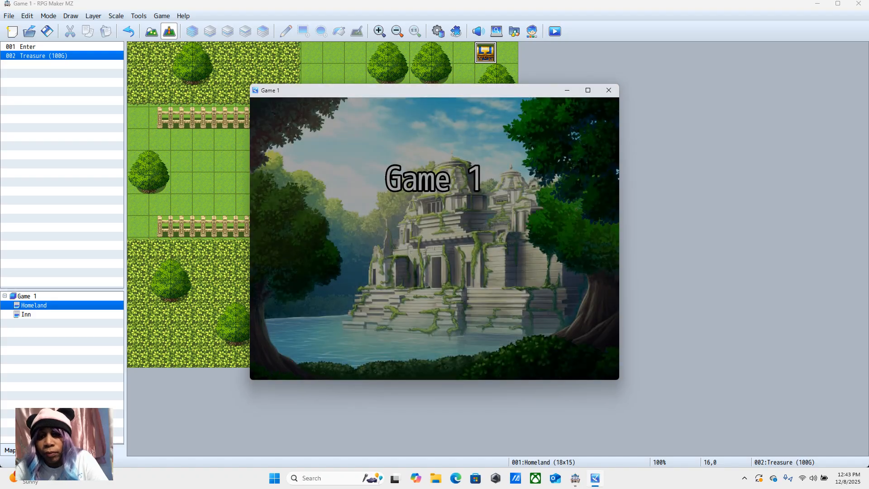
pyautogui.click(448, 278)
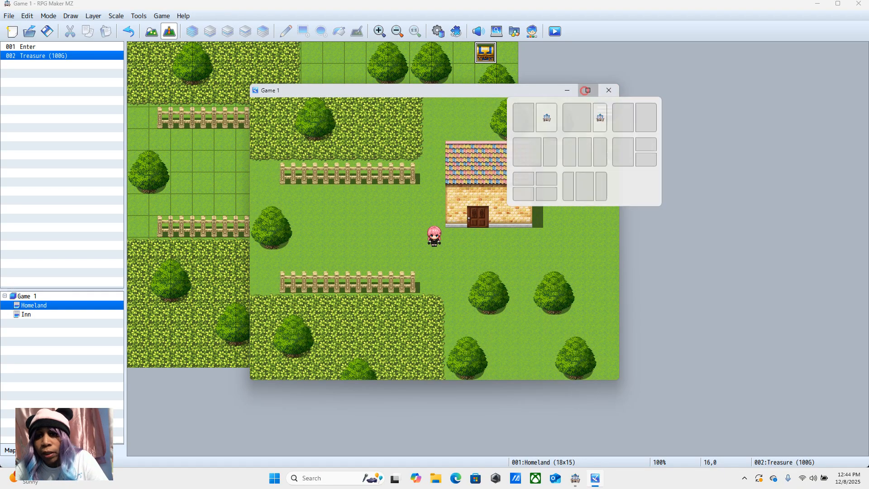
pyautogui.click(588, 90)
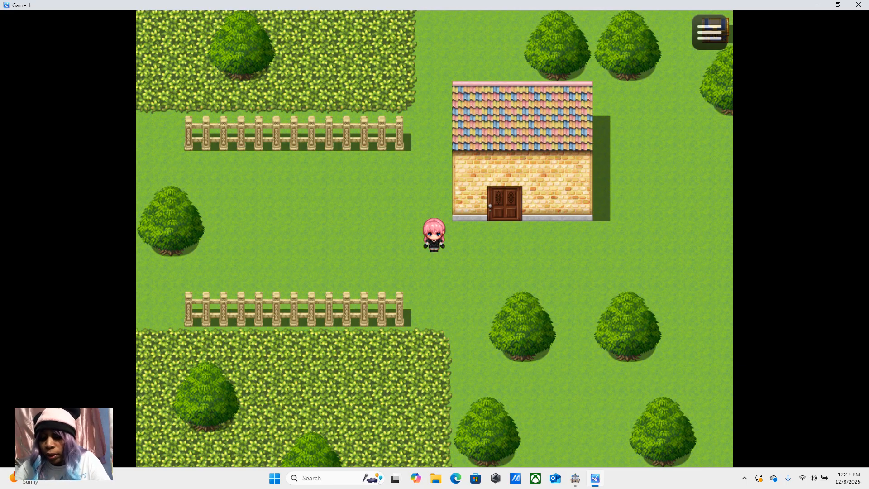
pyautogui.click(666, 92)
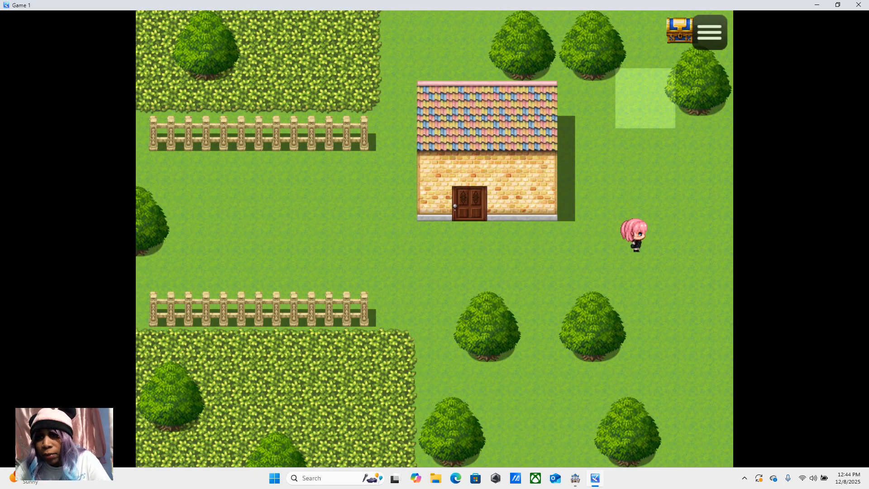
pyautogui.click(675, 35)
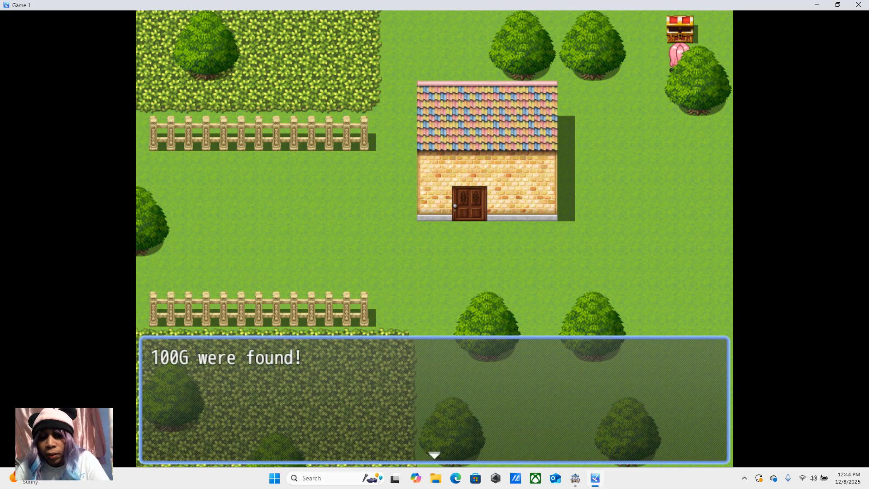
pyautogui.click(639, 219)
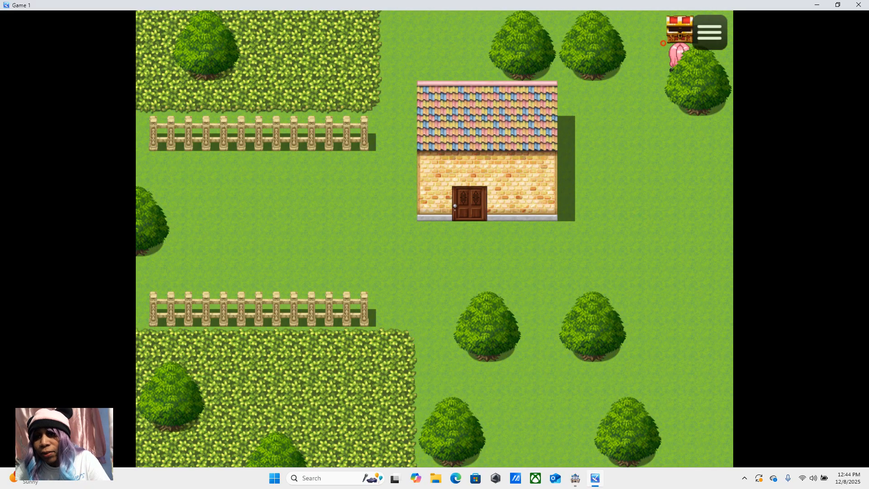
pyautogui.click(646, 170)
pyautogui.click(673, 32)
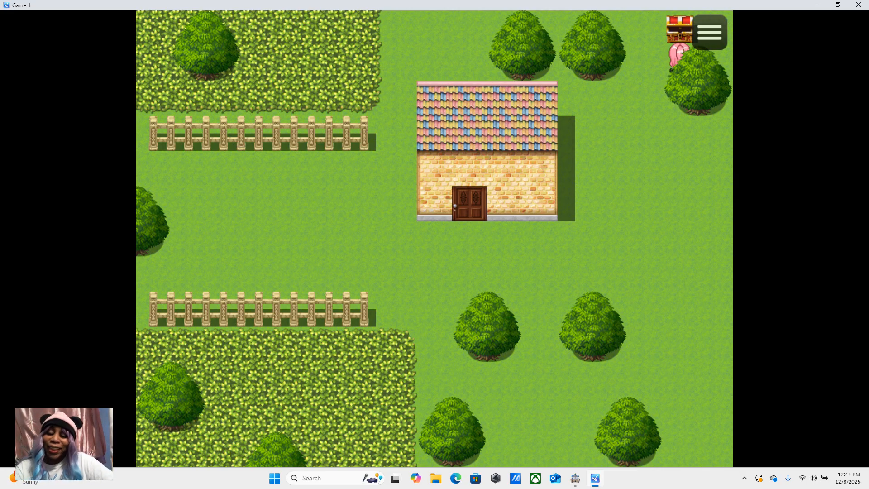
# Step: Walk into the inn, talk to the innkeeper and answer Yes to the 100G night's stay
pyautogui.click(539, 238)
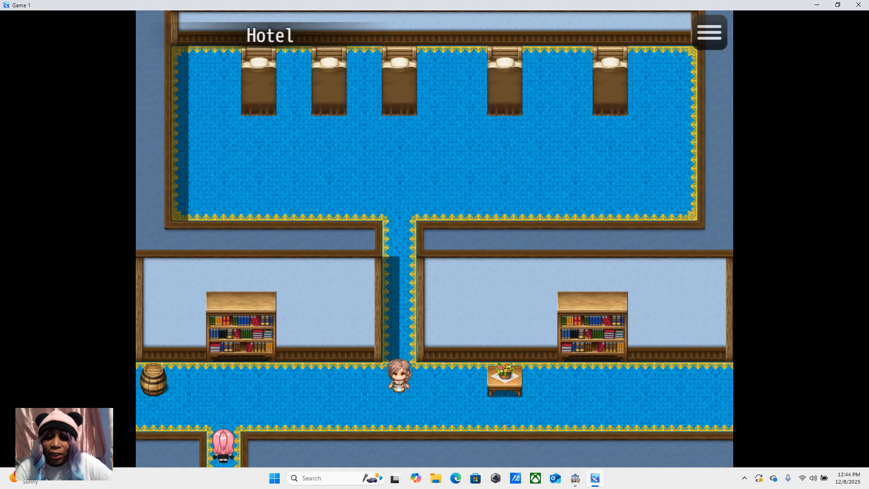
pyautogui.click(399, 378)
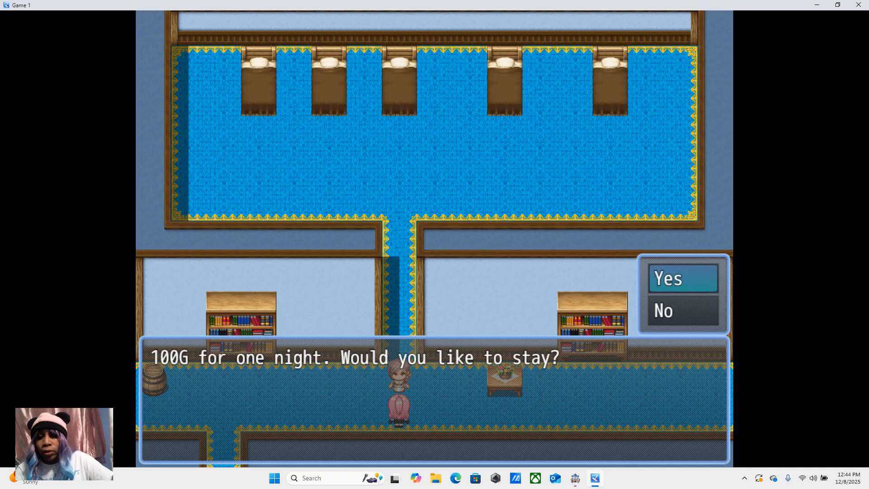
pyautogui.press('Return')
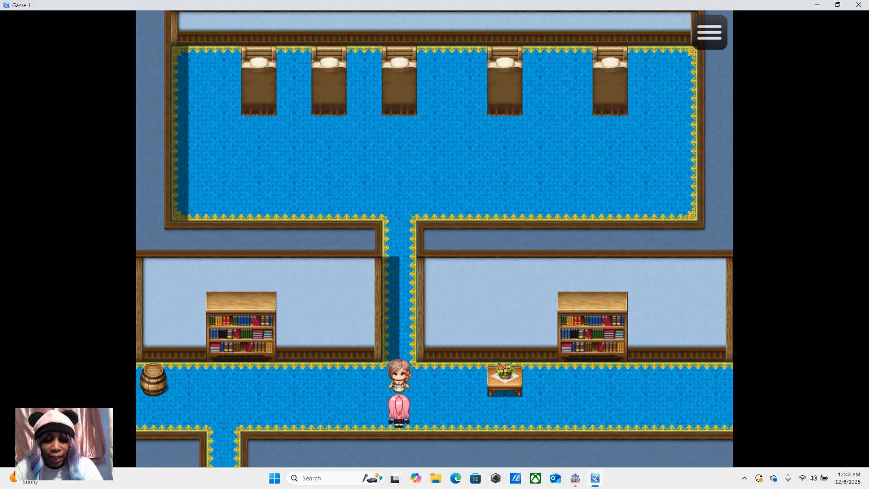
# Step: Leave the inn through its lower doorway, walk to the east side of the house and restore the game window's size
pyautogui.press('Left')
pyautogui.press('Down')
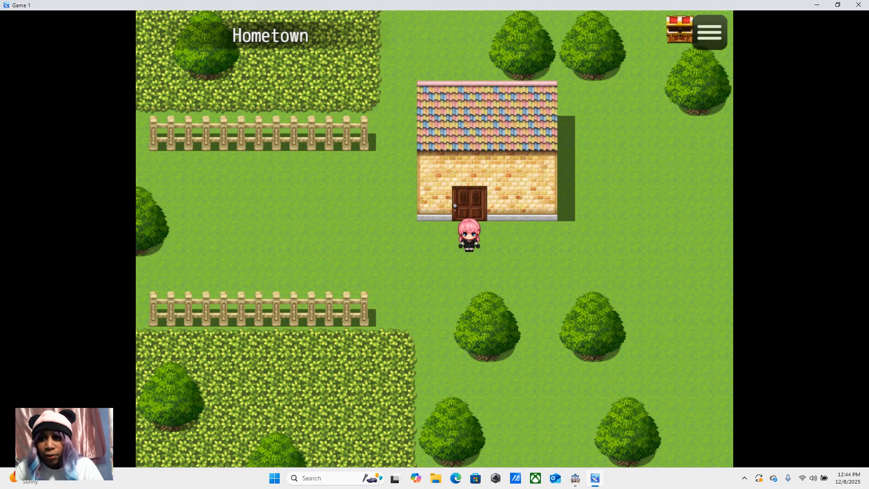
pyautogui.click(609, 201)
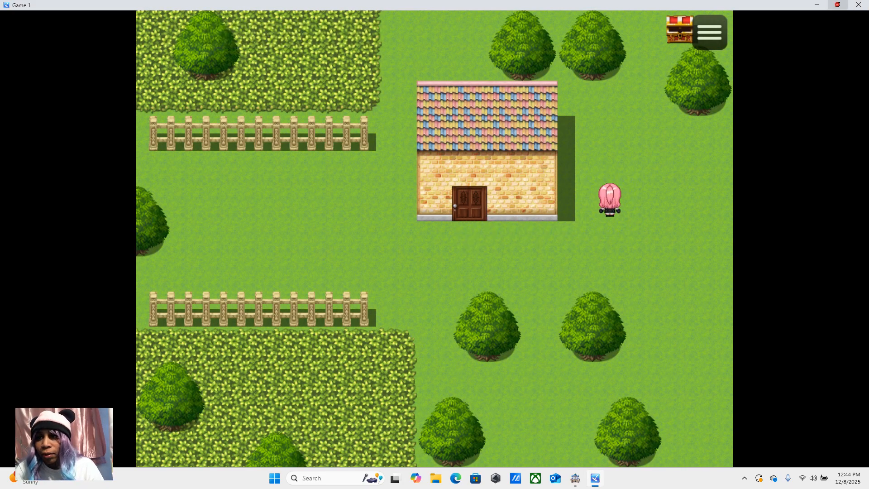
pyautogui.click(837, 5)
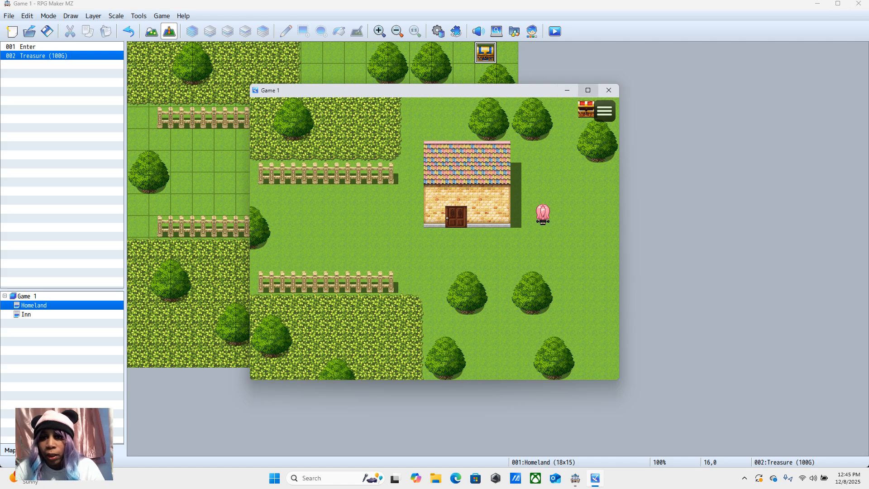
# Step: End the playtest and set the treasure event's page 1 image to the third blue chest in the top row of the !Chest set
pyautogui.click(608, 90)
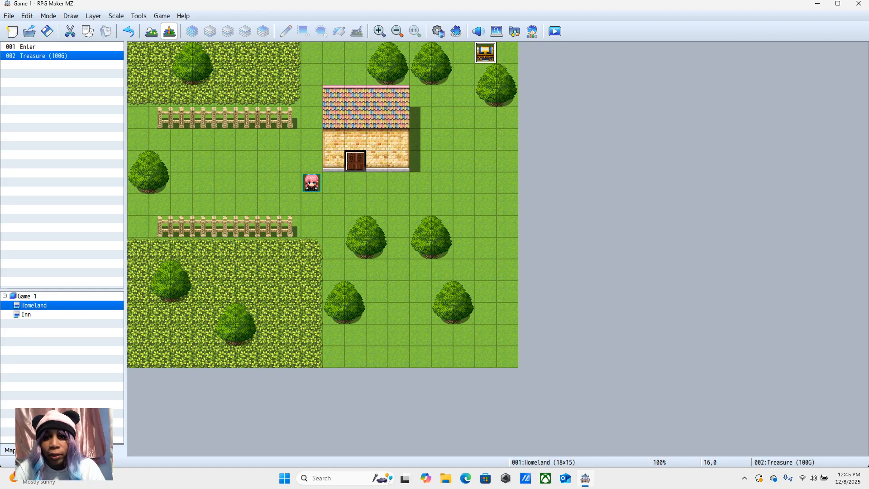
pyautogui.rightClick(485, 53)
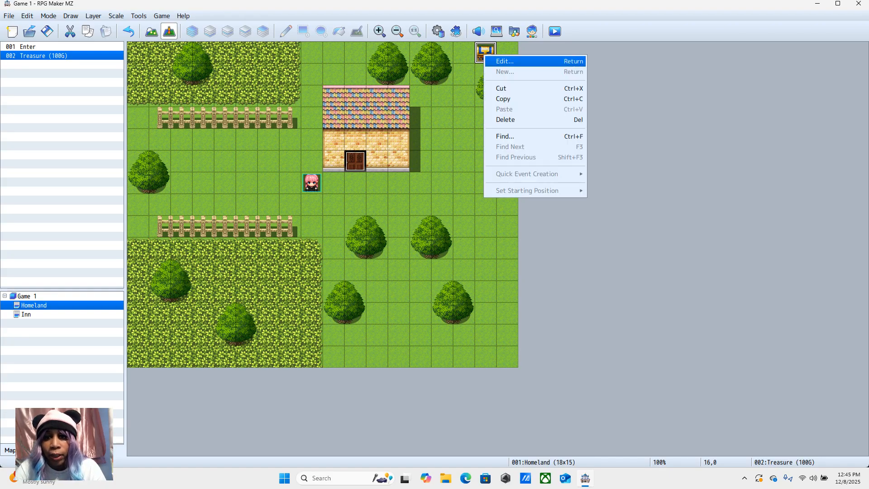
pyautogui.click(496, 61)
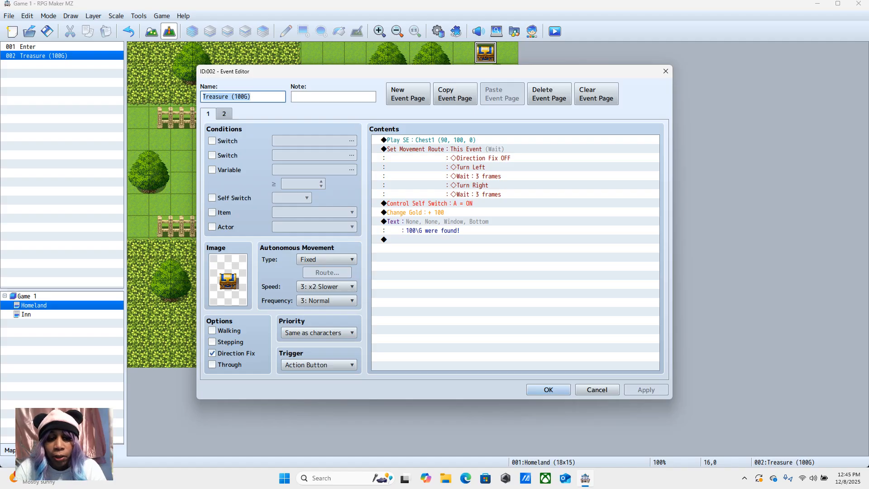
pyautogui.doubleClick(228, 280)
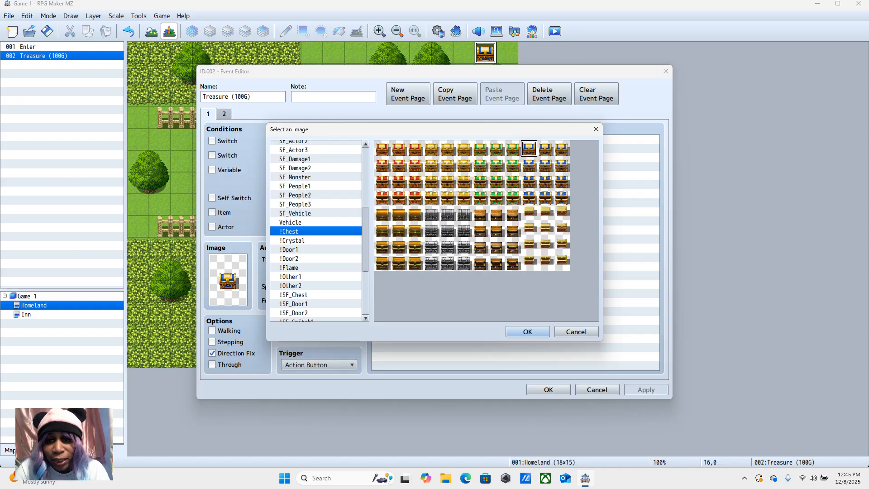
pyautogui.click(543, 152)
pyautogui.click(565, 150)
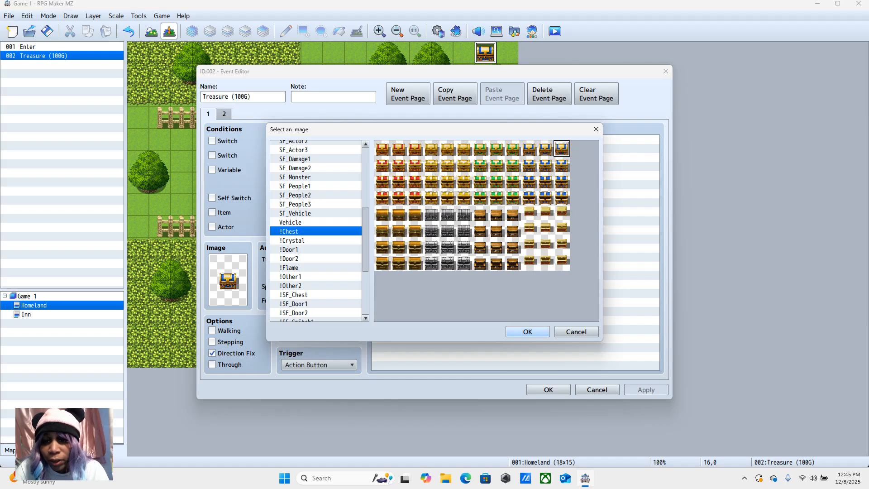
pyautogui.click(528, 331)
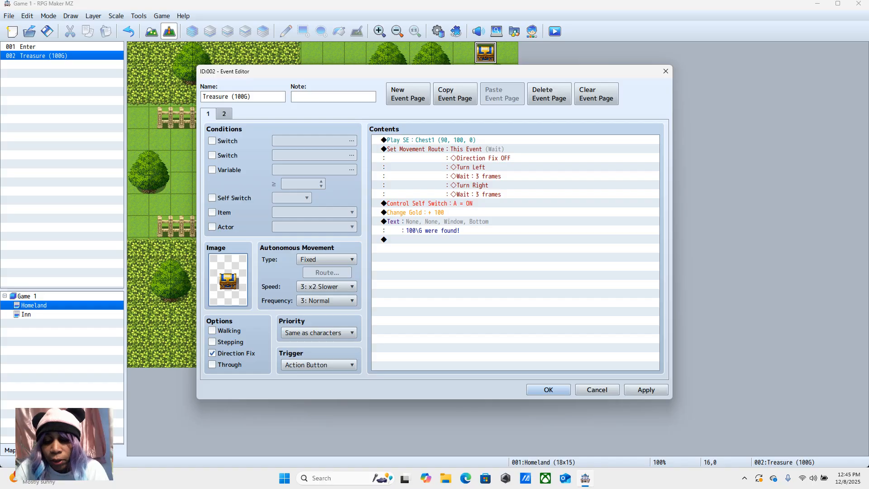
pyautogui.click(549, 389)
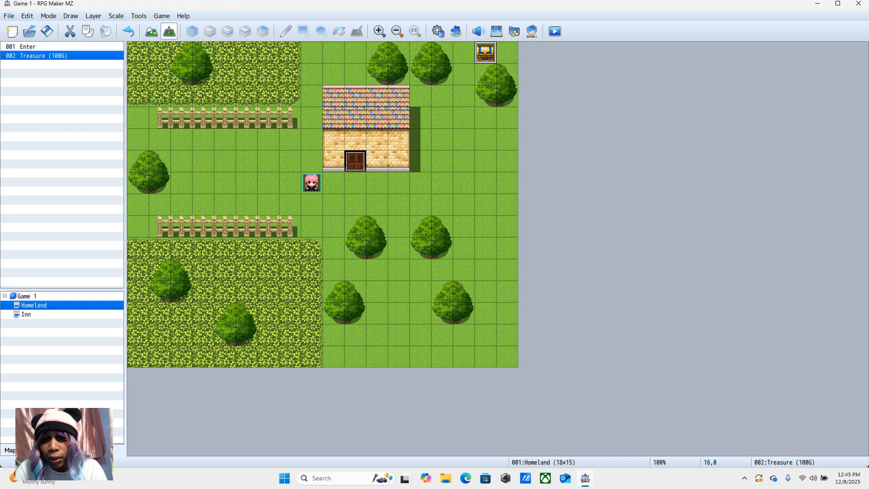
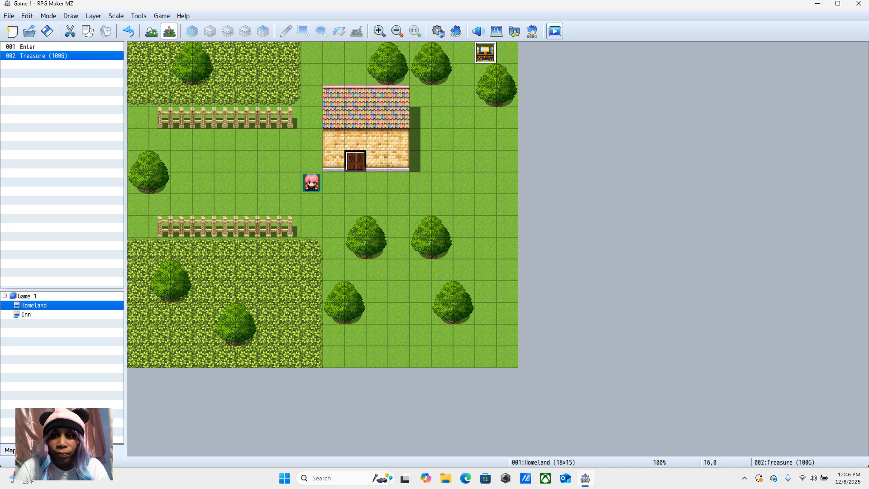
# Step: Playtest a new game in a maximized window, walk the character to the treasure chest, open it and dismiss its message
pyautogui.click(555, 31)
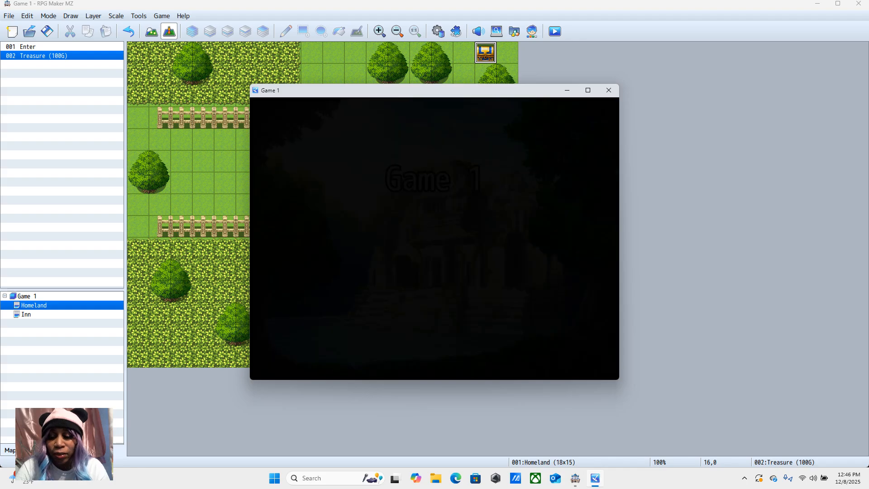
pyautogui.press('Return')
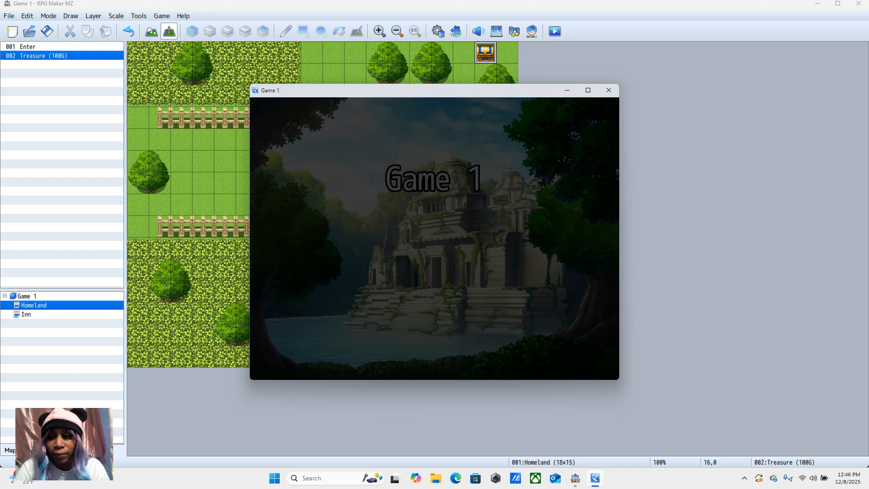
pyautogui.click(588, 90)
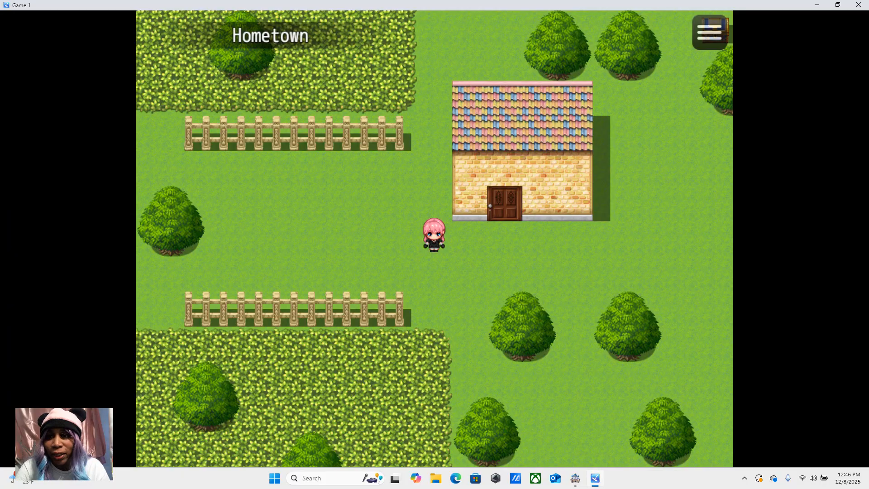
pyautogui.click(645, 134)
pyautogui.click(679, 29)
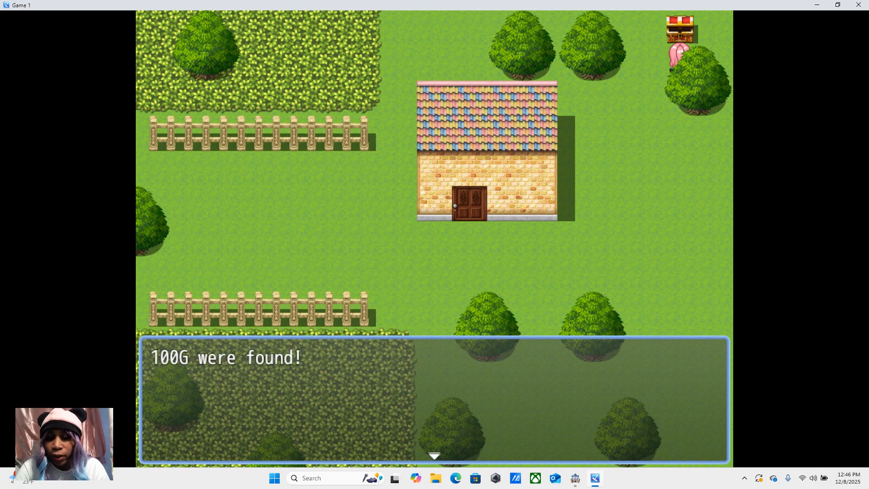
pyautogui.click(621, 237)
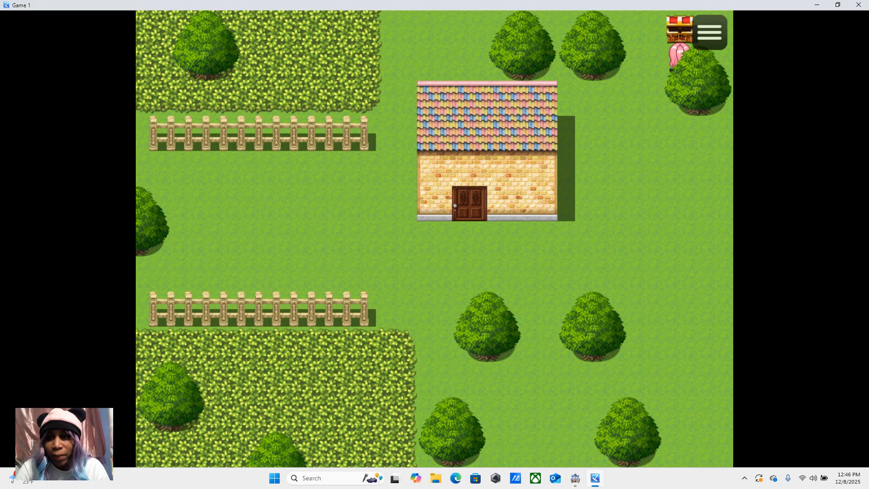
# Step: Walk the character back to the open grass in front of the house, restore the game window's size and end the playtest
pyautogui.click(644, 202)
pyautogui.click(543, 272)
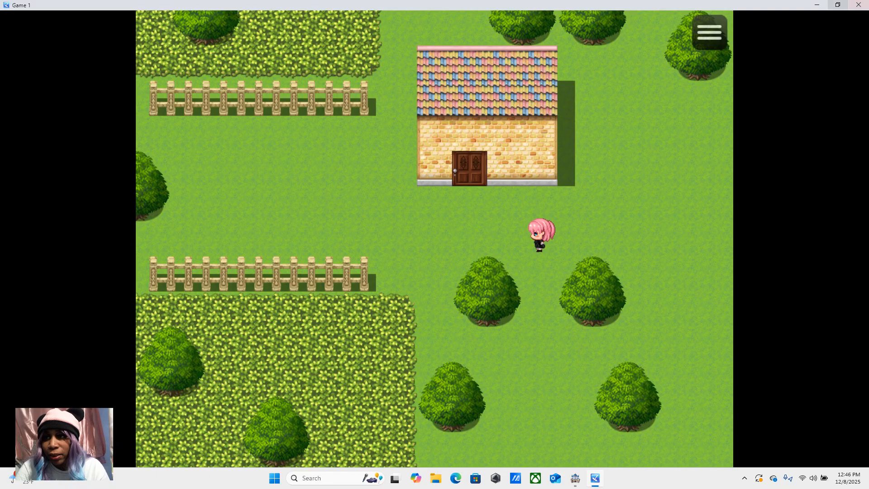
pyautogui.click(838, 4)
pyautogui.click(609, 90)
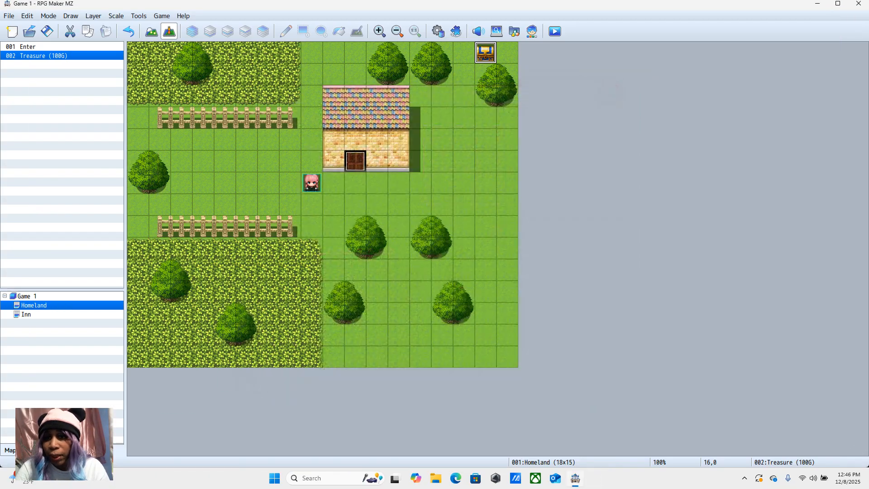
# Step: Delete the treasure event on the Homeland map and create a new event named Chest on the same tile
pyautogui.rightClick(478, 53)
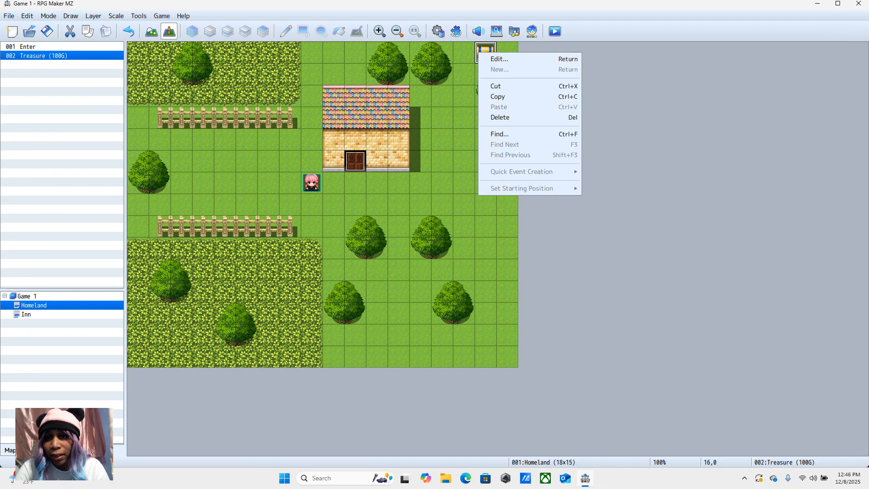
pyautogui.click(500, 117)
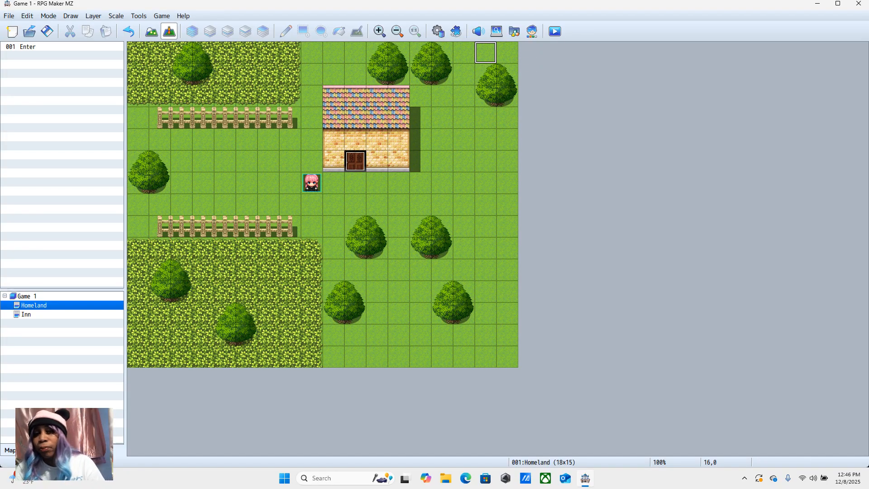
pyautogui.rightClick(485, 50)
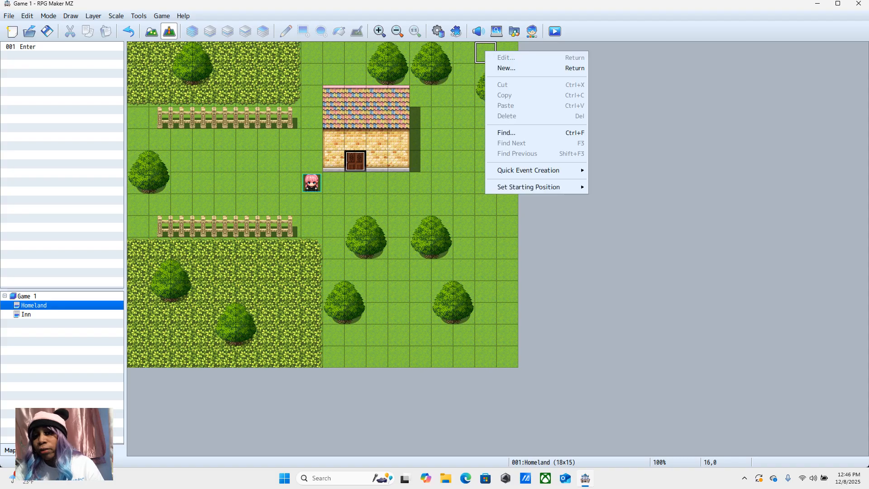
pyautogui.click(495, 69)
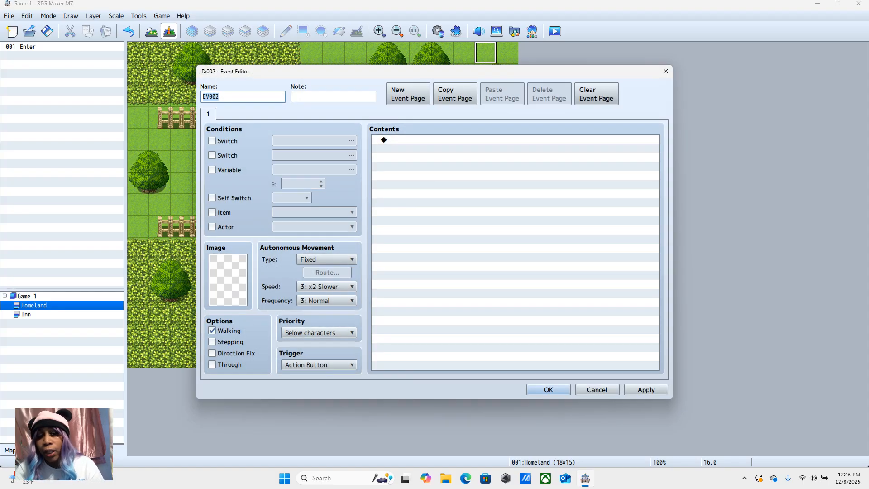
pyautogui.press('BackSpace')
pyautogui.write('Chest')
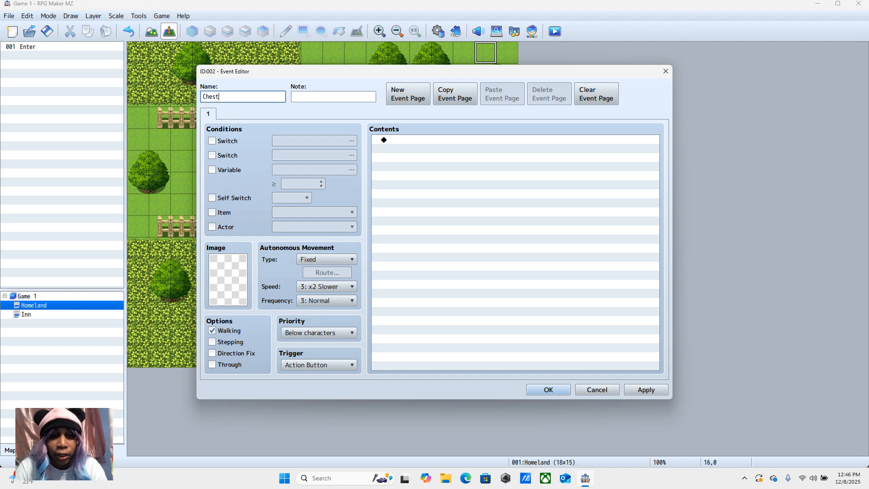
# Step: Set the Chest event's image to the first closed grey metal chest in the !Chest set
pyautogui.doubleClick(222, 268)
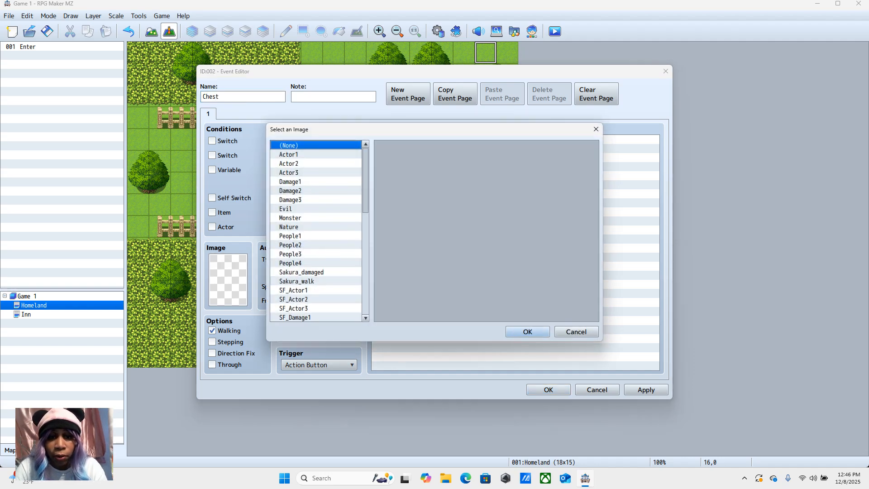
pyautogui.scroll(-10, 315, 231)
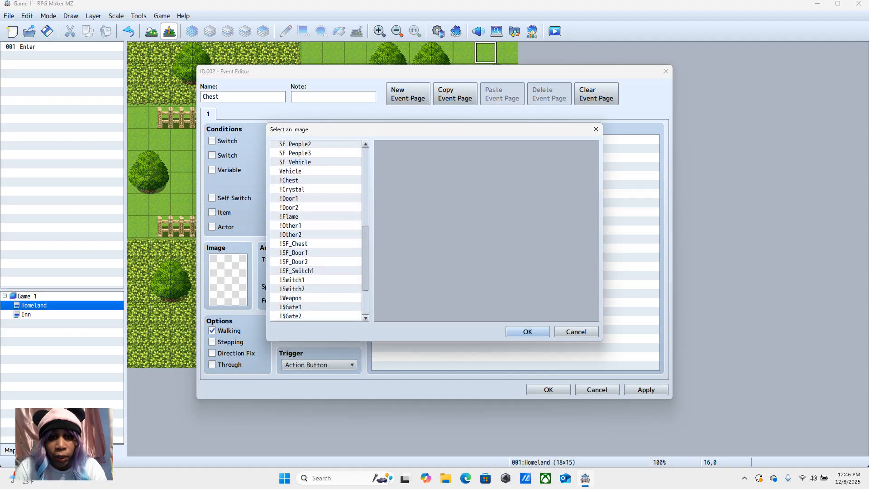
pyautogui.click(312, 180)
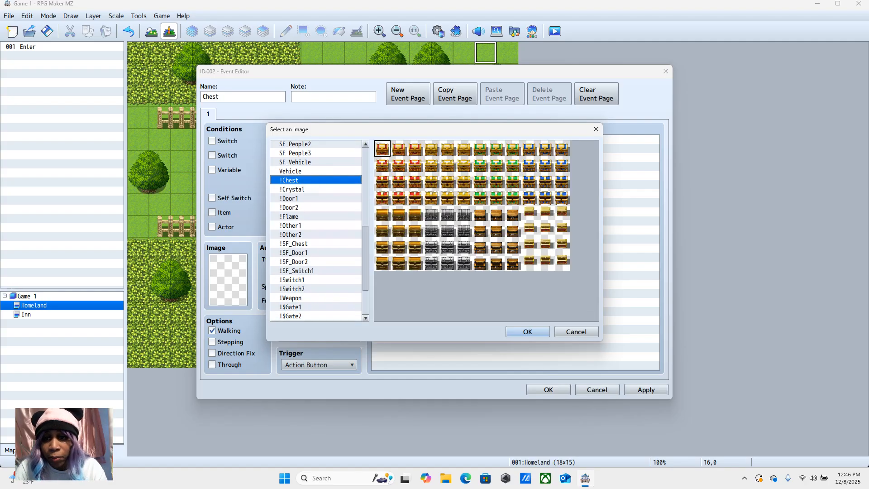
pyautogui.click(431, 214)
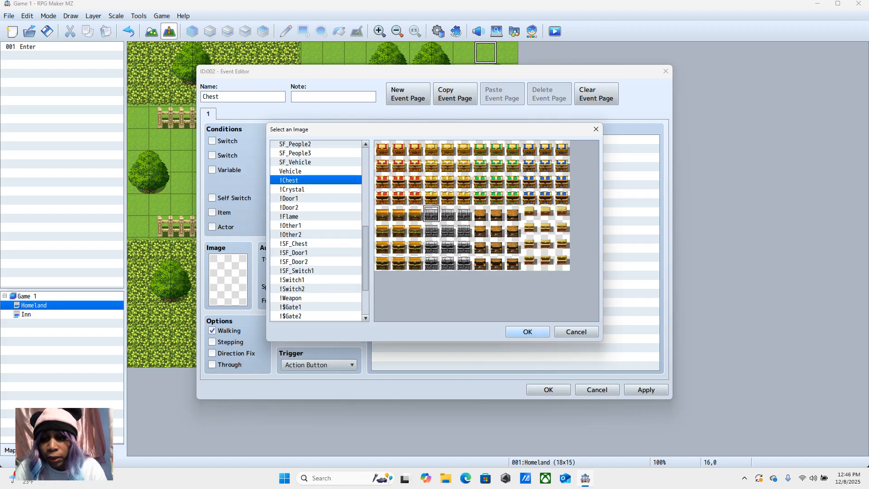
pyautogui.click(527, 332)
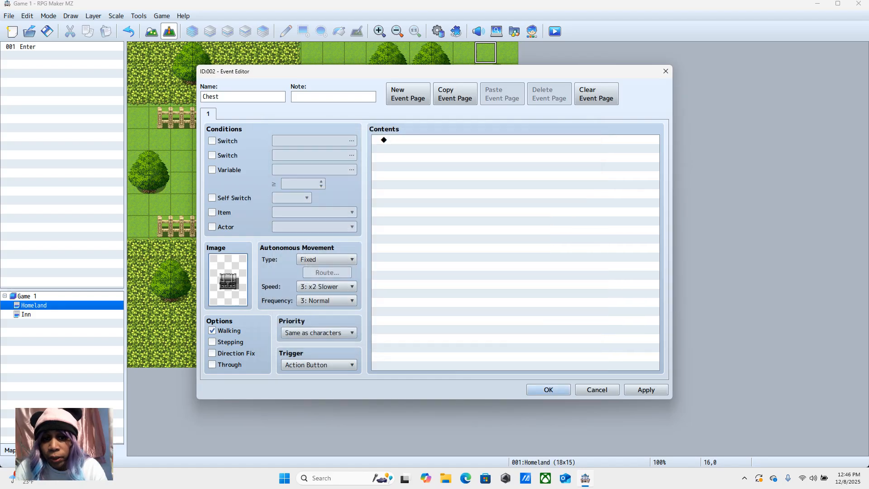
# Step: Add a Show Text command to the Chest event with the message "You found 100 gold coins!"
pyautogui.rightClick(420, 141)
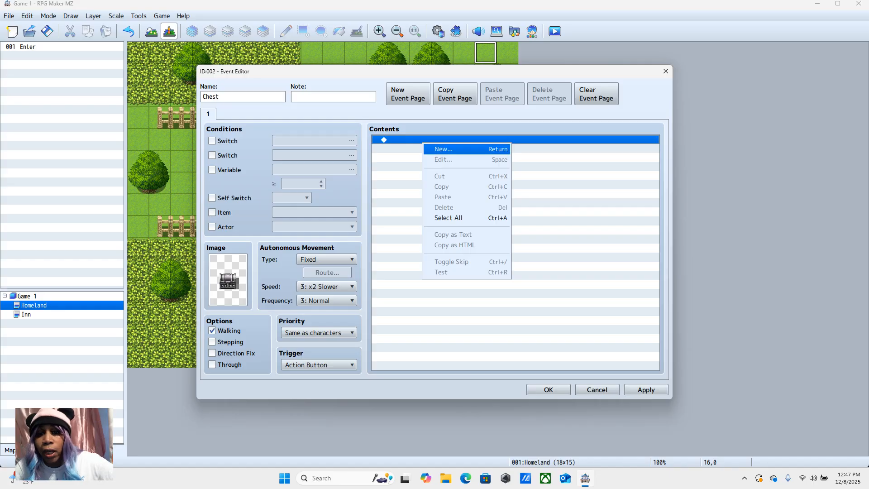
pyautogui.click(443, 149)
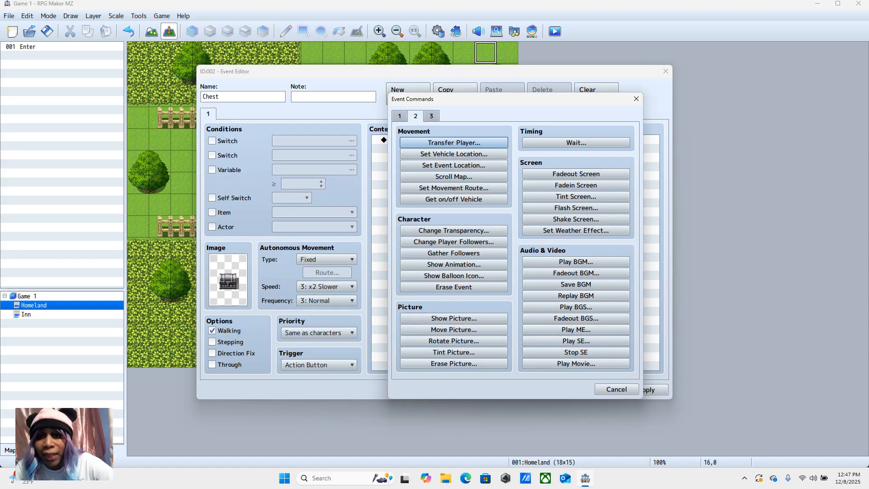
pyautogui.click(400, 116)
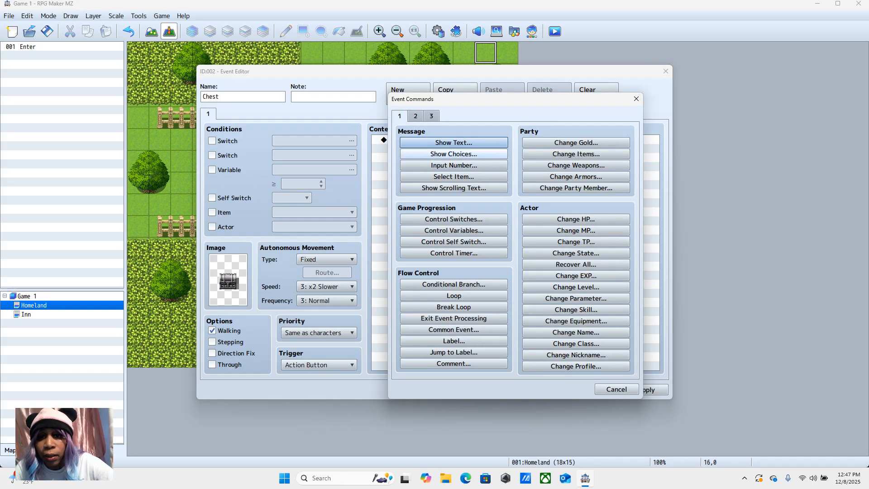
pyautogui.click(453, 143)
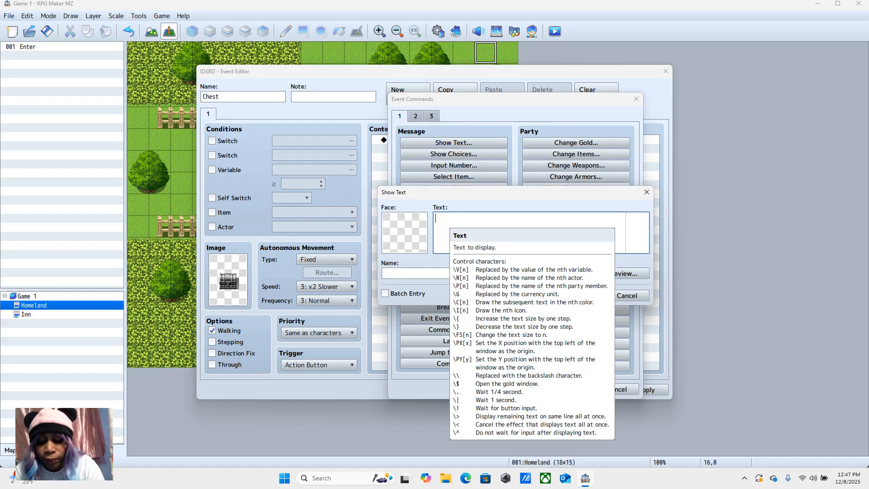
pyautogui.write('You found')
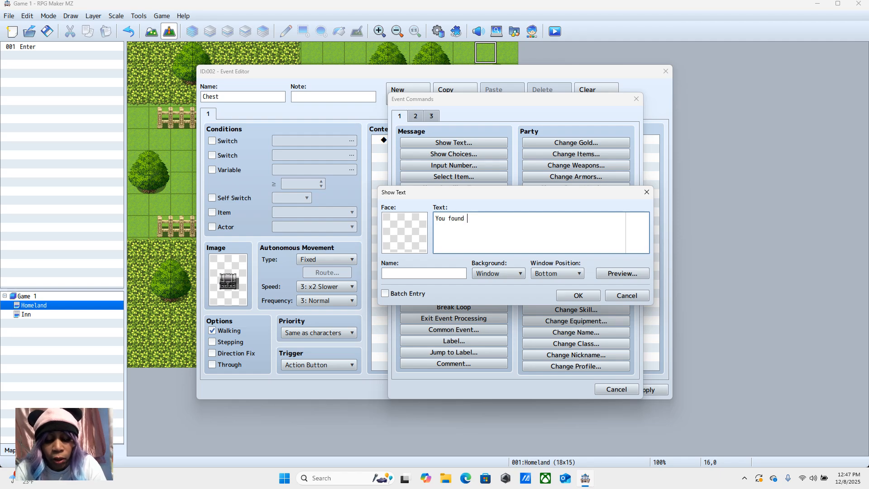
pyautogui.write(' 100n')
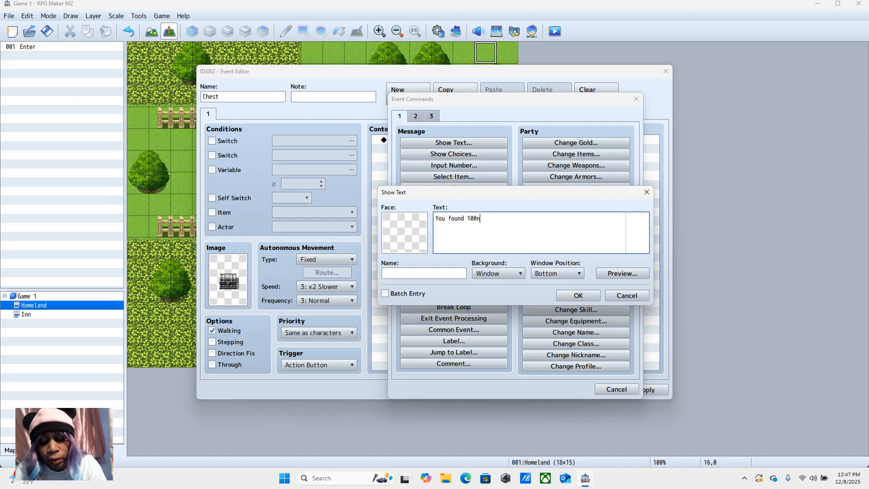
pyautogui.press('BackSpace')
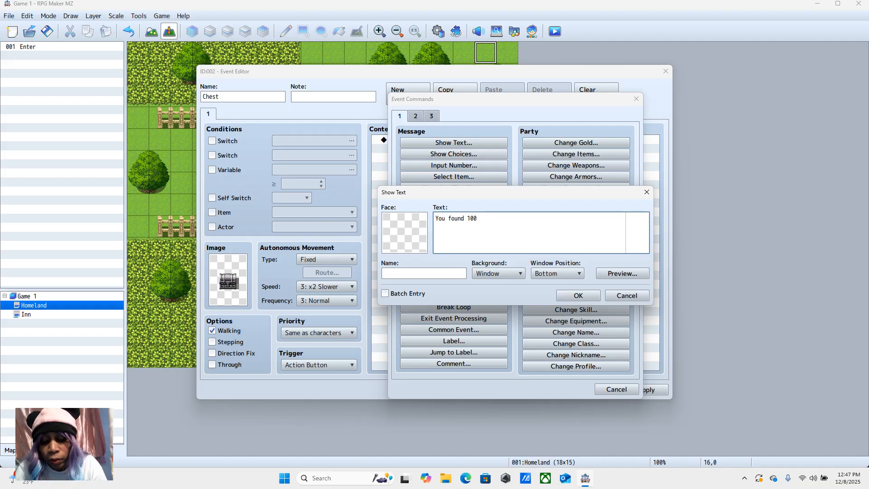
pyautogui.write('gold ')
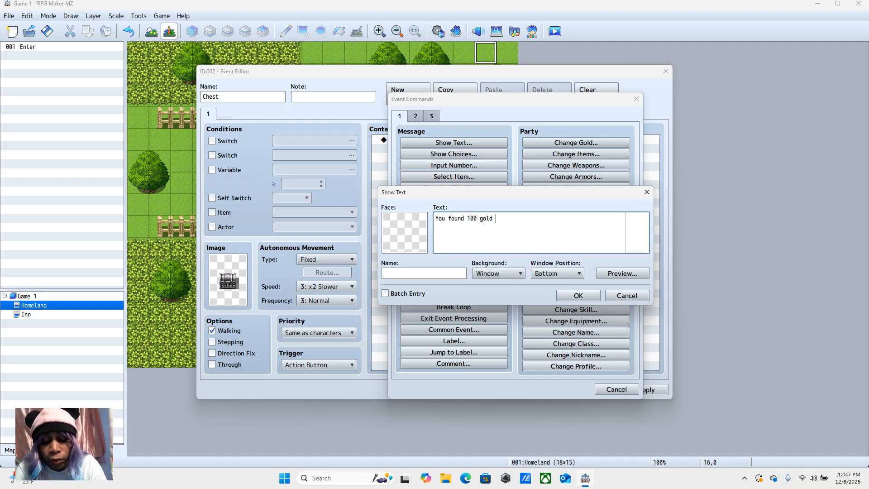
pyautogui.write('coins')
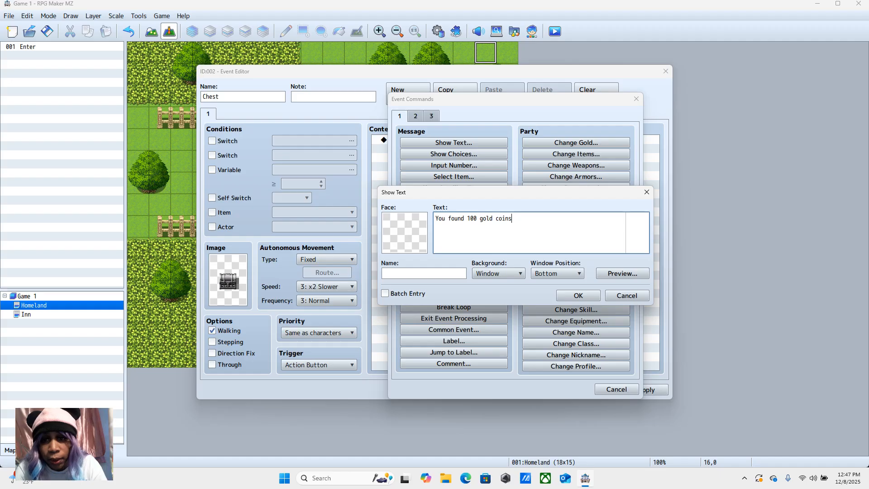
pyautogui.write('!')
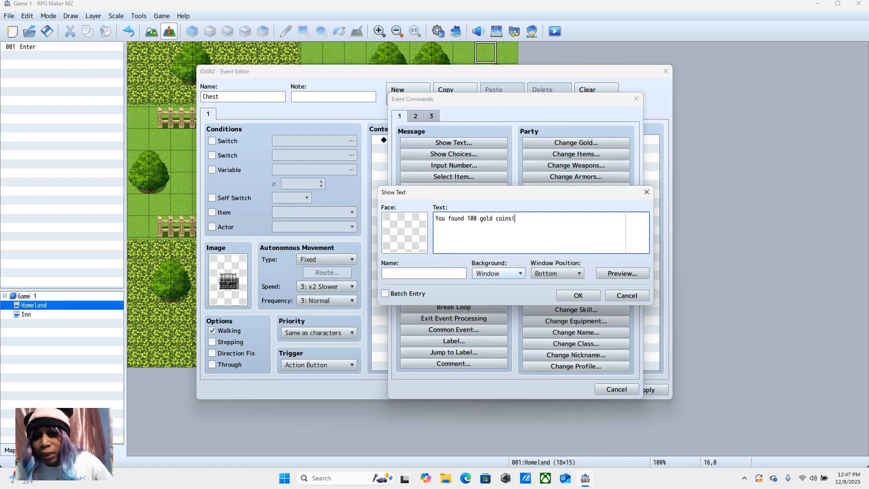
# Step: Set the message's window position to Top and its background to Dim, and save the Chest event
pyautogui.click(571, 273)
pyautogui.click(557, 284)
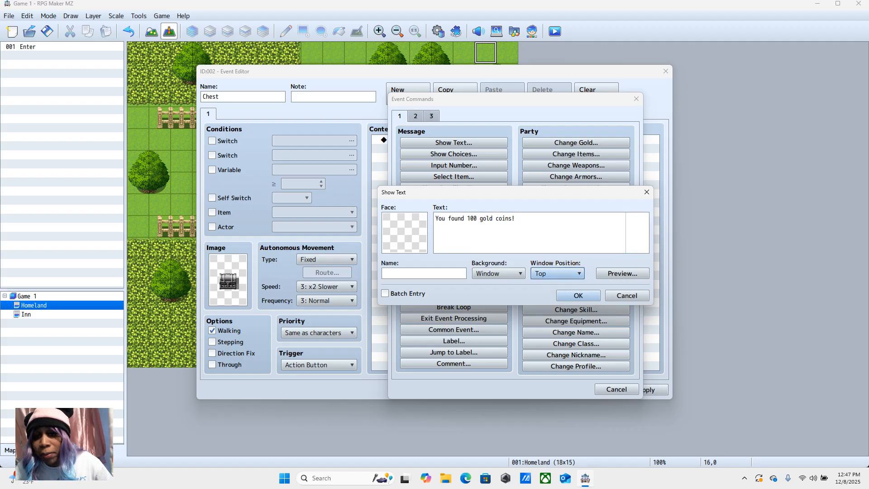
pyautogui.click(498, 273)
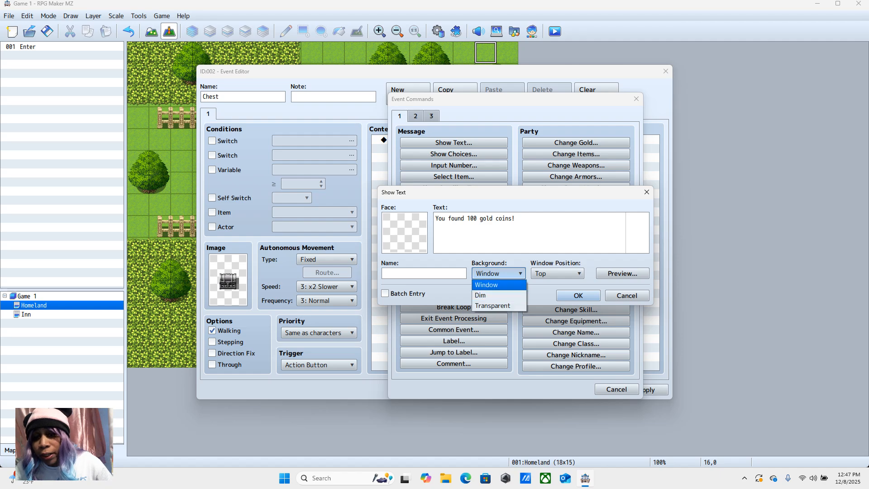
pyautogui.click(487, 295)
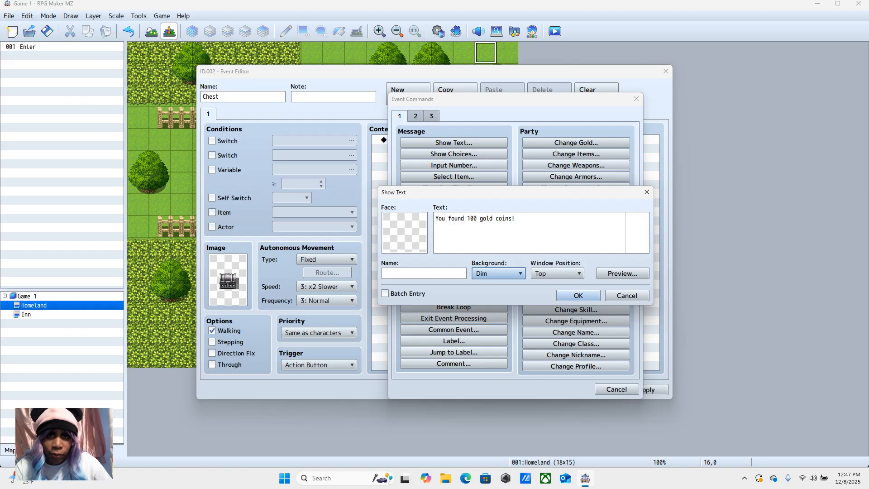
pyautogui.click(577, 295)
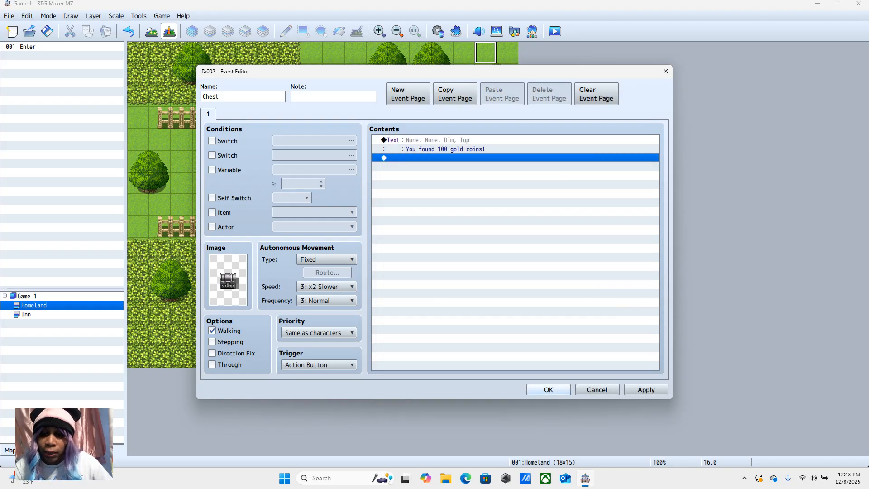
pyautogui.click(548, 390)
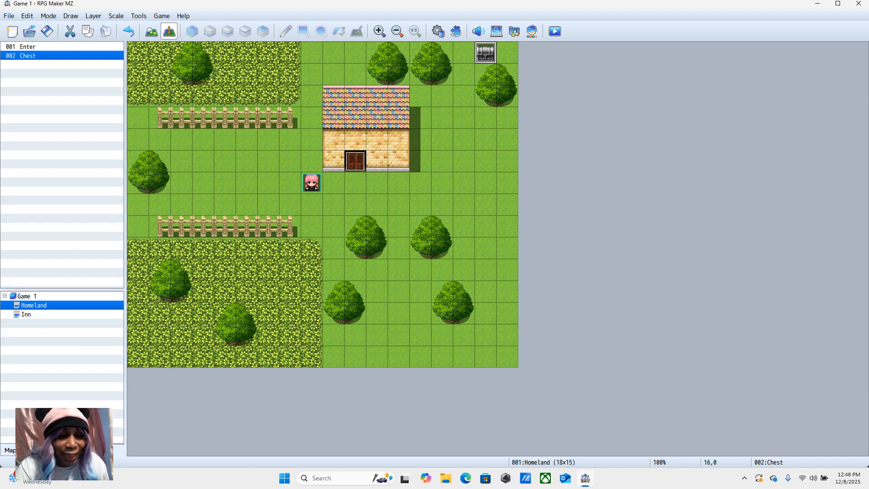
# Step: Set the window position of the Inn event's opening message on the Inn map to Top
pyautogui.click(48, 315)
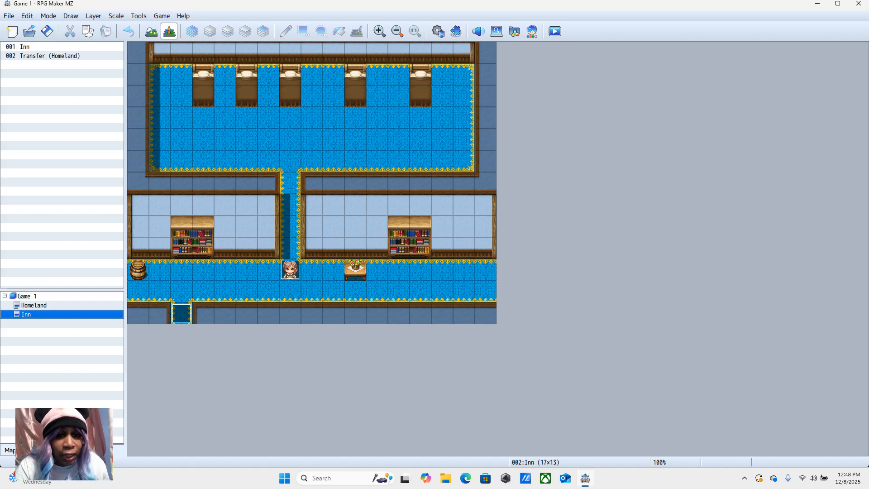
pyautogui.rightClick(290, 270)
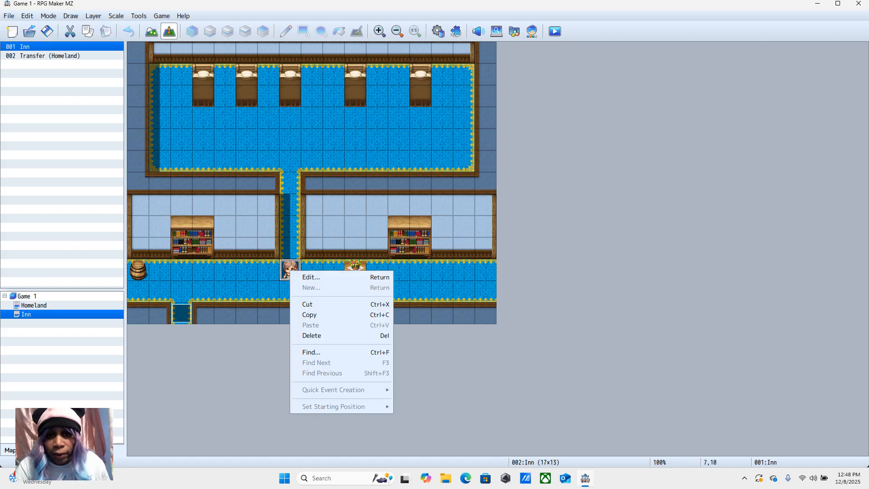
pyautogui.click(301, 276)
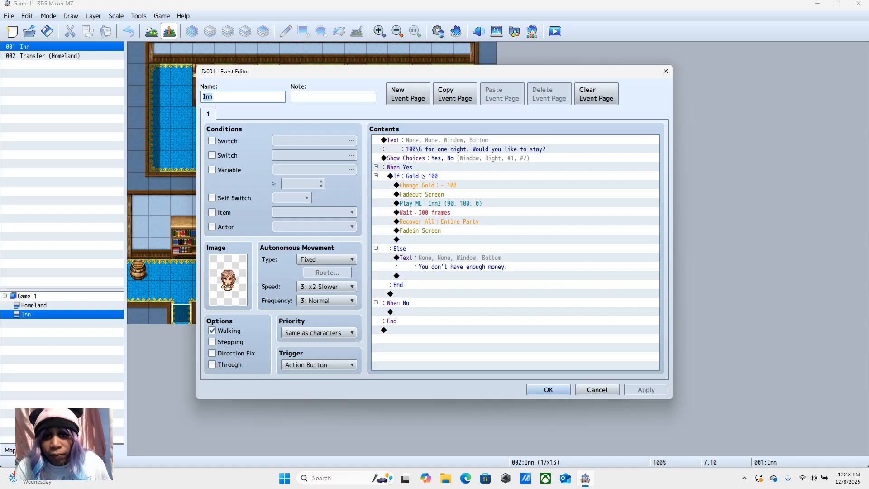
pyautogui.click(437, 139)
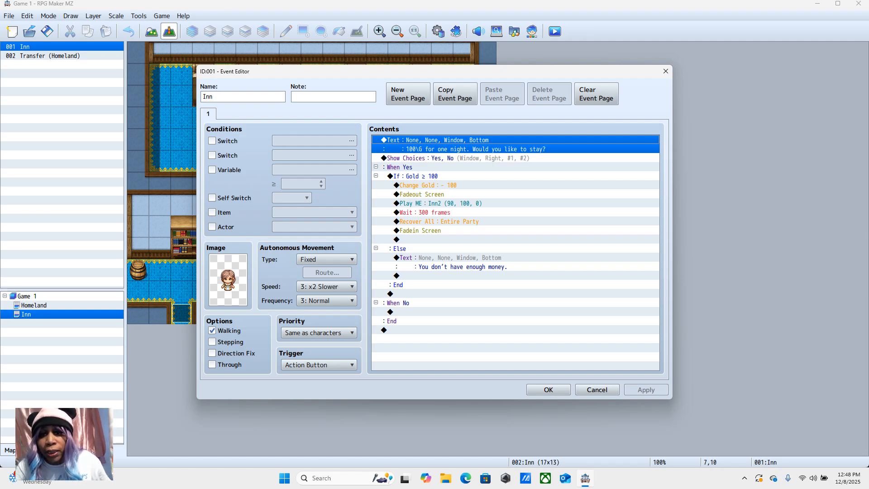
pyautogui.rightClick(446, 146)
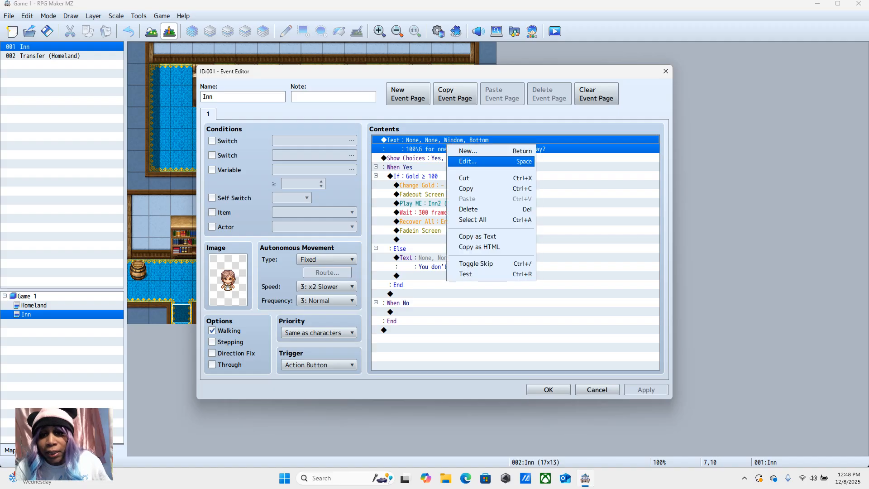
pyautogui.press('Return')
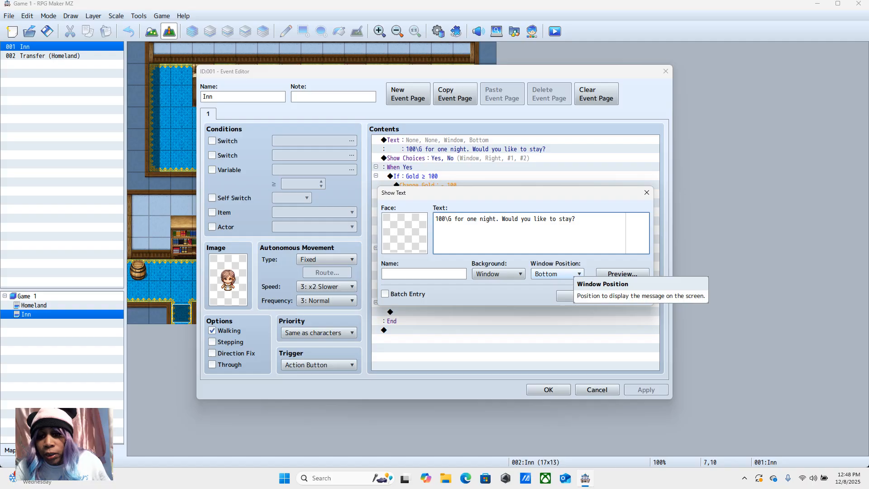
pyautogui.click(565, 272)
pyautogui.click(538, 285)
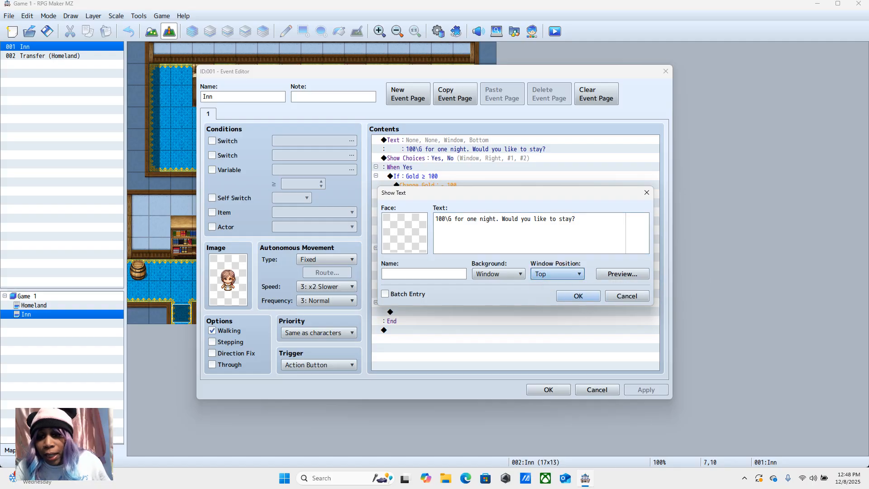
pyautogui.click(579, 295)
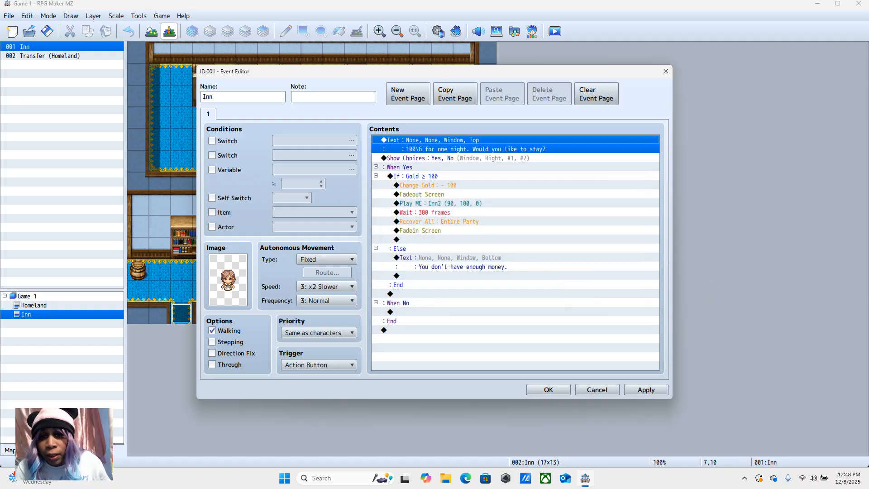
# Step: Inspect the settings of the Inn event's Yes/No Show Choices command without changing them
pyautogui.rightClick(433, 158)
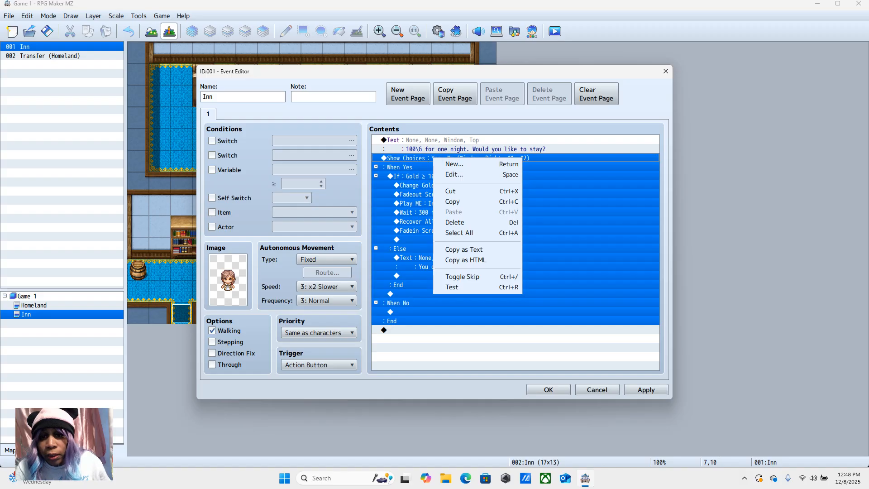
pyautogui.click(454, 175)
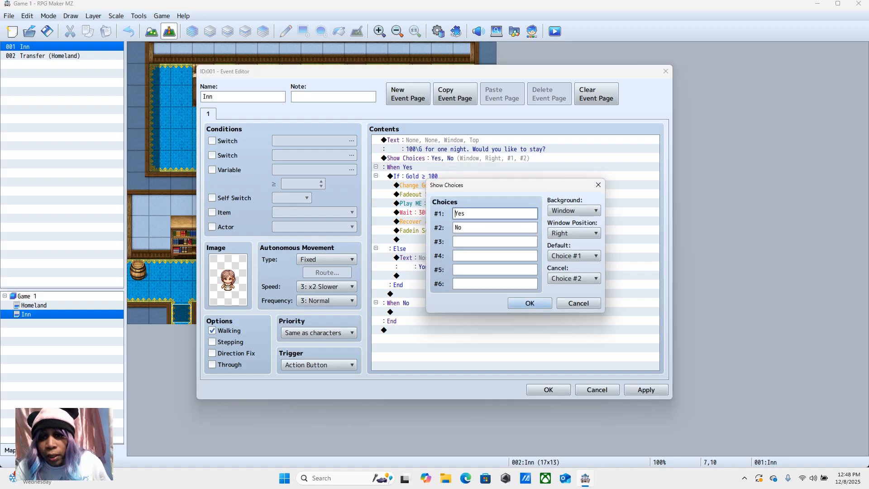
pyautogui.click(571, 303)
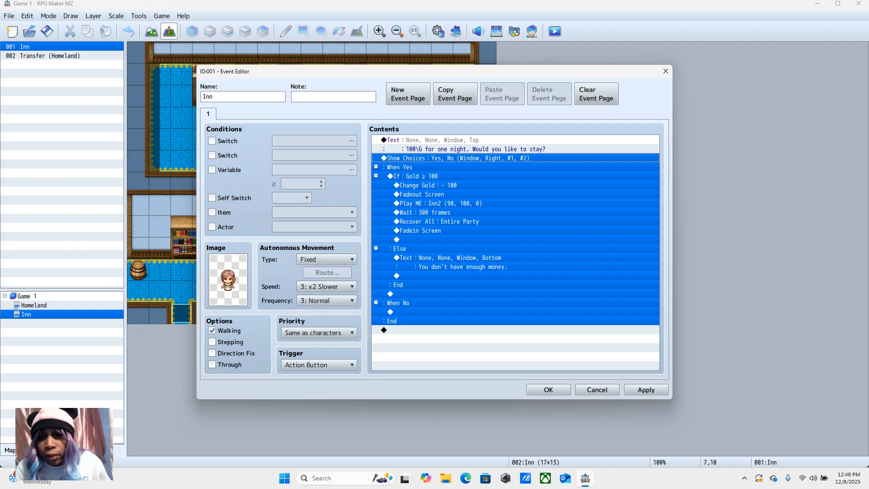
# Step: Save the Inn event's changes and save the project
pyautogui.click(449, 340)
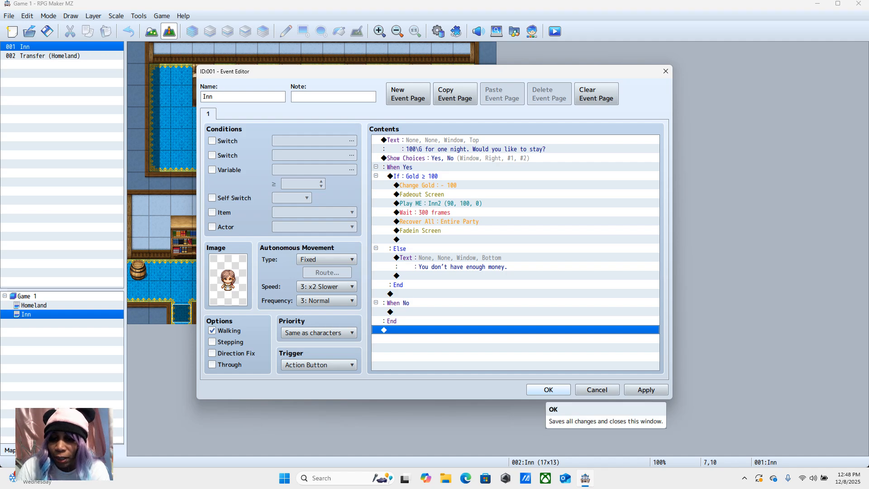
pyautogui.click(548, 390)
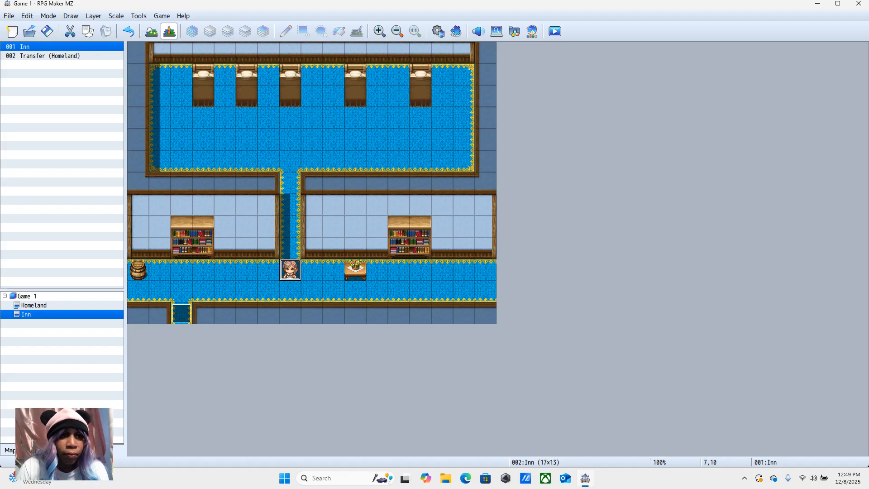
pyautogui.click(47, 31)
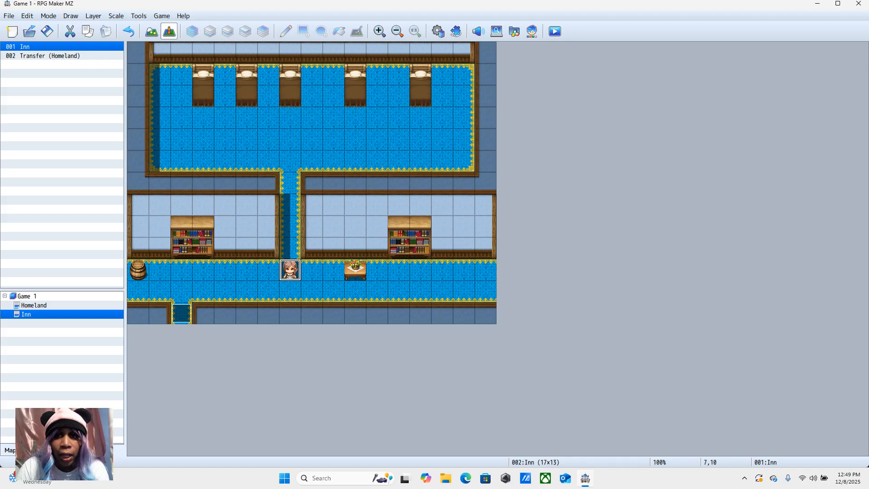
# Step: Playtest a new game, walk to the chest, trigger its message and dismiss it
pyautogui.click(554, 31)
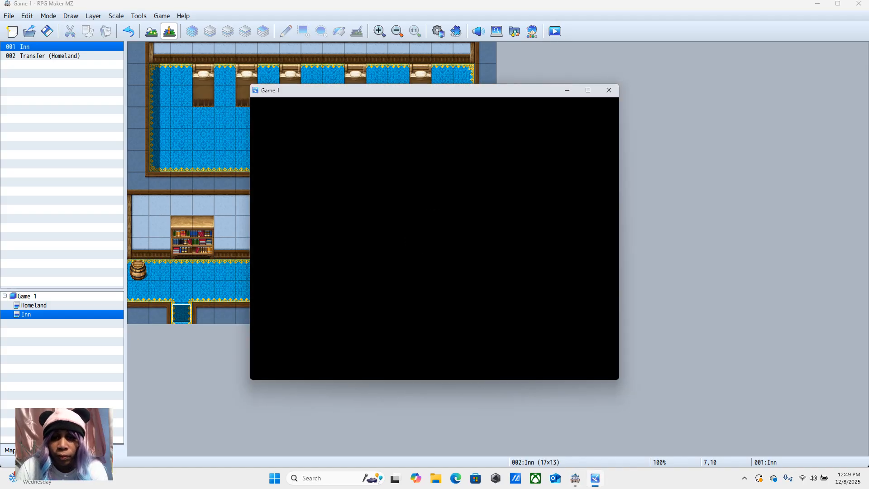
pyautogui.press('Up')
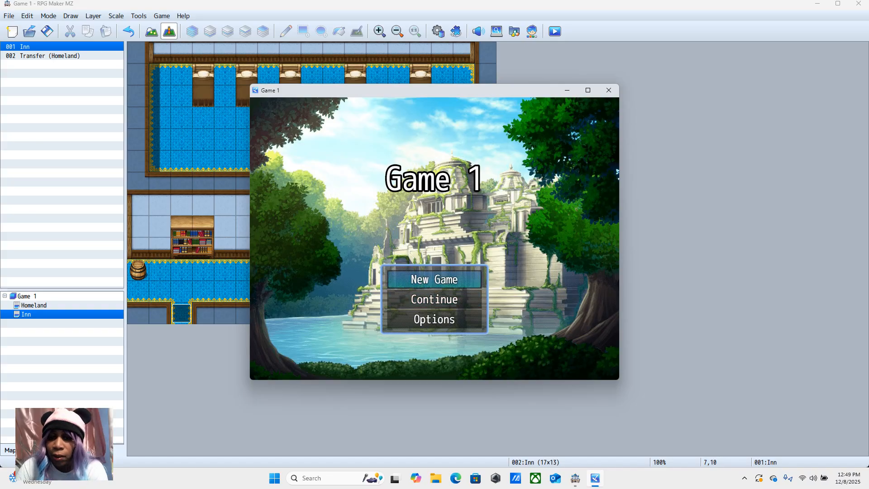
pyautogui.press('Return')
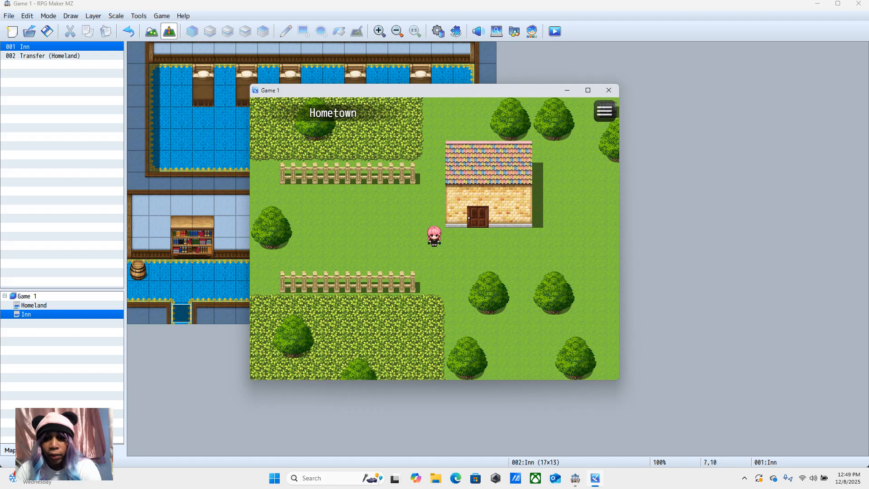
pyautogui.click(586, 195)
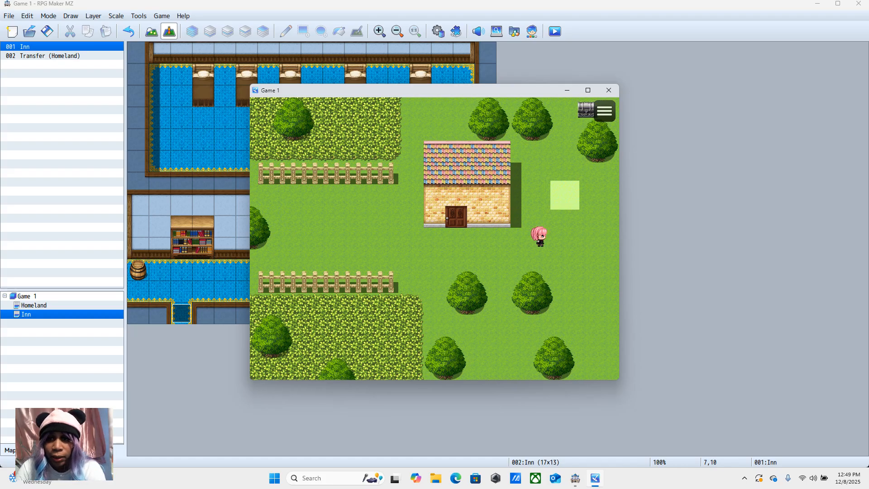
pyautogui.click(585, 110)
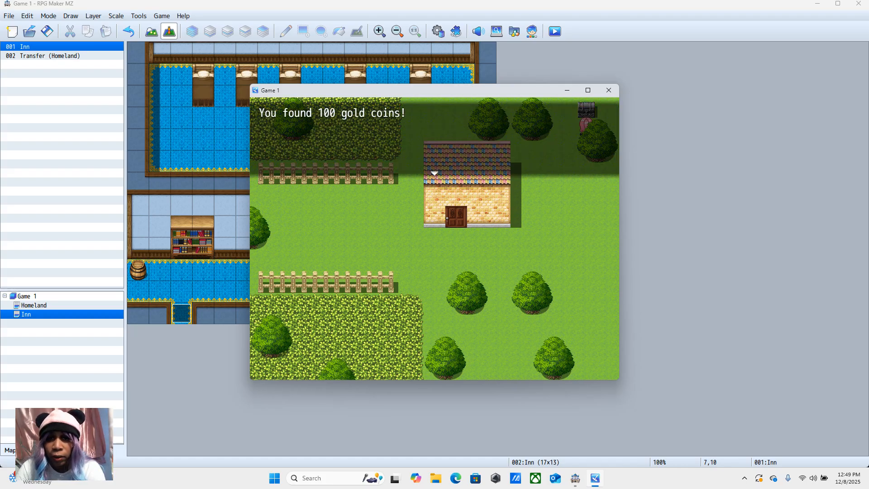
pyautogui.click(566, 198)
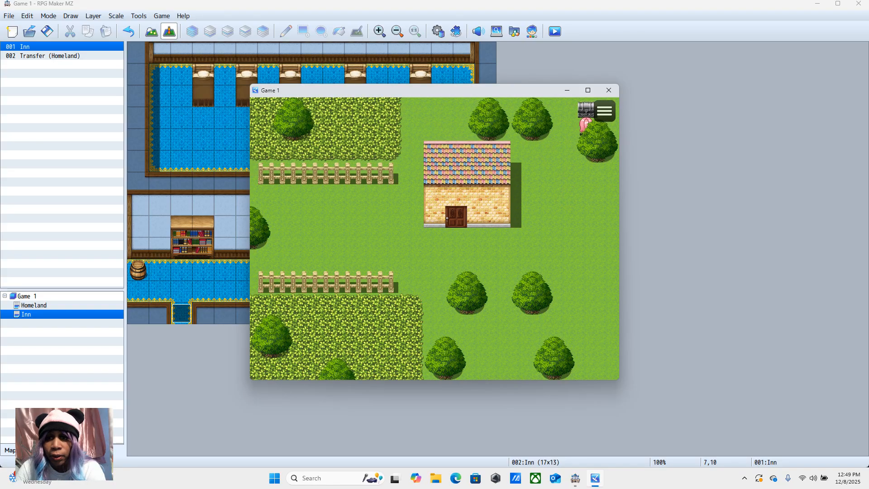
# Step: Trigger the chest repeatedly to test whether its message repeats, and end the playtest
pyautogui.click(586, 110)
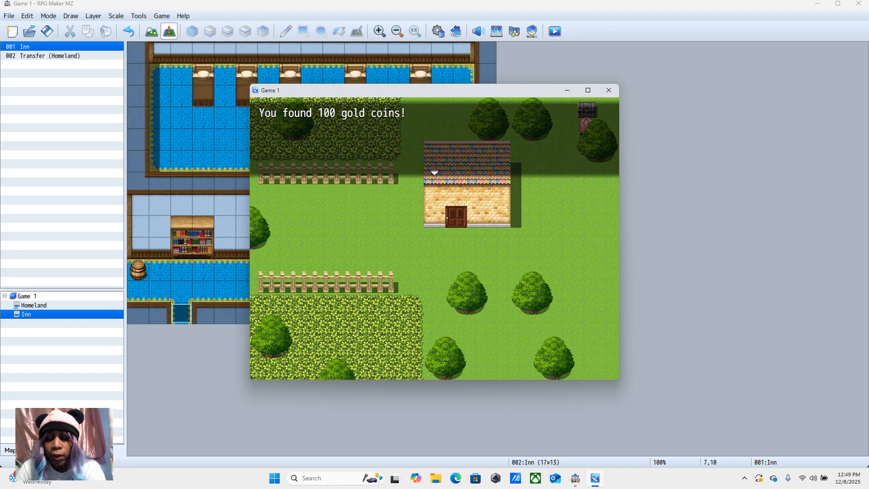
pyautogui.click(586, 110)
pyautogui.click(585, 110)
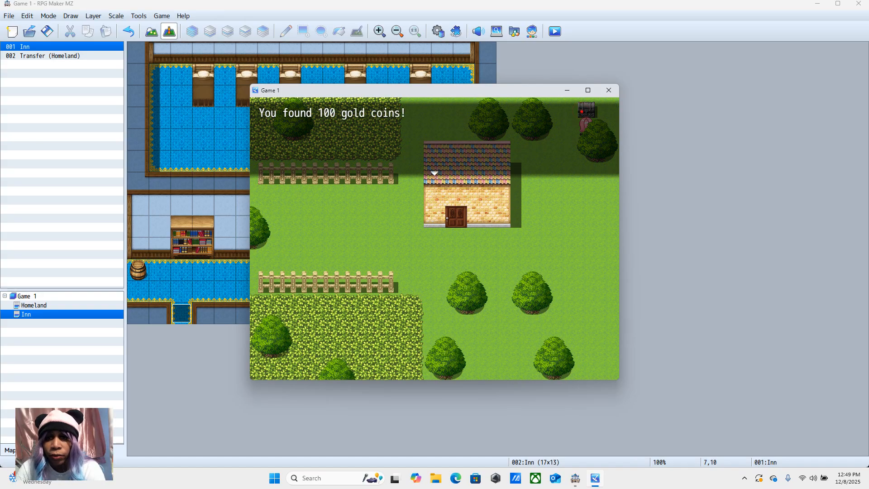
pyautogui.click(585, 110)
pyautogui.click(608, 90)
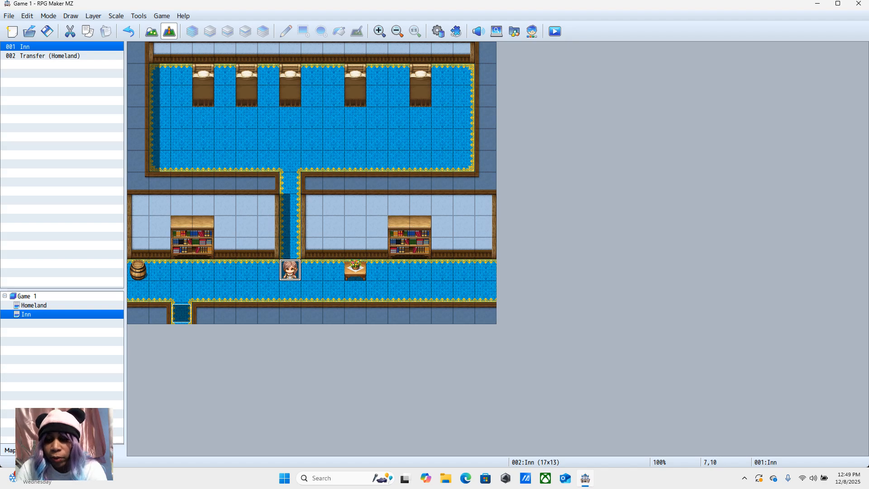
# Step: Open the Chest event on the Homeland map for editing
pyautogui.moveTo(585, 478)
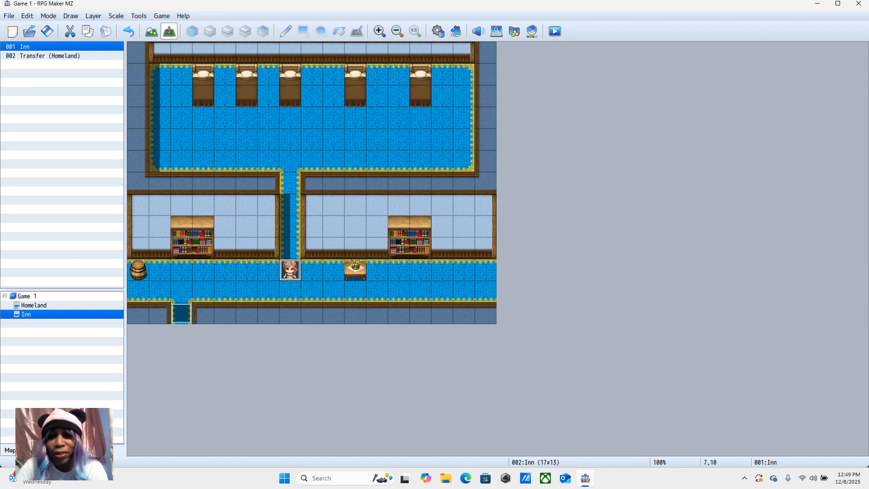
pyautogui.click(34, 305)
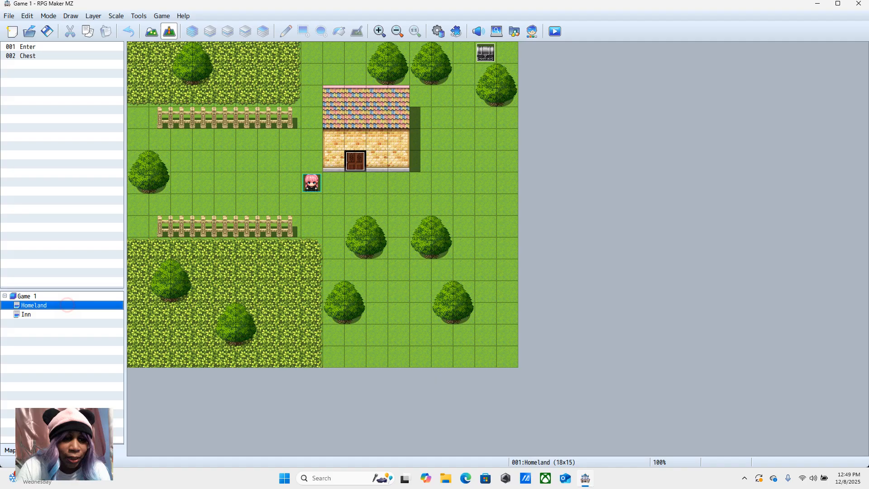
pyautogui.rightClick(486, 52)
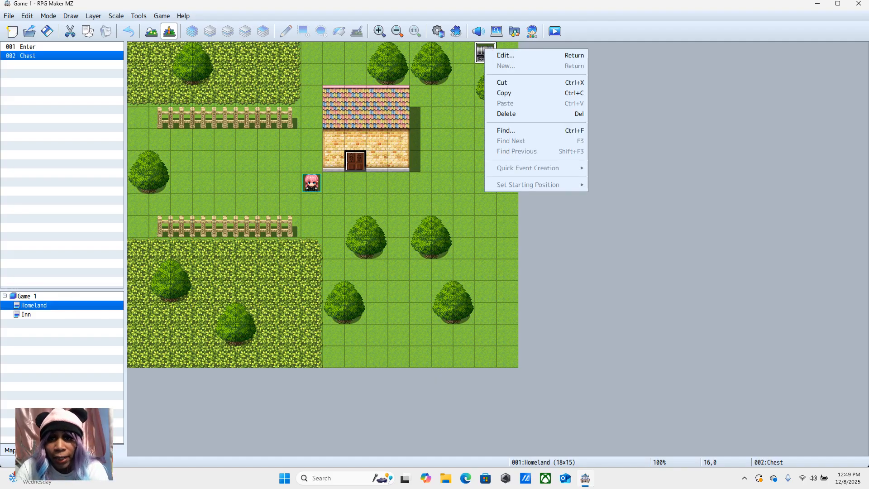
pyautogui.click(500, 55)
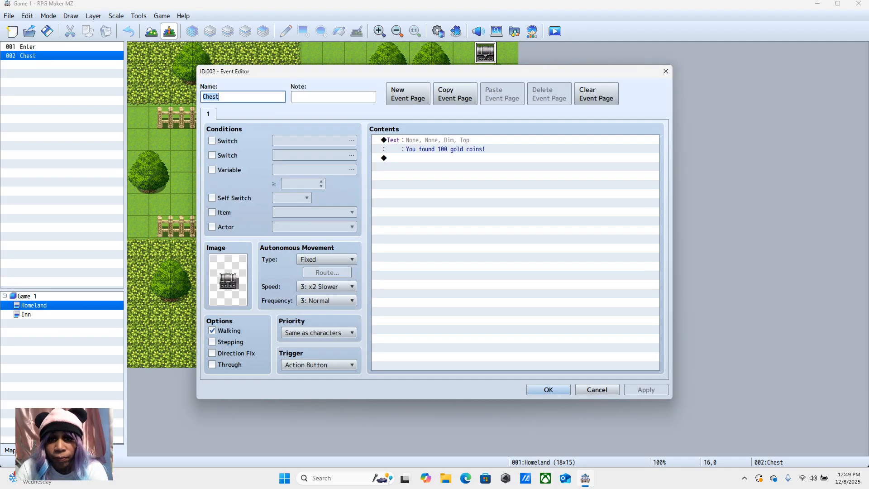
pyautogui.click(393, 158)
pyautogui.rightClick(393, 158)
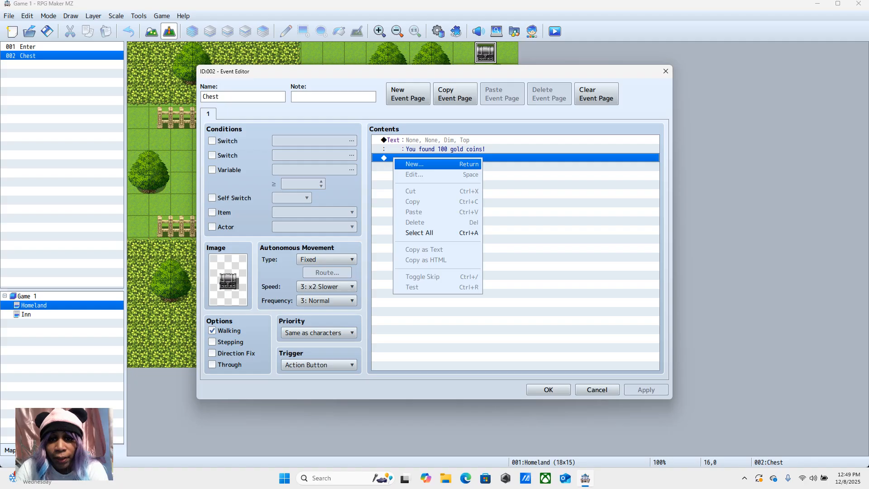
pyautogui.click(415, 165)
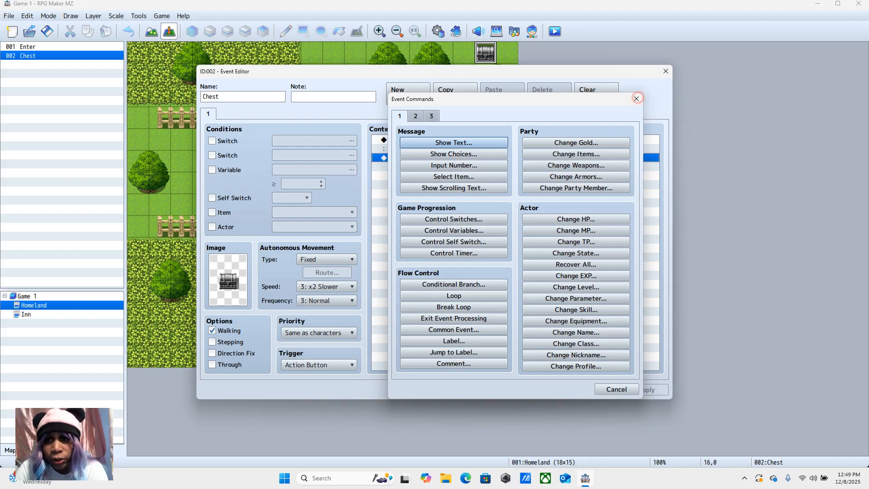
pyautogui.click(637, 98)
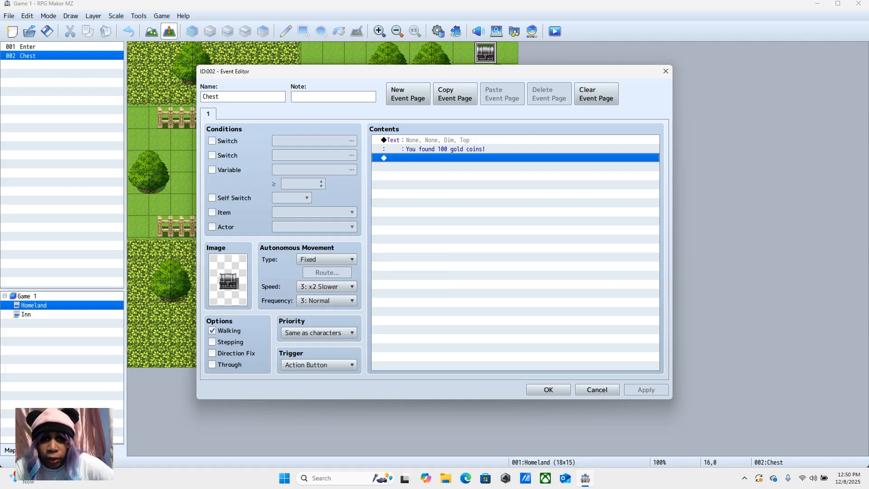
pyautogui.click(411, 138)
pyautogui.rightClick(422, 140)
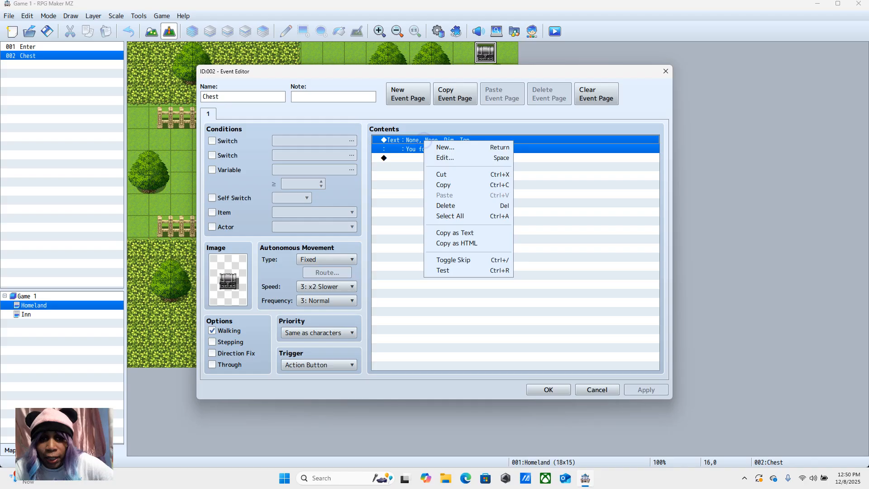
pyautogui.click(408, 142)
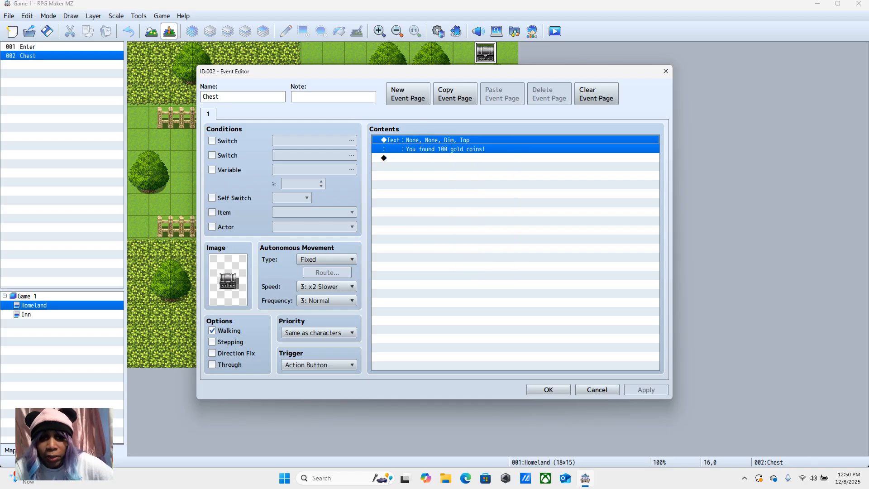
# Step: Start a Play SE command after the chest's message and preview the Absorb2 and Attack1 sounds
pyautogui.rightClick(382, 158)
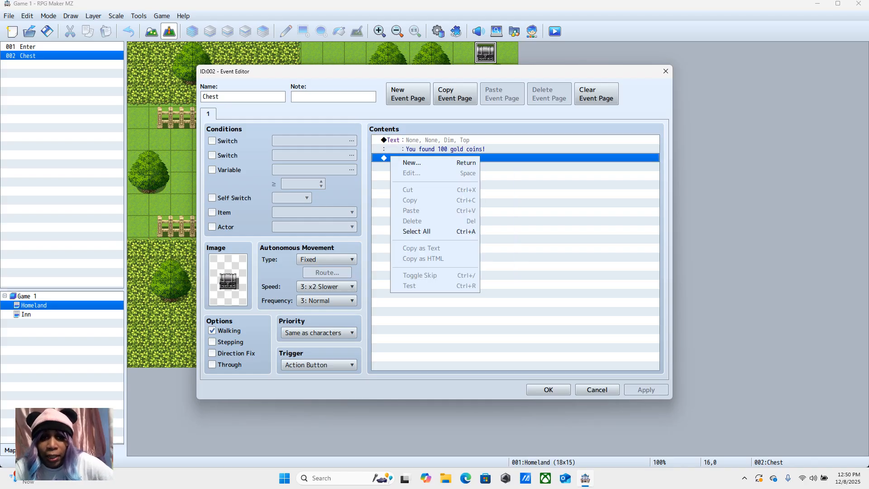
pyautogui.click(401, 163)
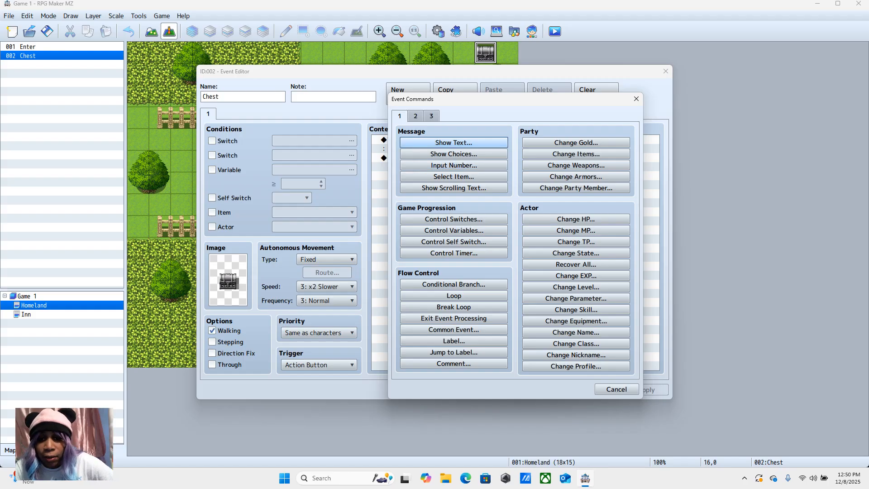
pyautogui.click(416, 116)
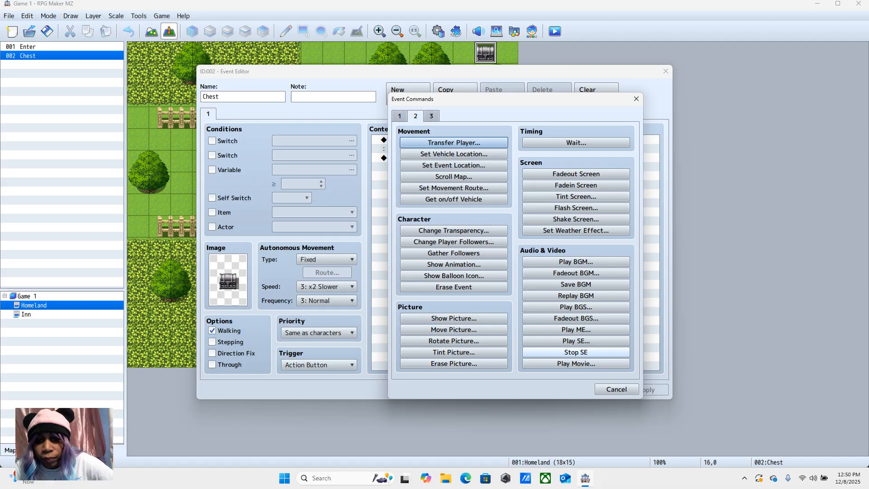
pyautogui.click(576, 341)
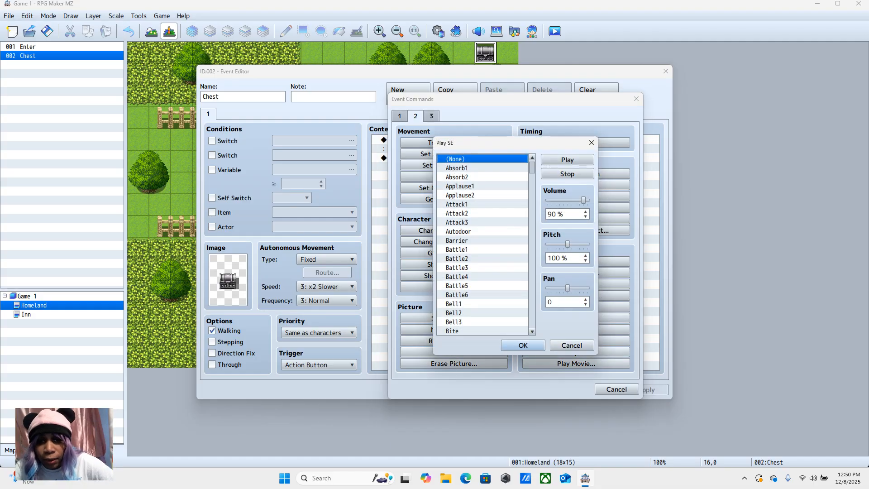
pyautogui.click(470, 177)
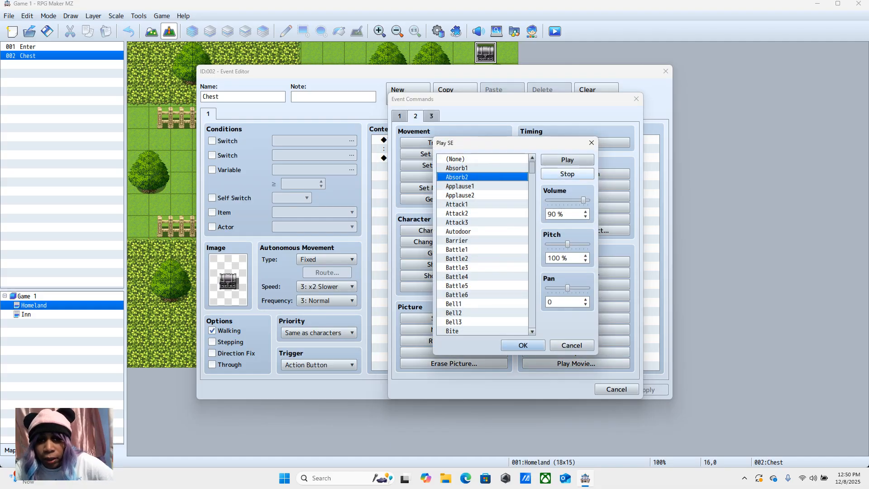
pyautogui.click(570, 160)
pyautogui.click(471, 204)
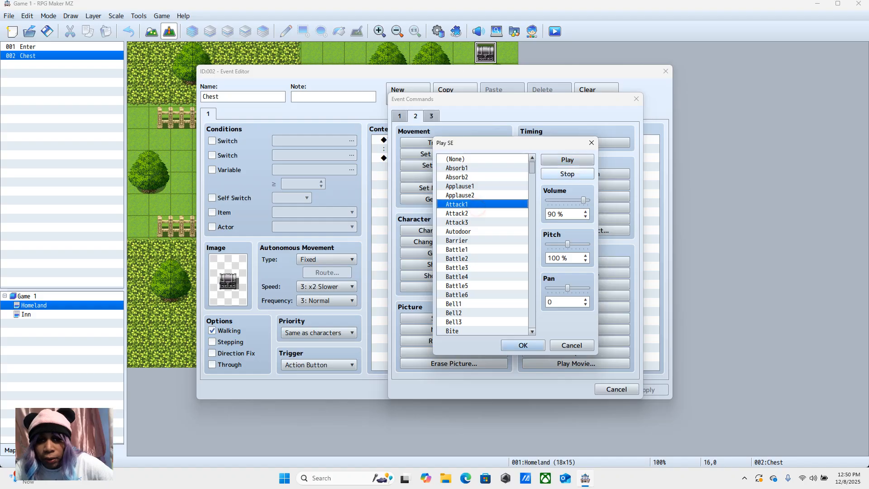
pyautogui.click(567, 160)
# Step: Preview the Chest1 sound and add it as the sound effect following the chest's message
pyautogui.scroll(-10, 482, 244)
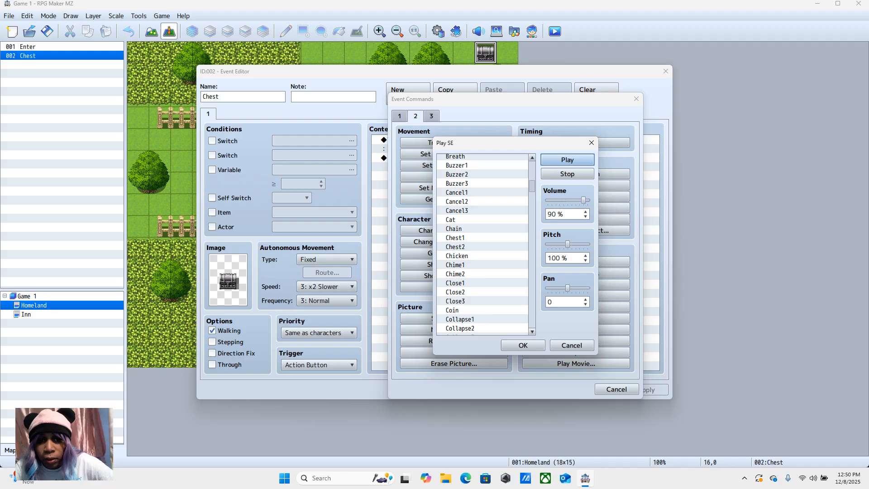
pyautogui.click(482, 246)
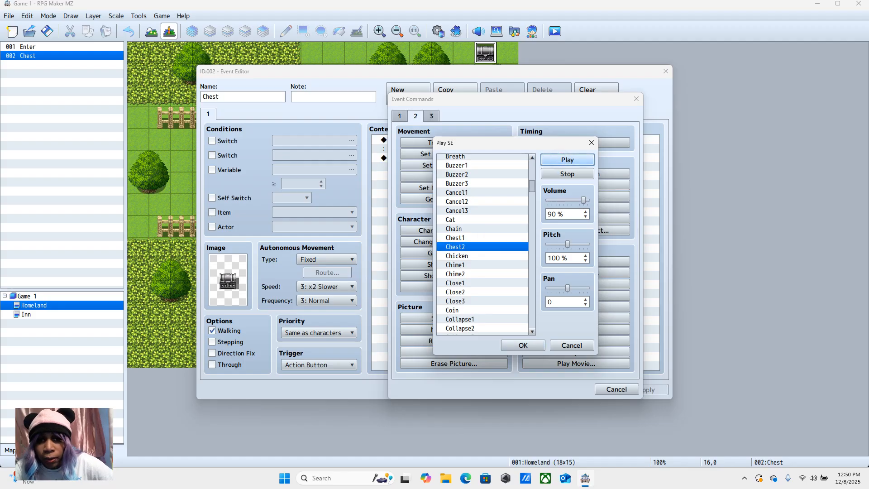
pyautogui.click(481, 237)
pyautogui.click(579, 158)
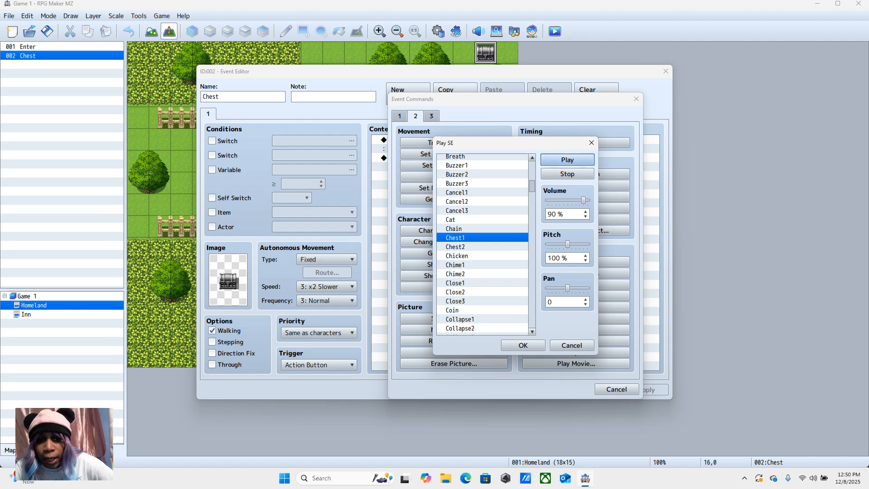
pyautogui.click(520, 345)
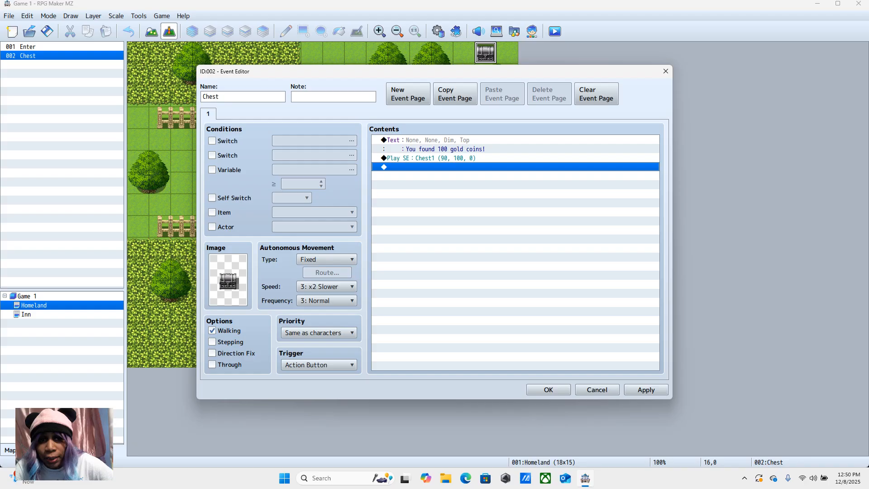
pyautogui.rightClick(409, 158)
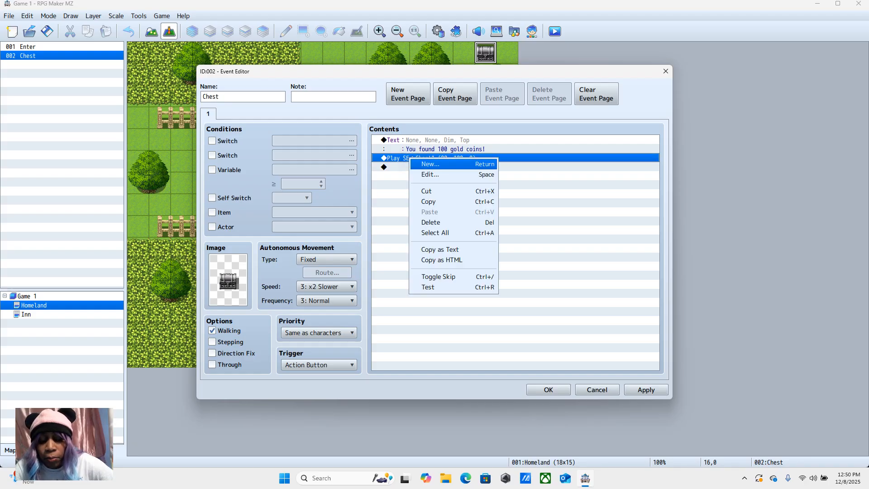
pyautogui.click(394, 168)
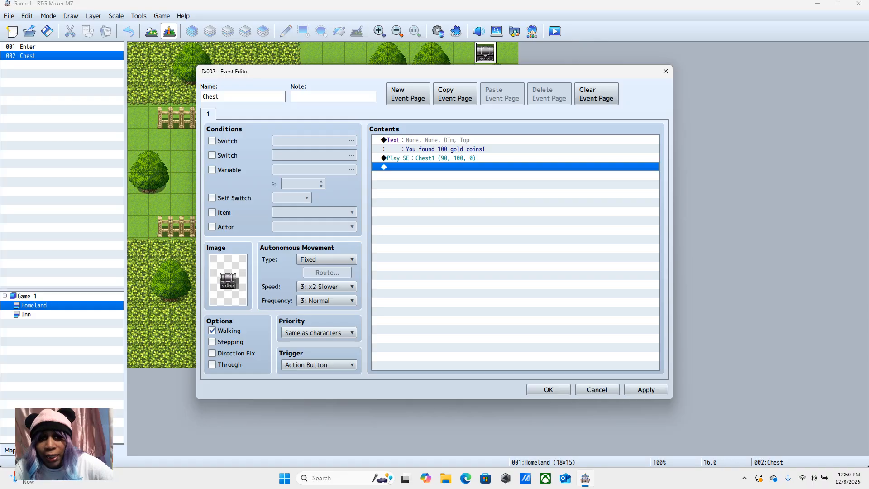
pyautogui.click(423, 142)
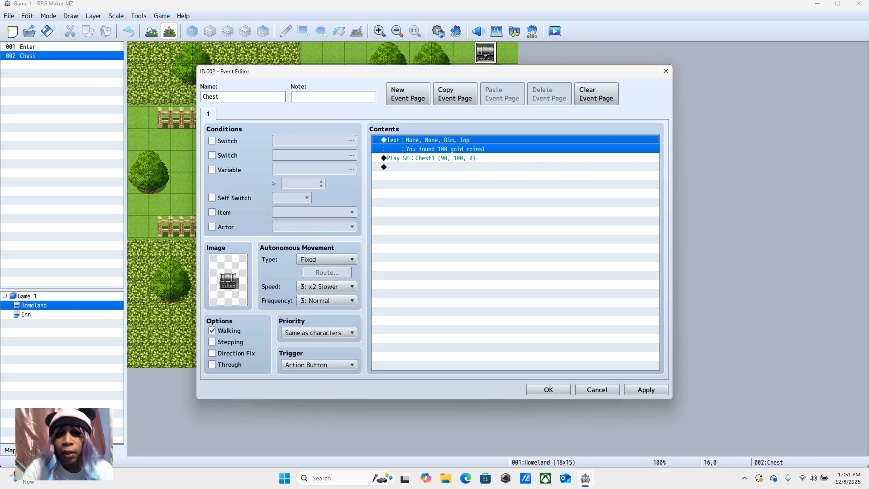
pyautogui.click(431, 158)
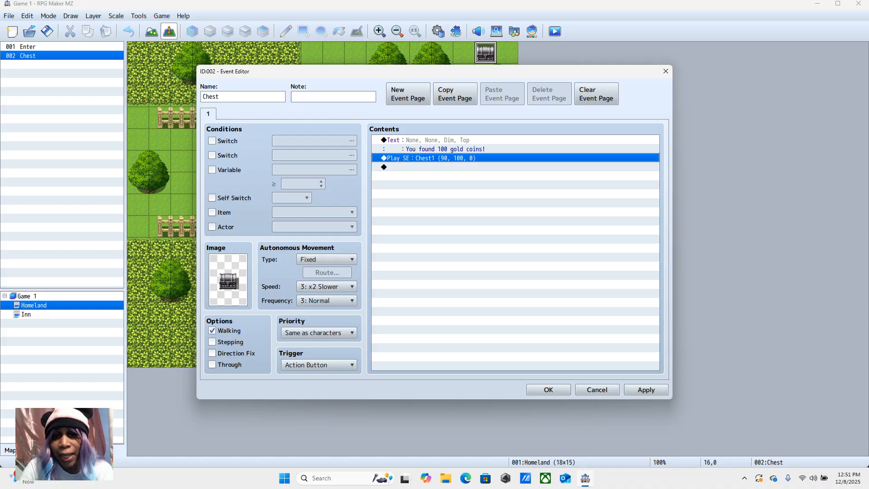
# Step: Look through all three pages of event commands for one to insert ahead of the chest's sound effect
pyautogui.rightClick(415, 156)
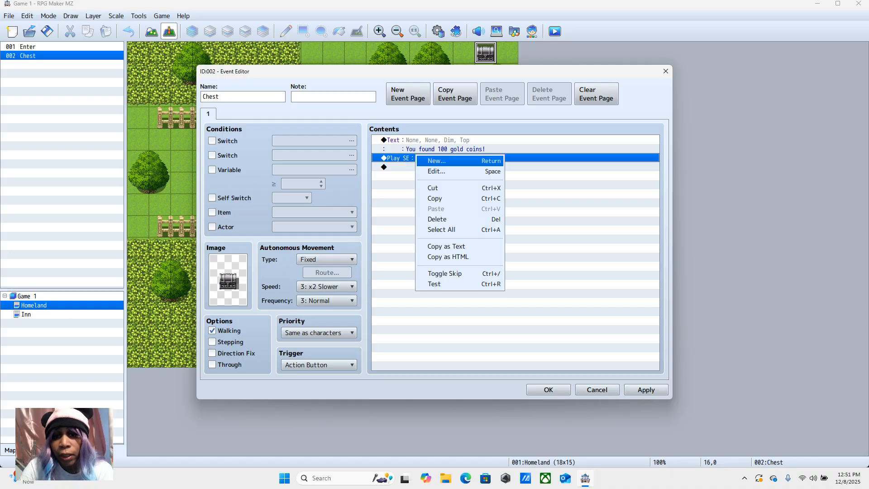
pyautogui.click(436, 161)
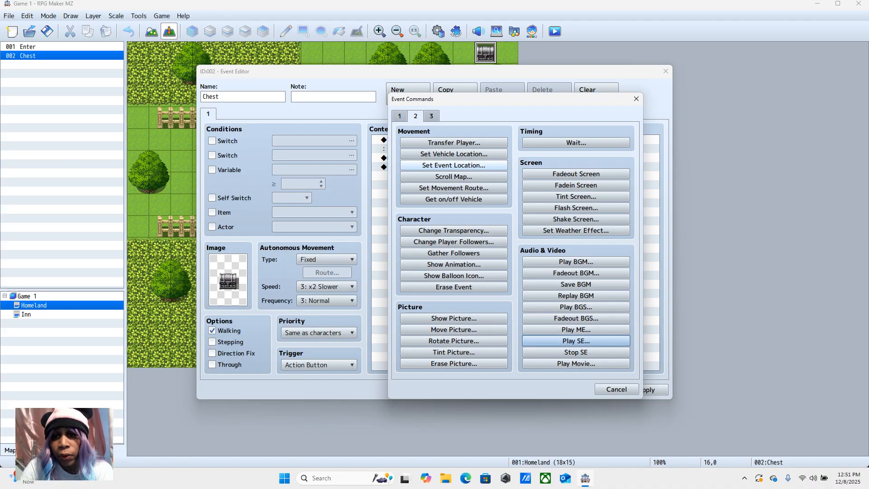
pyautogui.click(400, 116)
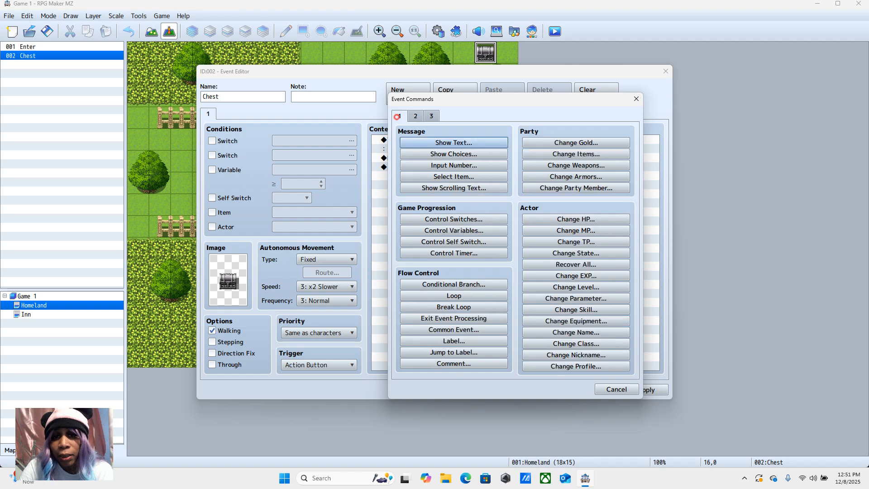
pyautogui.click(415, 116)
pyautogui.click(432, 116)
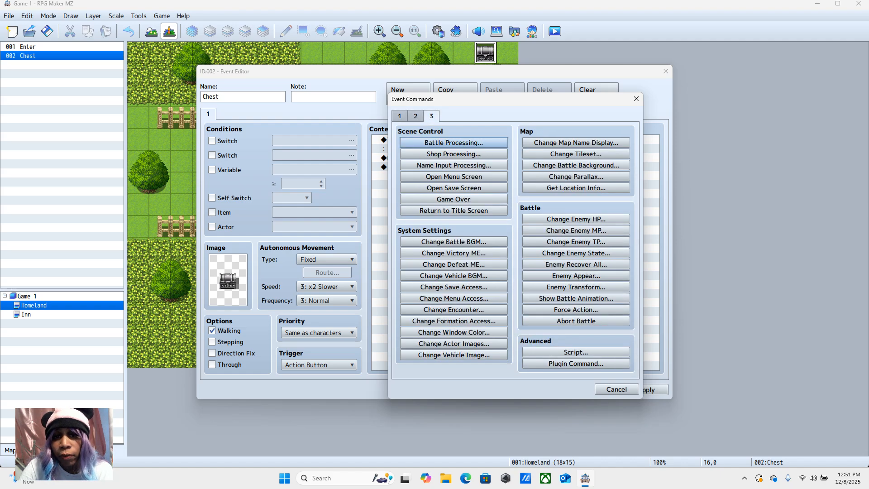
pyautogui.click(399, 116)
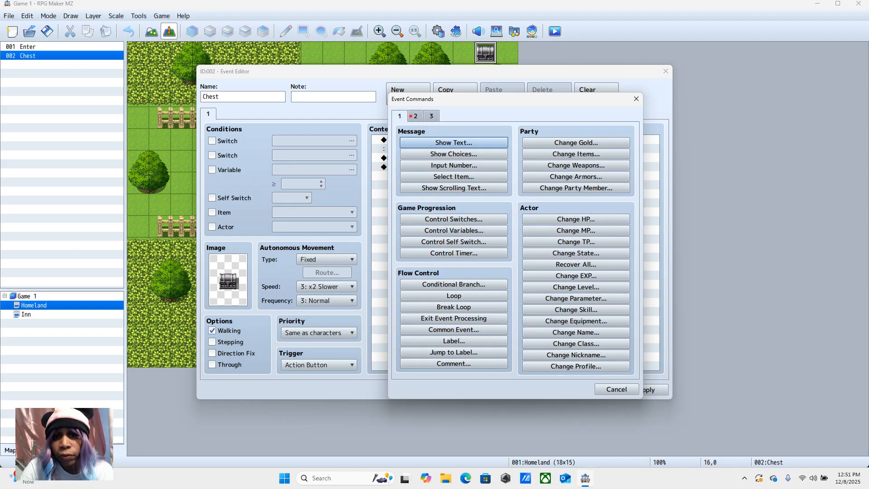
pyautogui.click(411, 116)
pyautogui.click(431, 116)
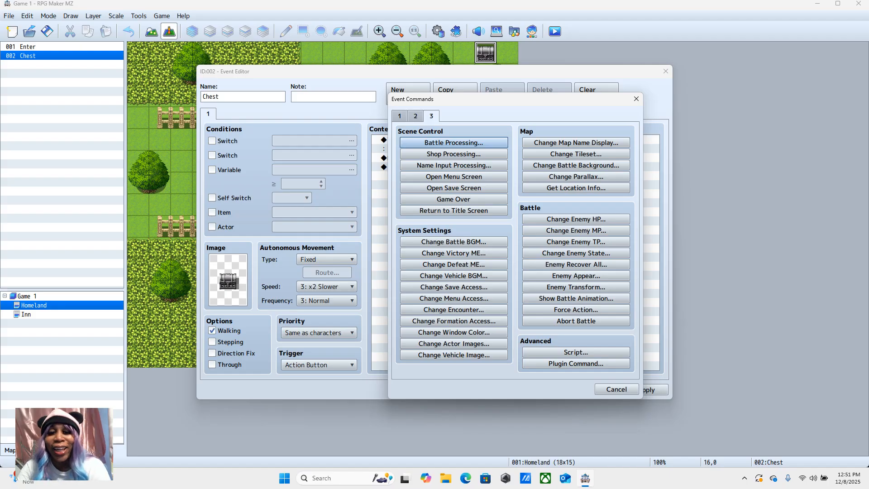
pyautogui.click(399, 115)
pyautogui.click(416, 116)
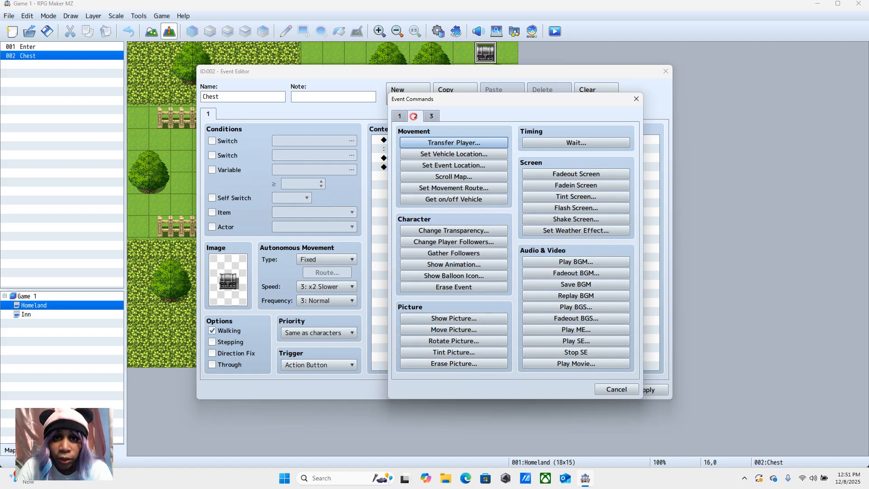
pyautogui.click(431, 116)
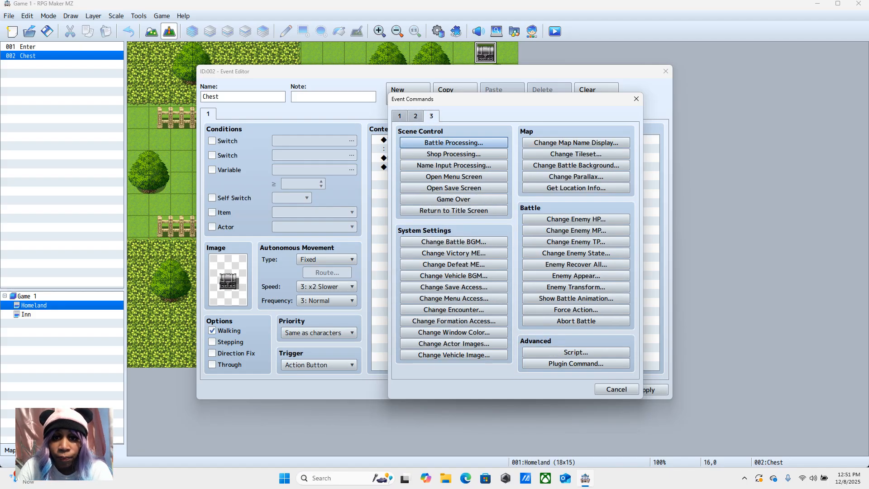
pyautogui.click(399, 116)
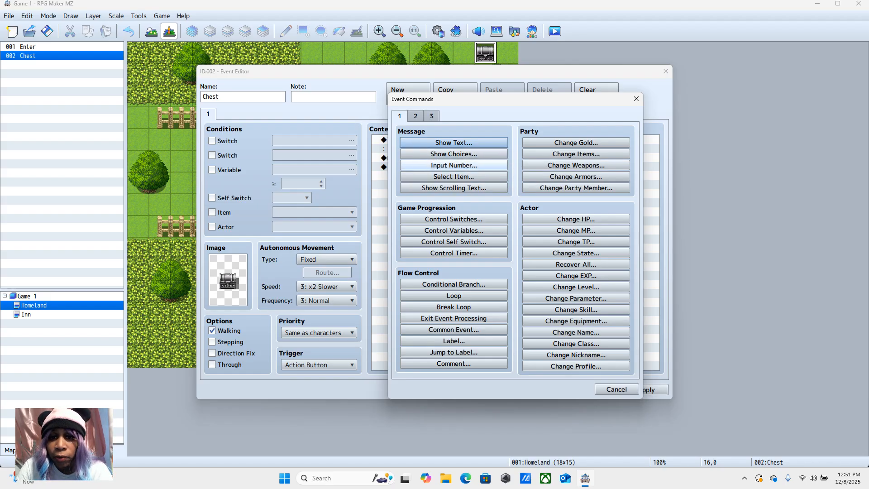
# Step: Insert a Wait command of 60 frames between the chest's message and its sound effect
pyautogui.click(415, 116)
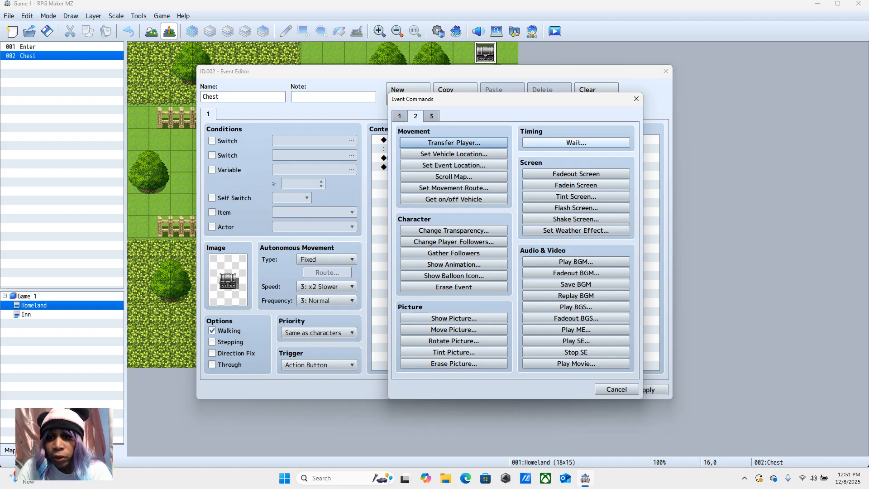
pyautogui.click(571, 143)
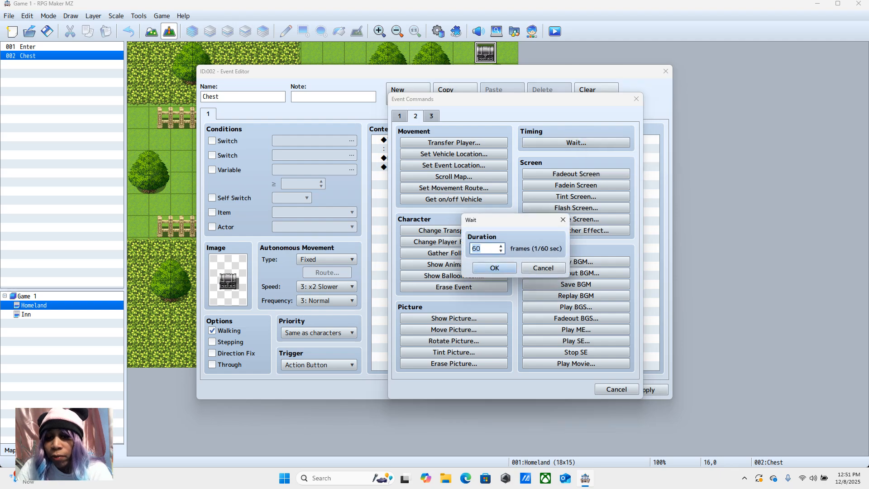
pyautogui.click(494, 267)
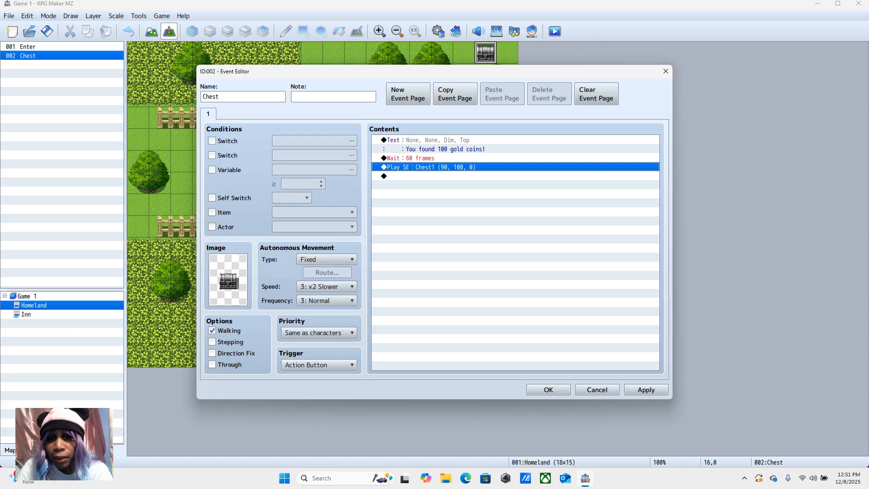
# Step: Add a Change Gold command that increases the party's gold by a constant 100 following the chest's sound effect
pyautogui.click(407, 176)
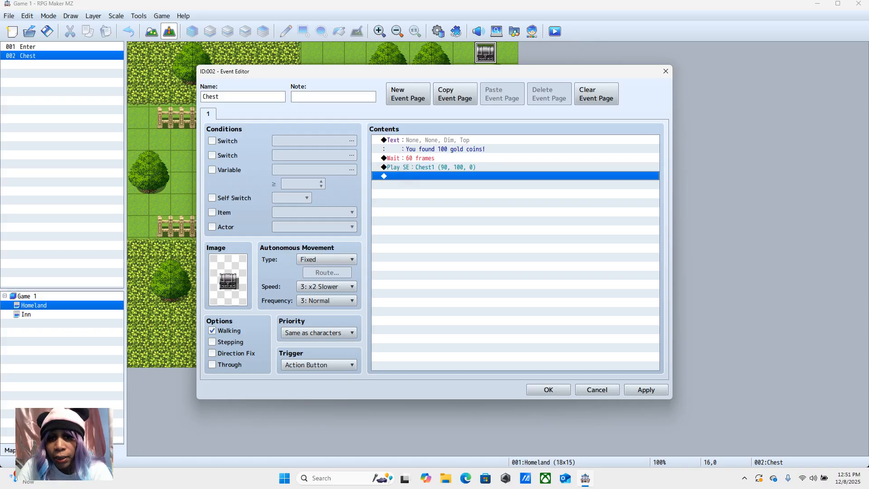
pyautogui.rightClick(407, 175)
pyautogui.click(430, 181)
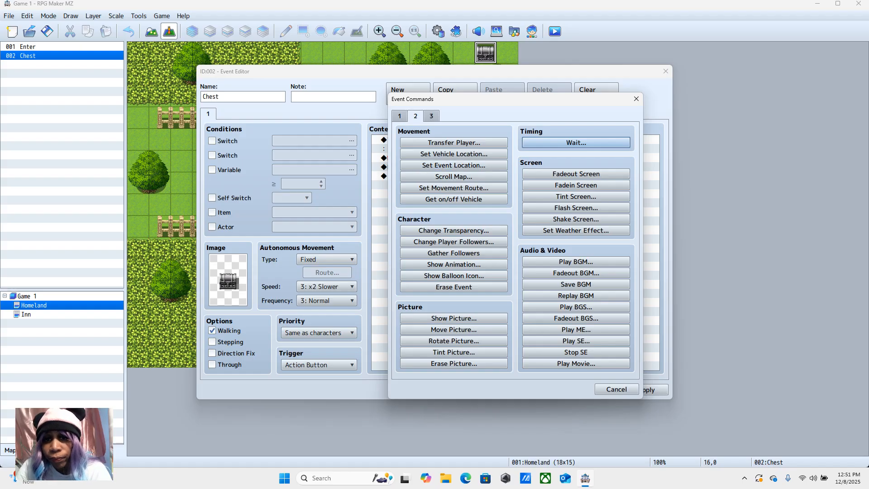
pyautogui.click(431, 116)
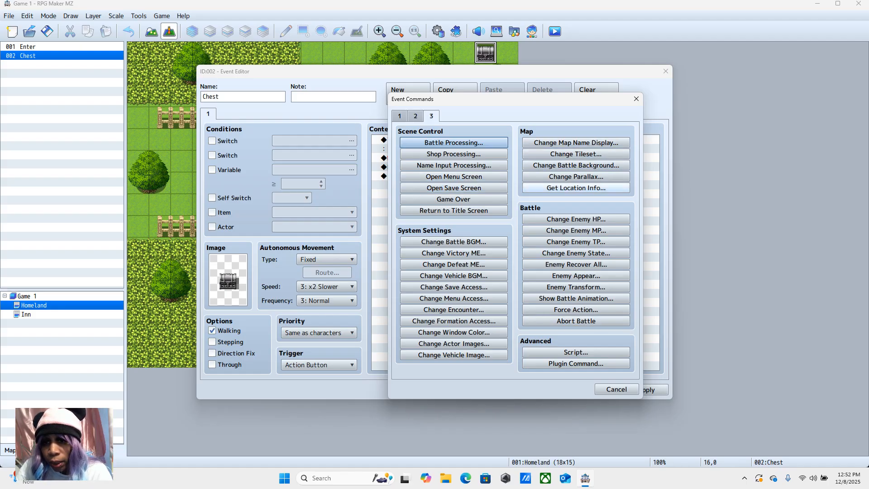
pyautogui.click(416, 115)
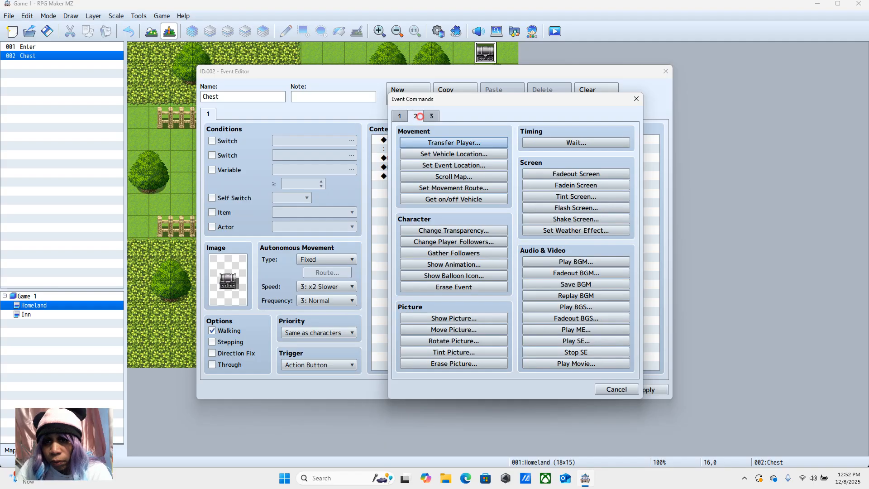
pyautogui.click(400, 116)
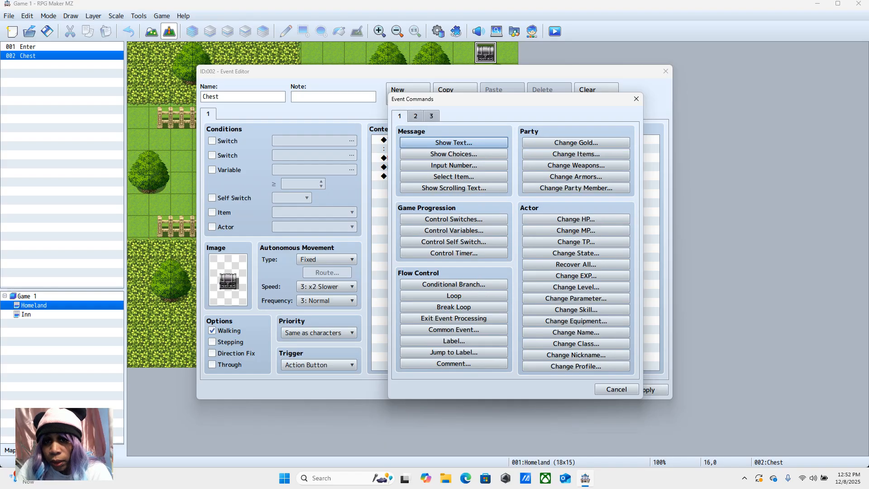
pyautogui.moveTo(461, 107); pyautogui.dragTo(676, 136)
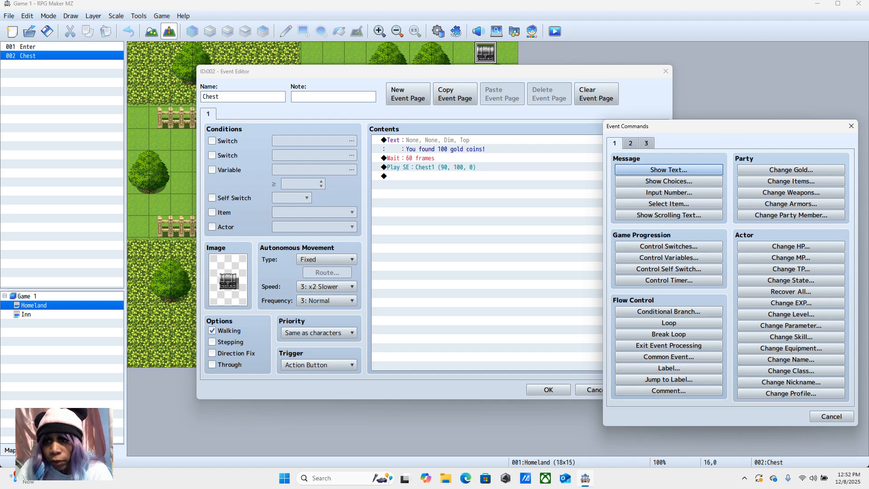
pyautogui.moveTo(700, 127); pyautogui.dragTo(603, 93)
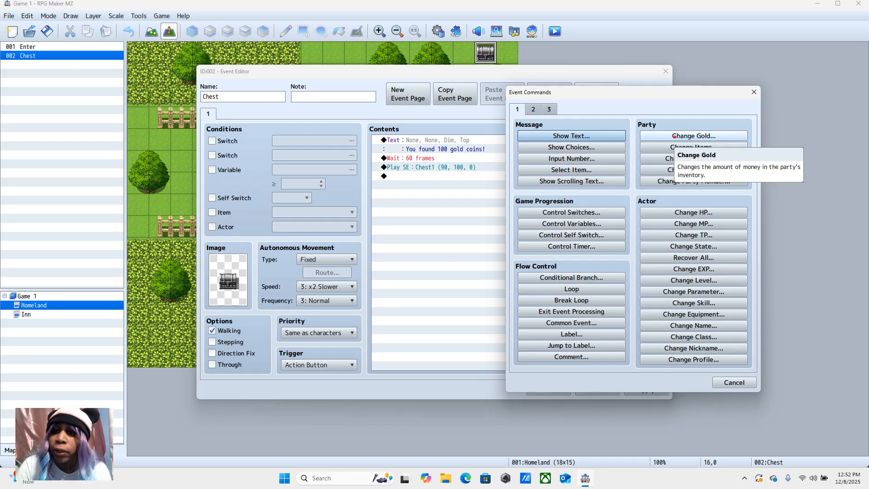
pyautogui.click(674, 136)
pyautogui.click(628, 248)
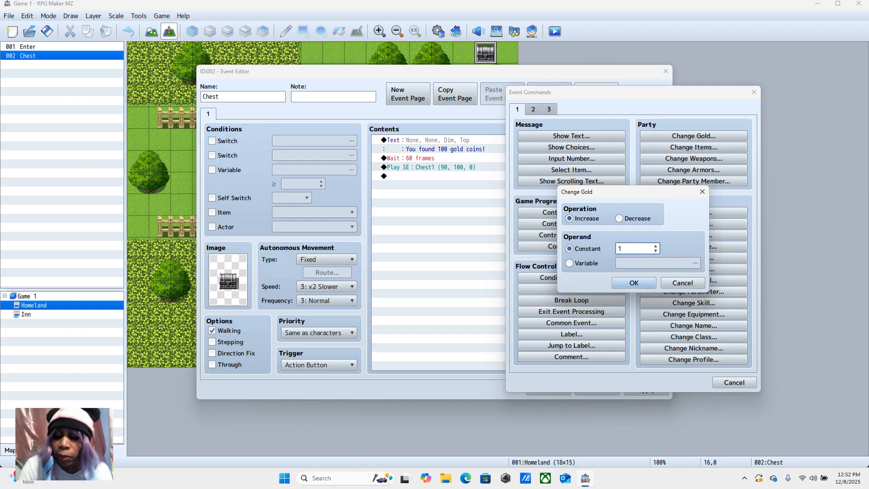
pyautogui.write('00')
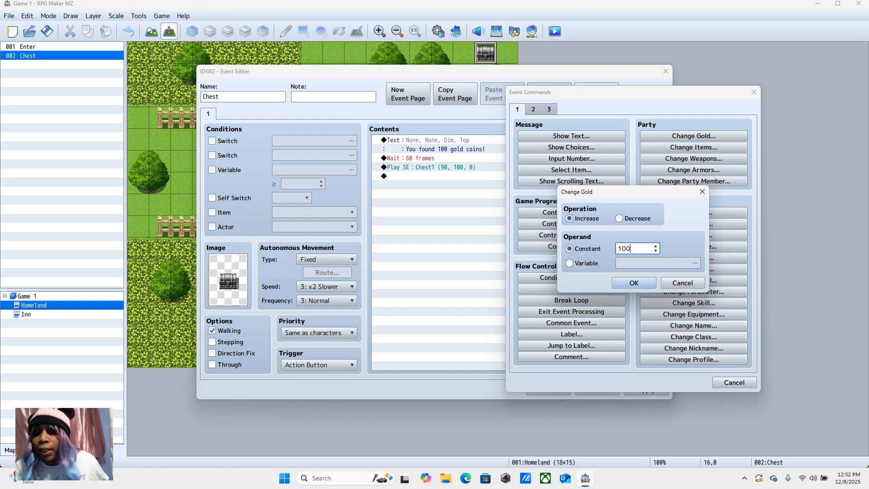
pyautogui.press('Return')
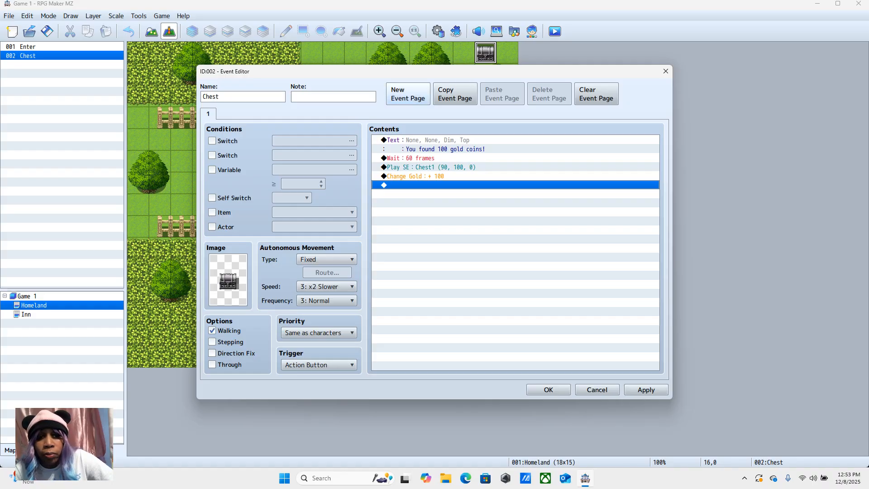
# Step: Create a second event page for the chest and give it the open black chest image from !Chest
pyautogui.click(407, 94)
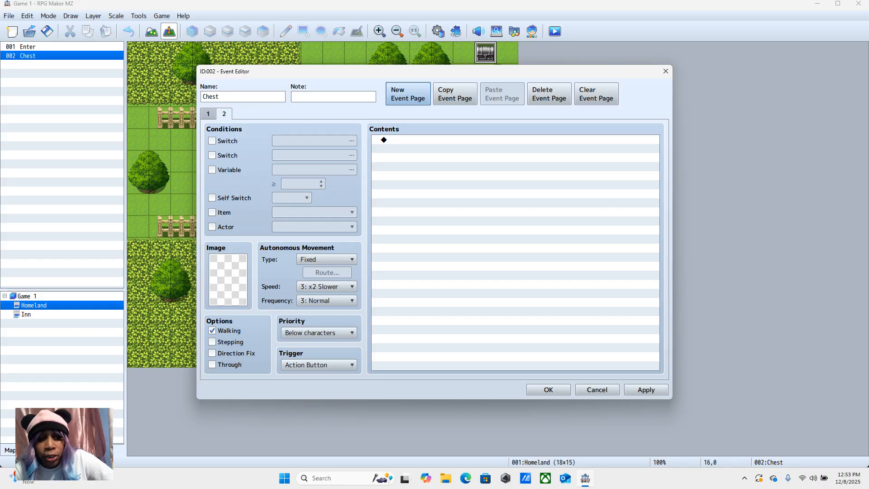
pyautogui.doubleClick(228, 279)
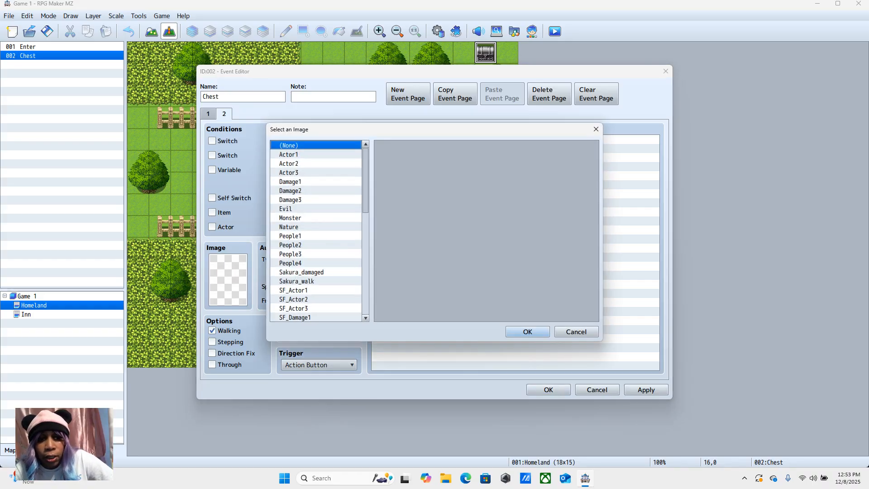
pyautogui.moveTo(365, 173); pyautogui.dragTo(365, 236)
pyautogui.click(294, 218)
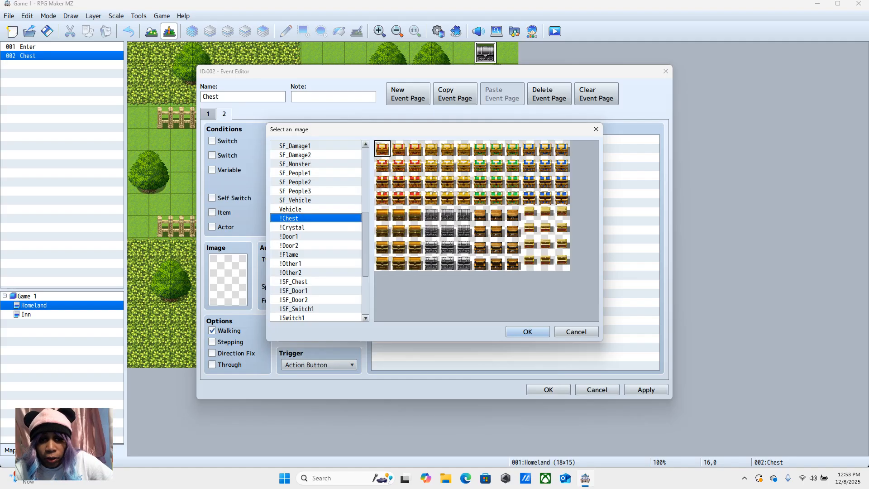
pyautogui.click(463, 262)
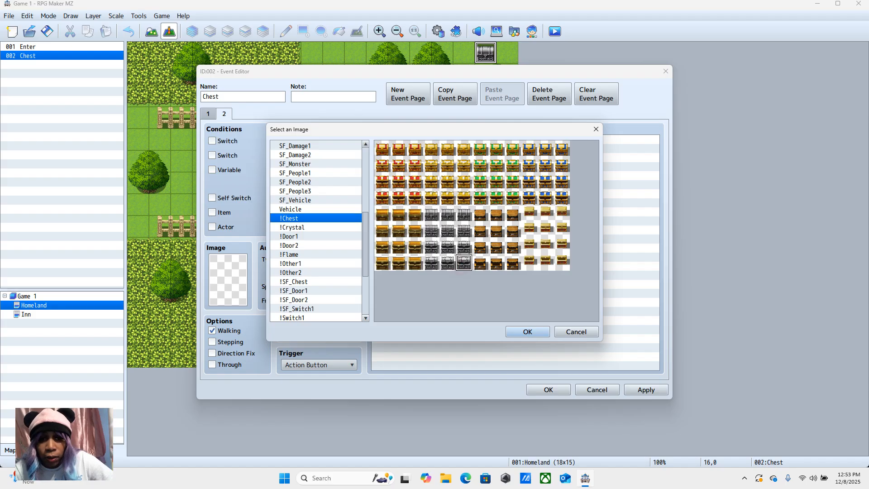
pyautogui.click(539, 332)
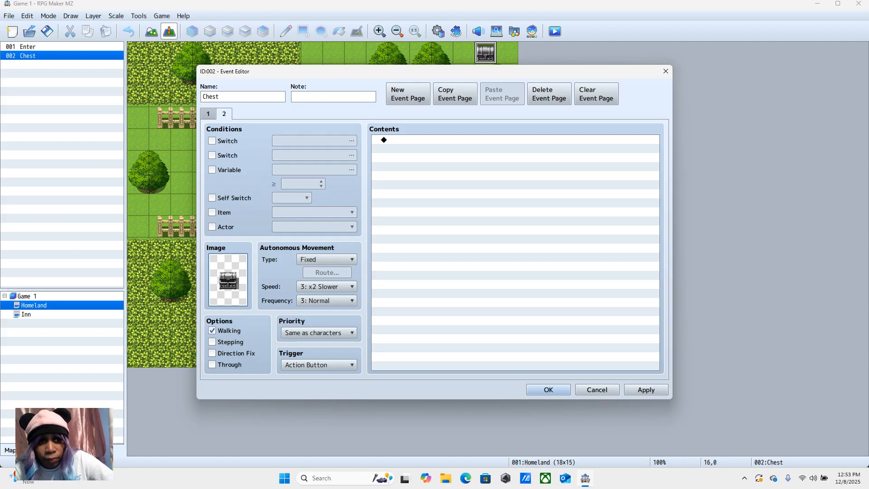
# Step: Add a Control Self Switch command turning self switch A ON at the end of the chest's first page
pyautogui.click(208, 114)
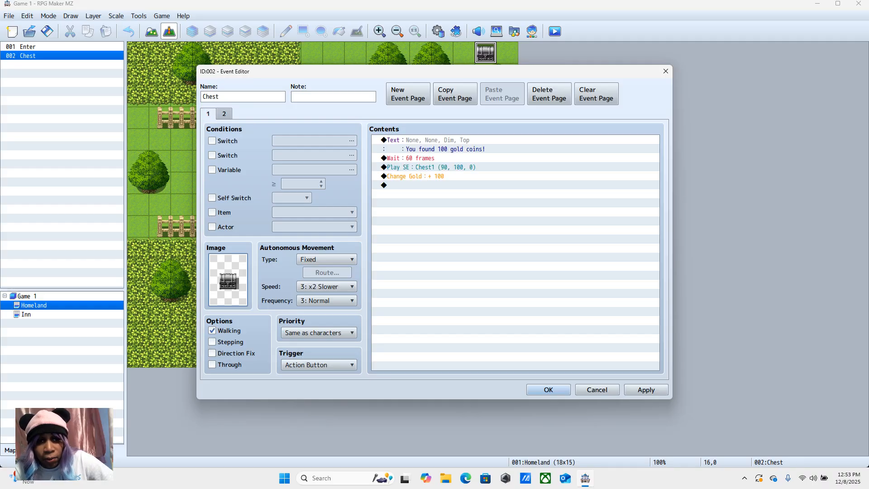
pyautogui.click(224, 114)
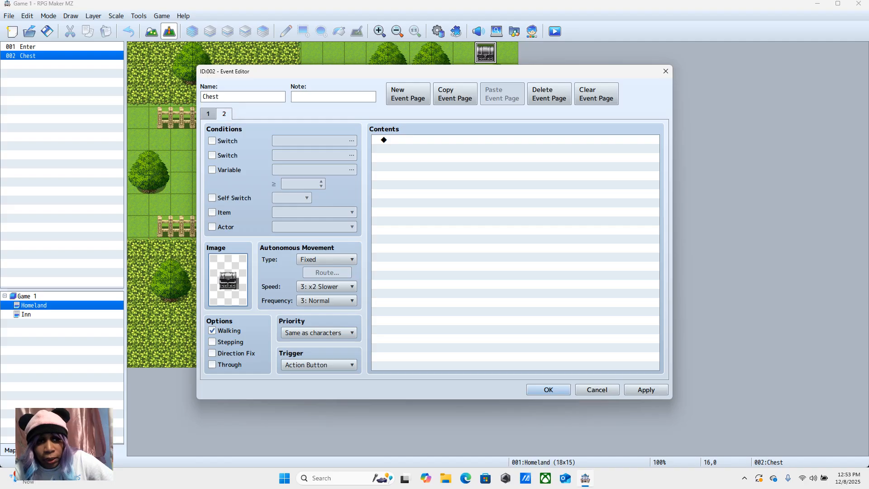
pyautogui.click(208, 114)
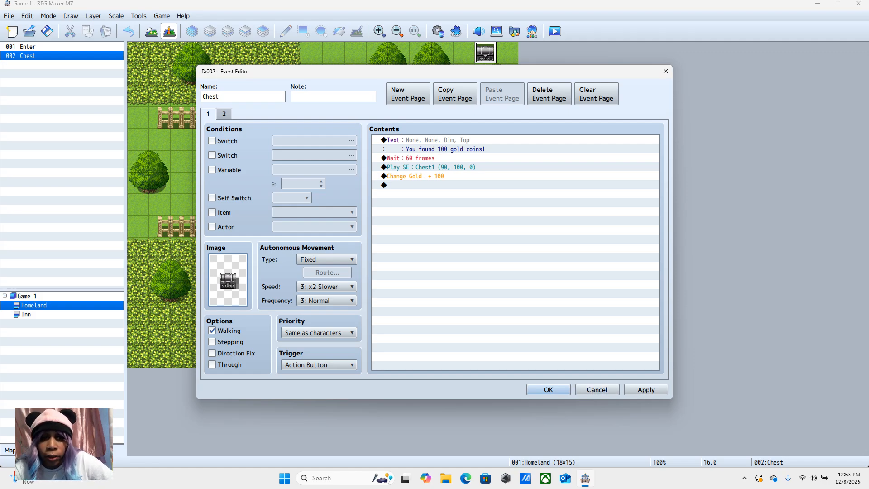
pyautogui.click(425, 185)
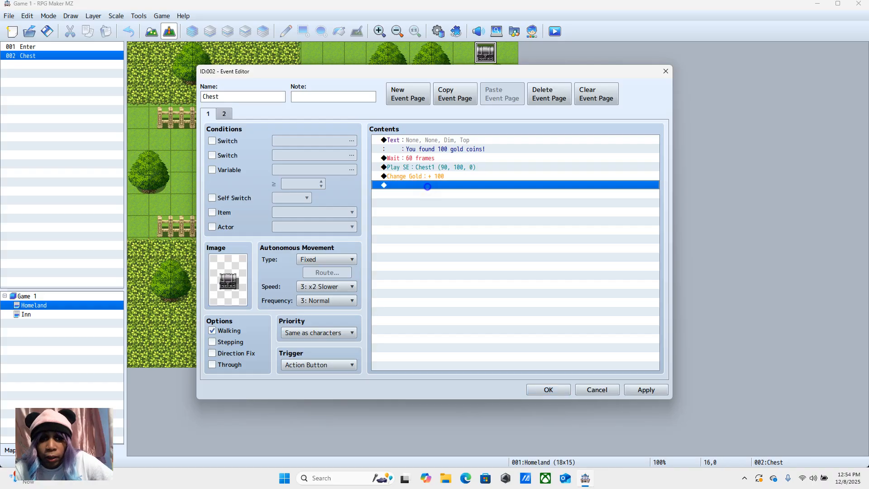
pyautogui.rightClick(425, 186)
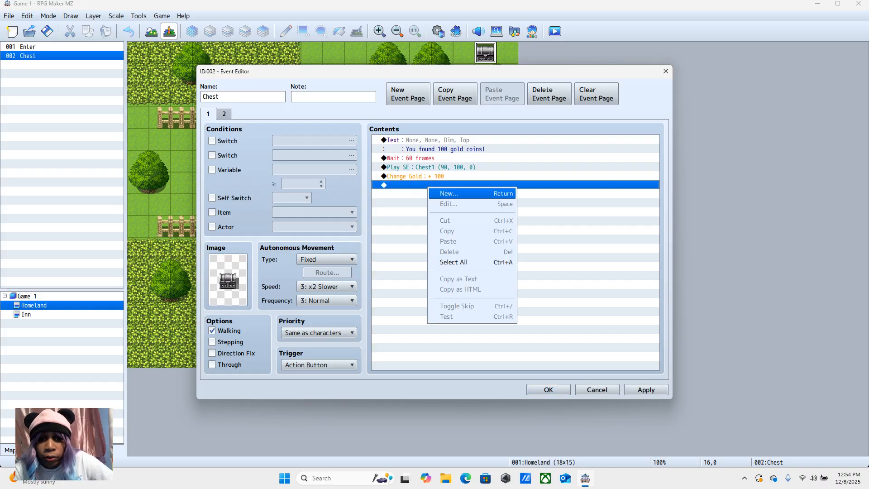
pyautogui.click(449, 193)
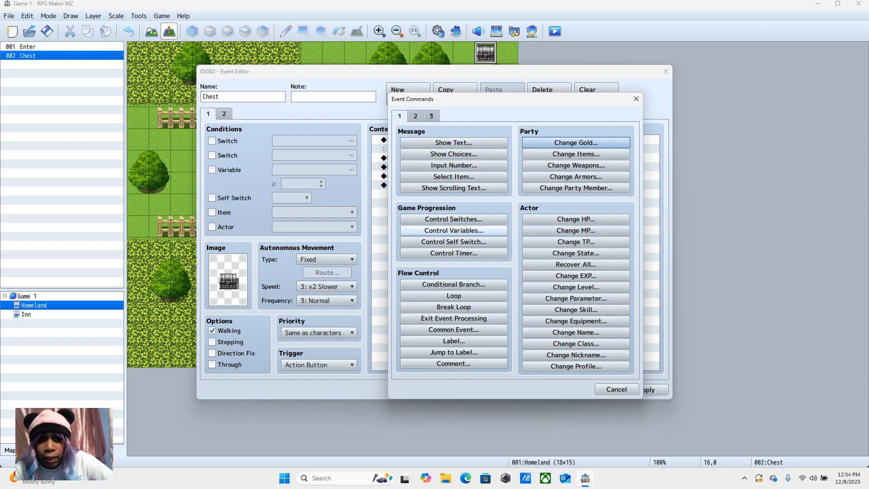
pyautogui.click(453, 241)
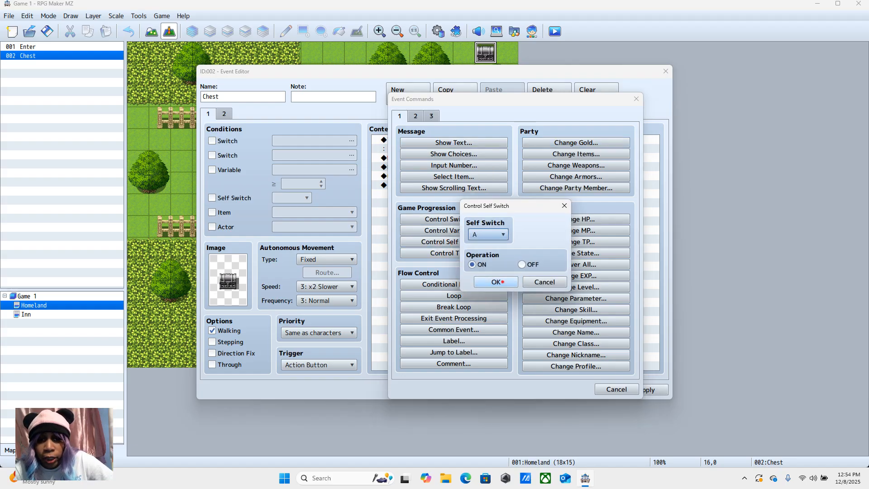
pyautogui.click(501, 282)
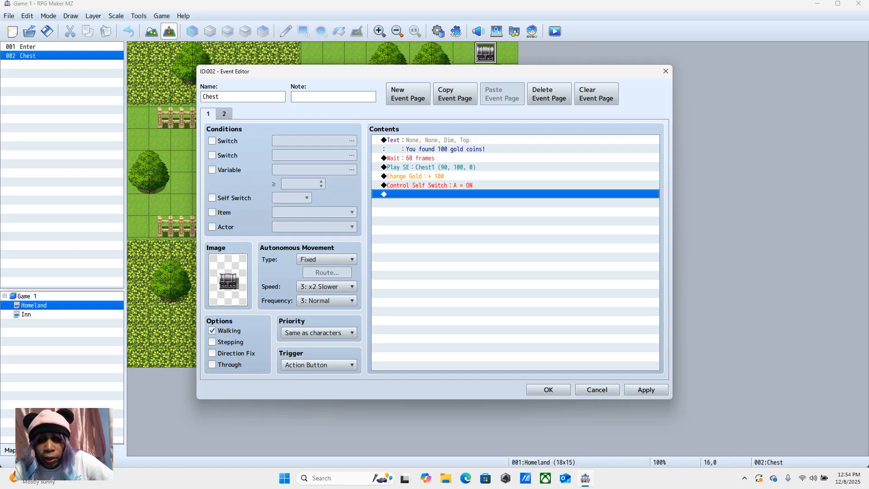
# Step: Delete the Control Self Switch command from the chest's first event page
pyautogui.click(224, 114)
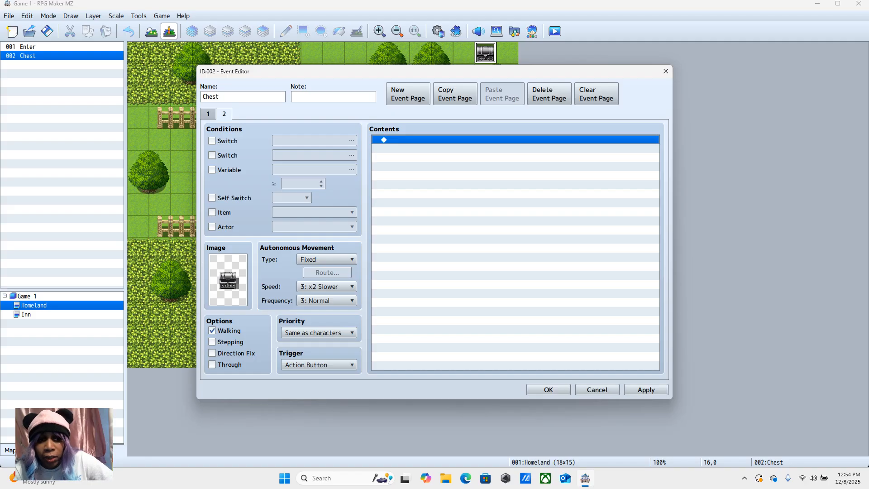
pyautogui.click(208, 114)
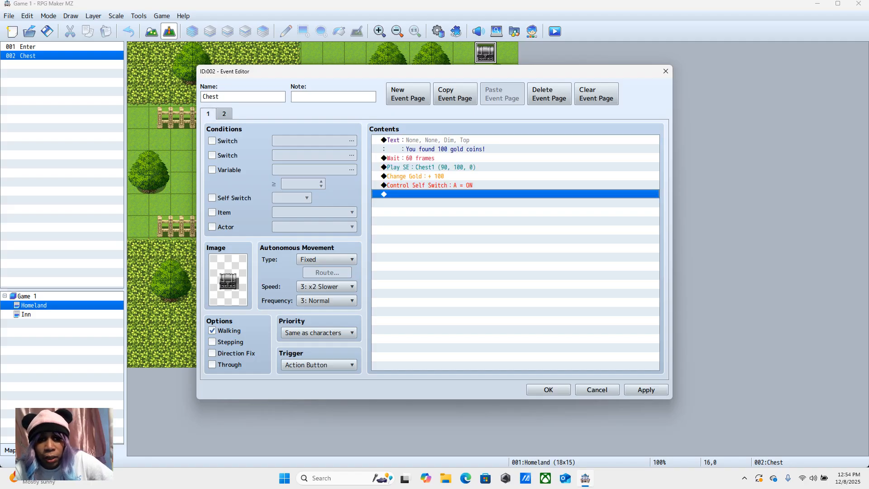
pyautogui.click(429, 185)
pyautogui.rightClick(429, 185)
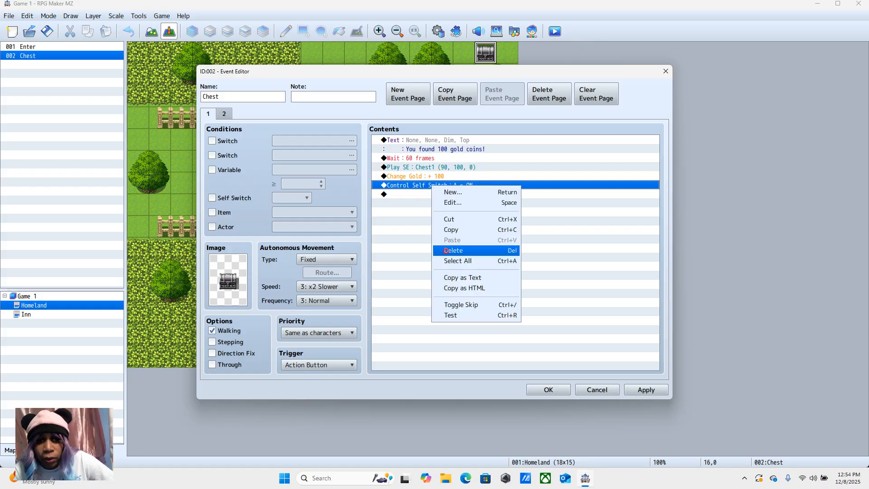
pyautogui.click(445, 250)
# Step: Save the project with the edited chest event and start a new game in a maximized playtest
pyautogui.click(548, 390)
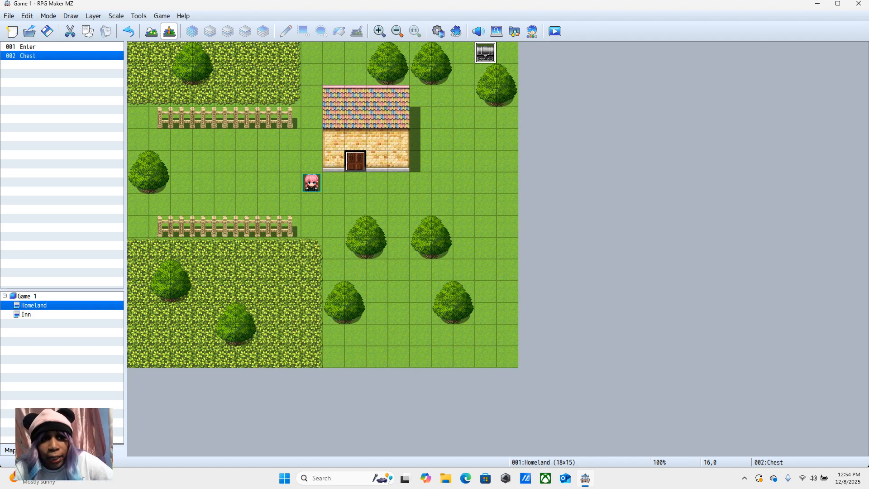
pyautogui.click(47, 32)
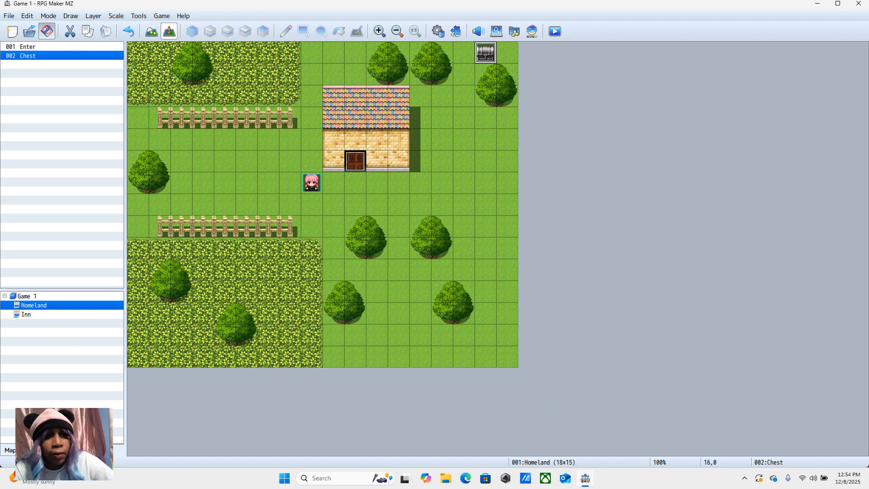
pyautogui.click(554, 31)
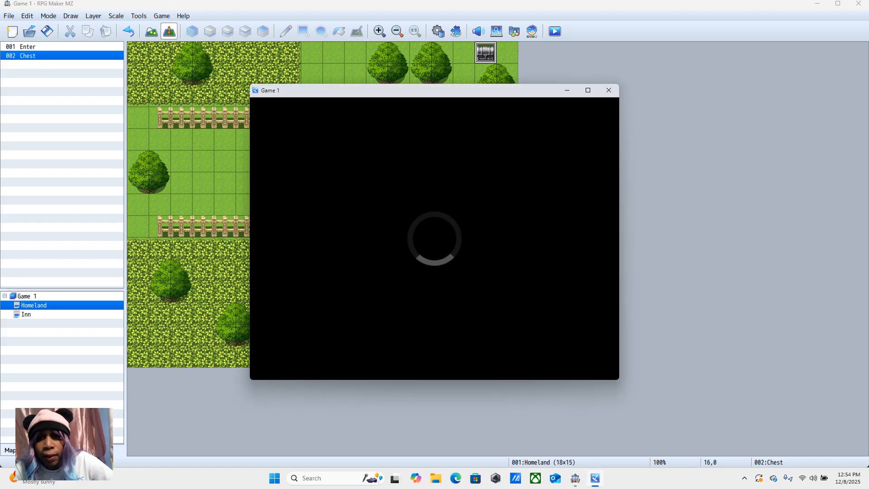
pyautogui.moveTo(588, 89)
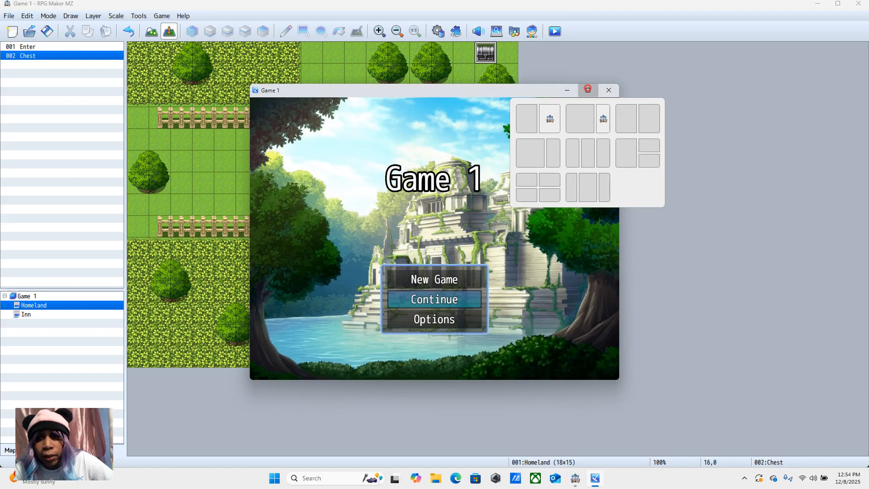
pyautogui.click(588, 89)
pyautogui.press('Up')
pyautogui.press('Return')
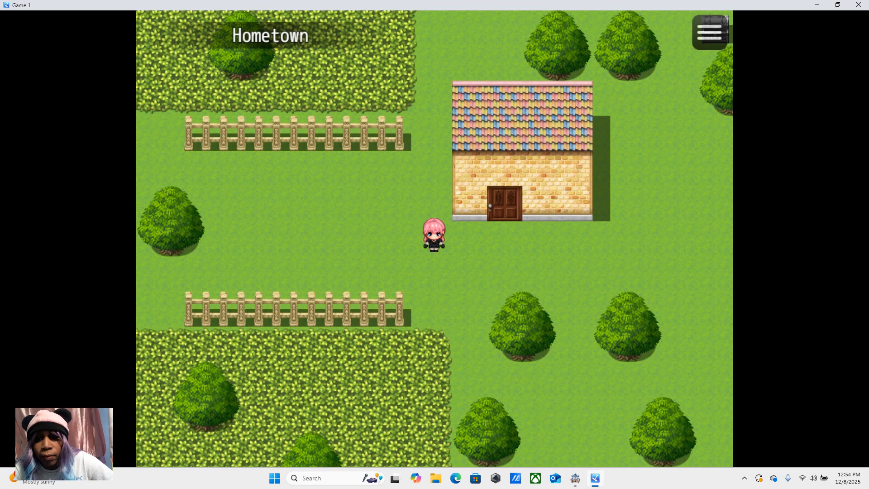
# Step: Walk the player up to the chest in the playtest and check the party menu for gold and items
pyautogui.click(642, 131)
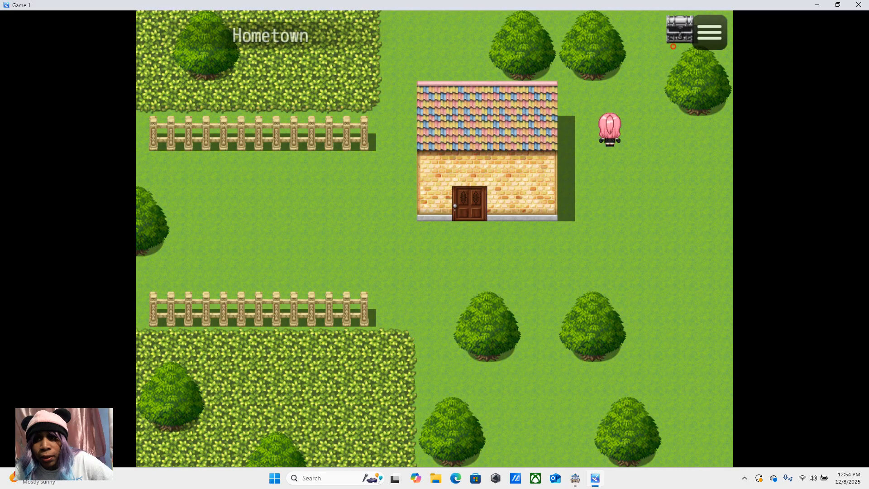
pyautogui.click(673, 46)
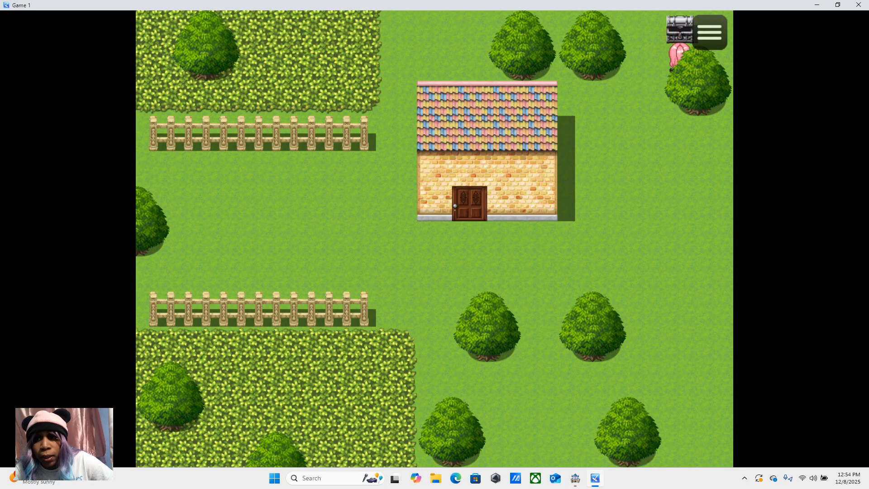
pyautogui.click(695, 32)
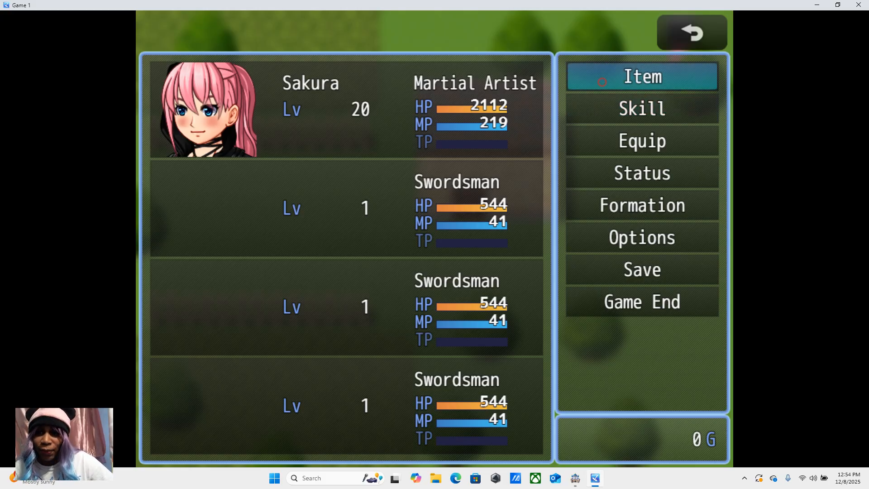
pyautogui.click(650, 78)
pyautogui.click(694, 31)
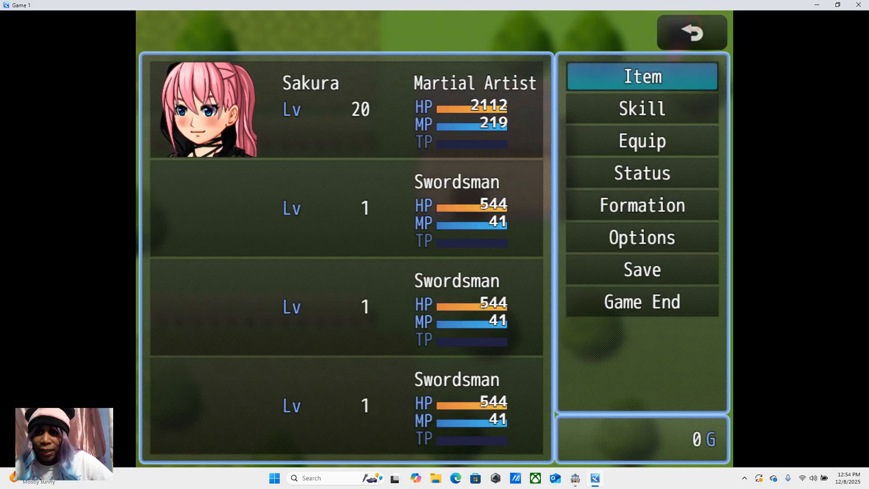
pyautogui.click(692, 31)
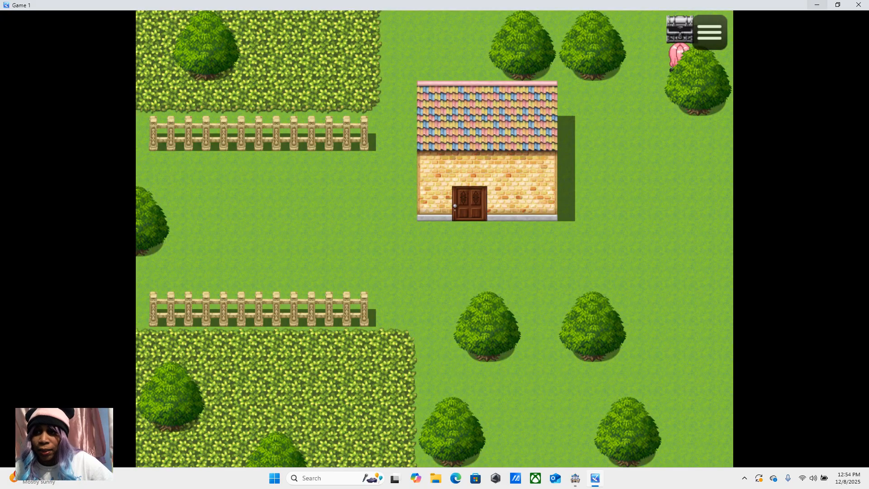
# Step: End the playtest and add a Control Self Switch command turning A ON at the end of the Chest event's first page
pyautogui.click(858, 5)
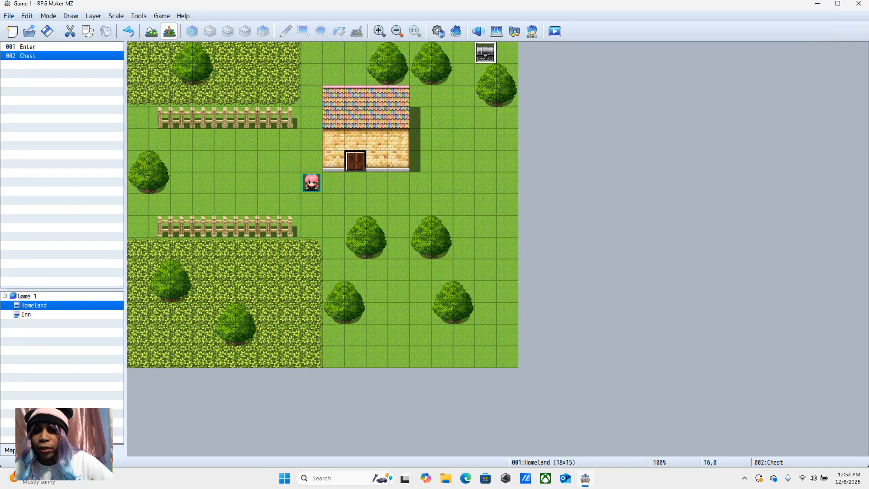
pyautogui.rightClick(485, 56)
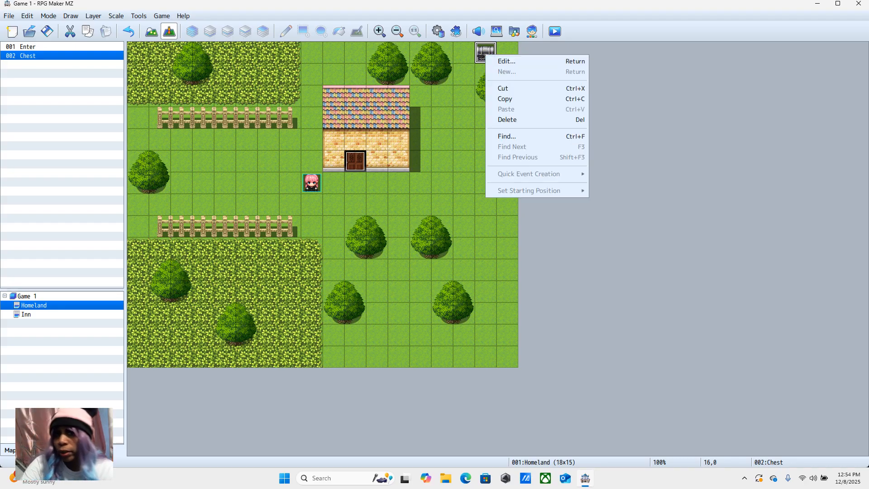
pyautogui.click(506, 62)
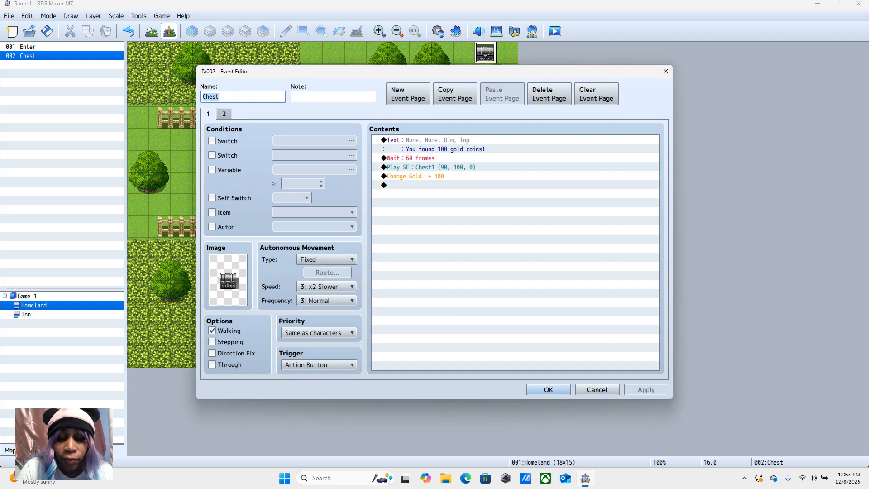
pyautogui.click(223, 113)
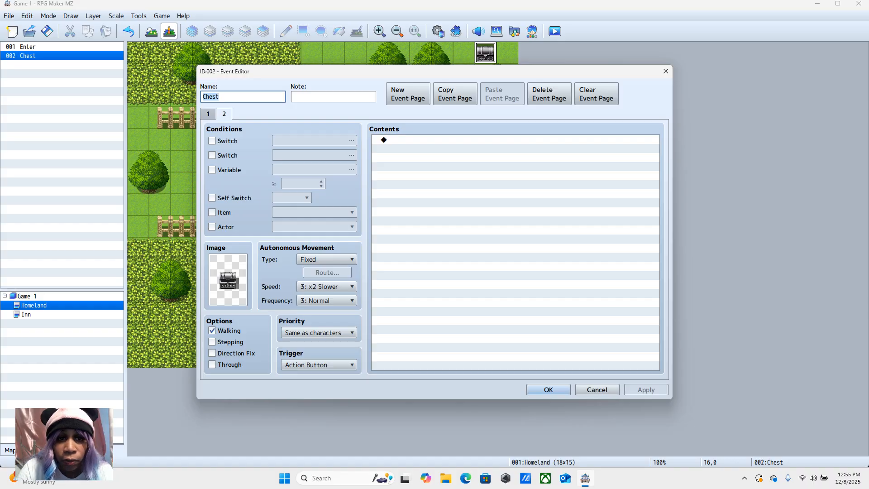
pyautogui.click(208, 113)
pyautogui.click(398, 185)
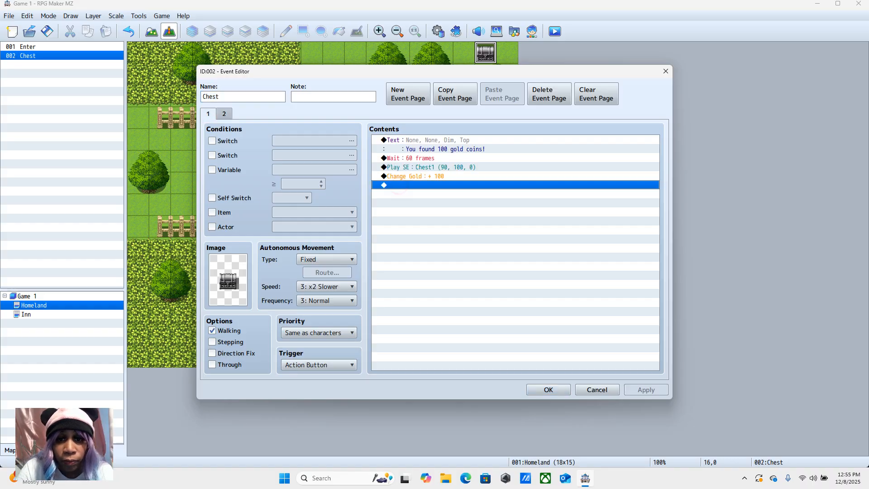
pyautogui.rightClick(402, 185)
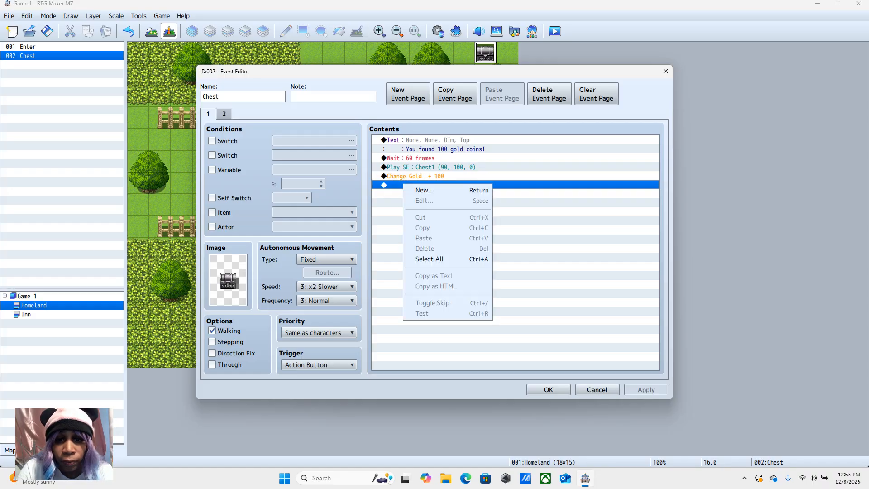
pyautogui.click(422, 191)
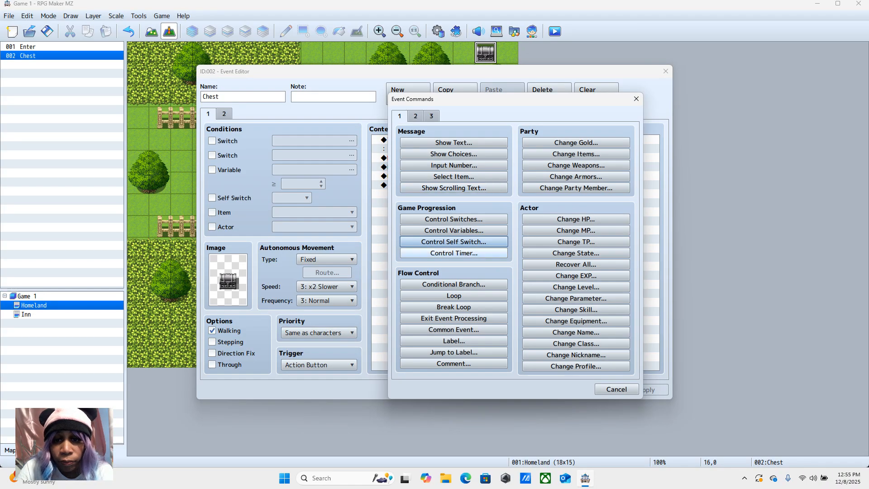
pyautogui.click(453, 242)
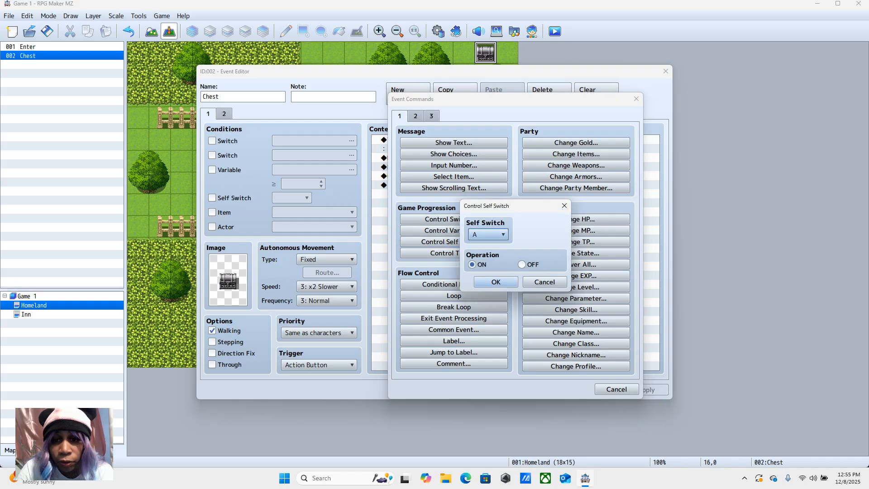
pyautogui.click(496, 282)
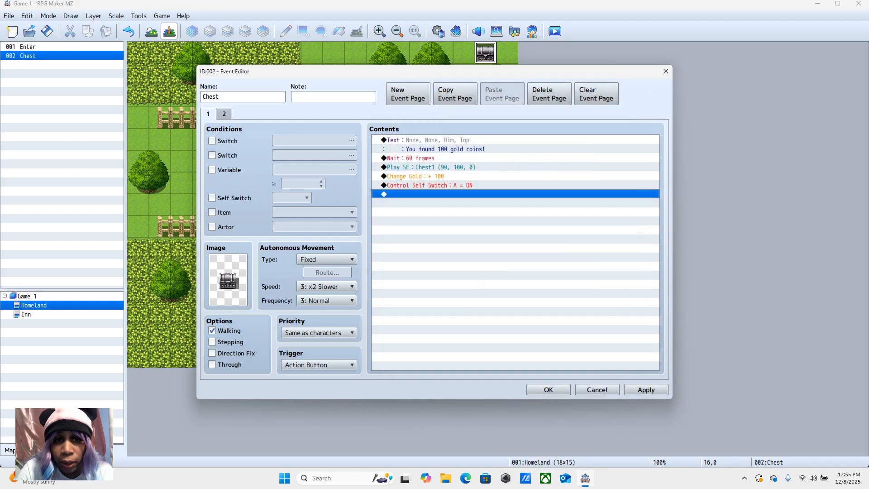
# Step: Make the Chest event's second page conditional on self switch A and accept the event changes
pyautogui.click(224, 113)
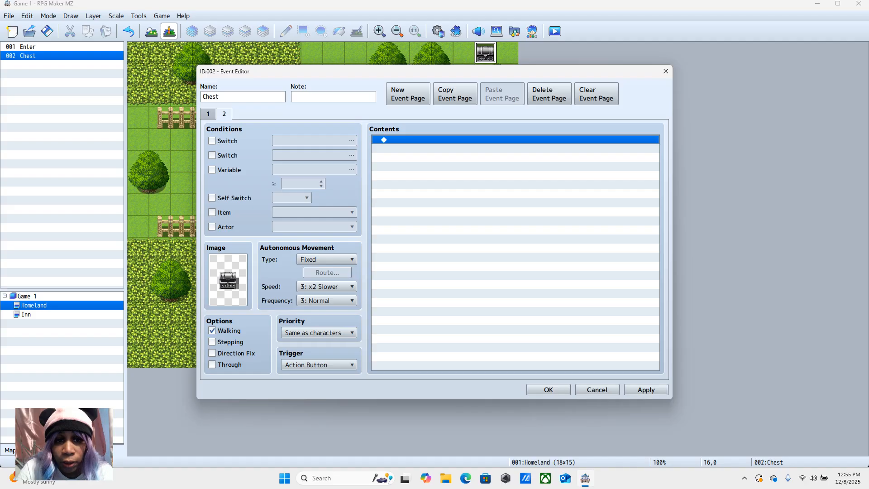
pyautogui.click(212, 197)
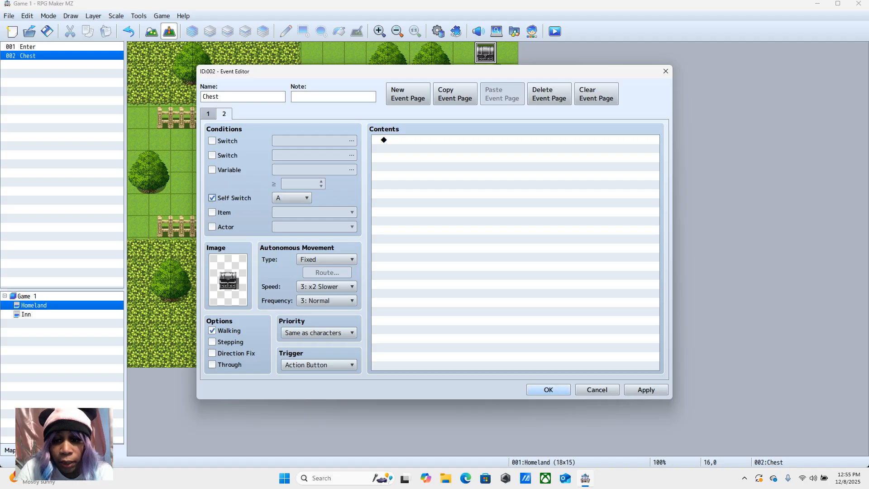
pyautogui.click(550, 389)
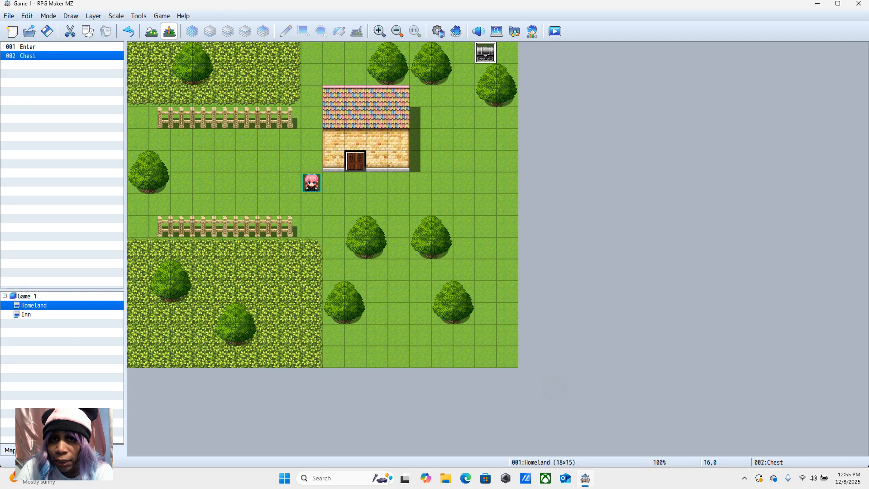
# Step: Save the changes to the game and start a new game in a maximized playtest window
pyautogui.click(554, 31)
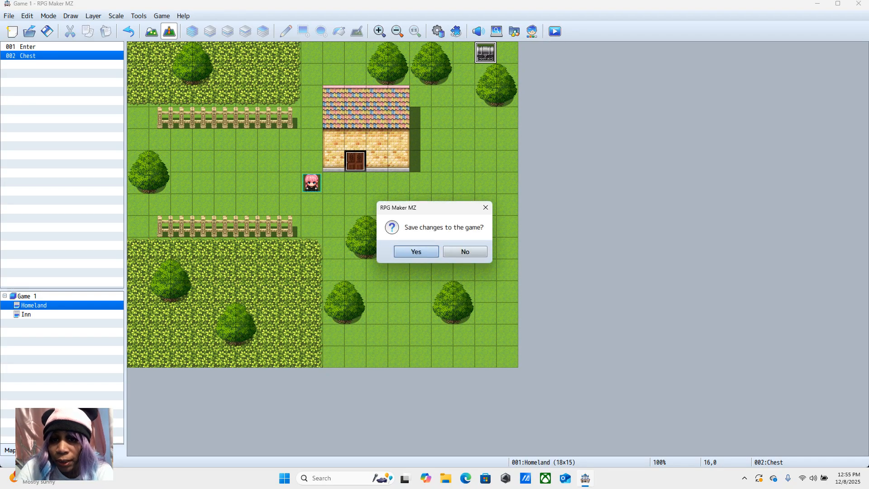
pyautogui.click(410, 248)
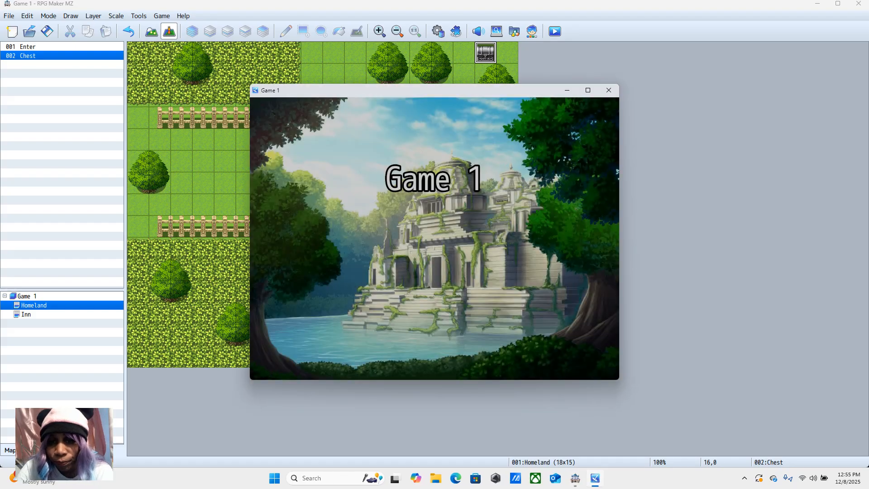
pyautogui.click(437, 278)
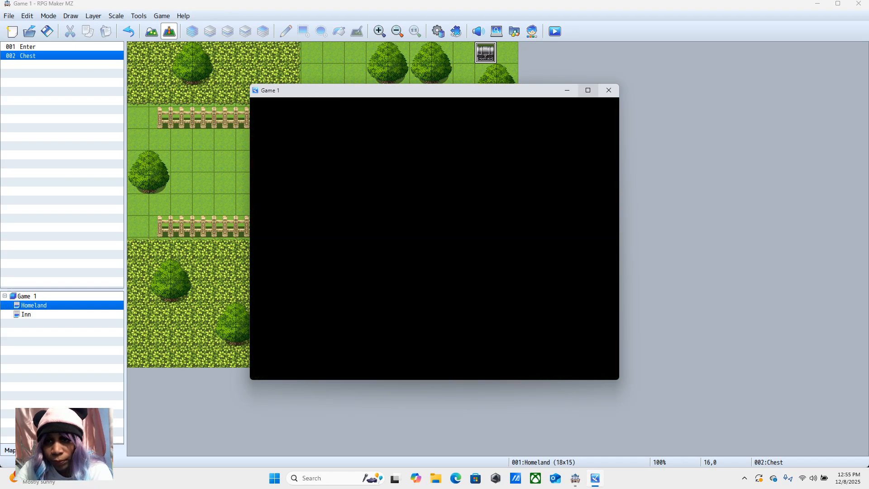
pyautogui.click(588, 90)
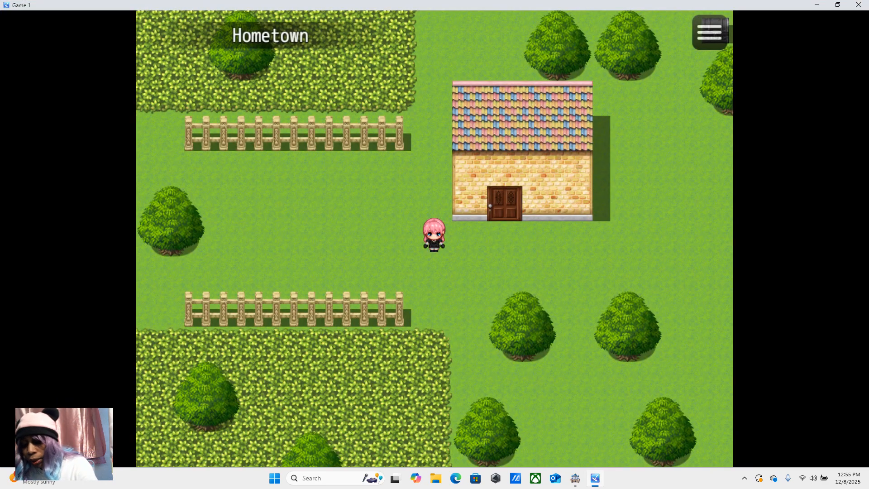
# Step: Walk the player around the house to the chest, open it and dismiss its message
pyautogui.press('Right')
pyautogui.press('Up')
pyautogui.press('Right')
pyautogui.press('Up')
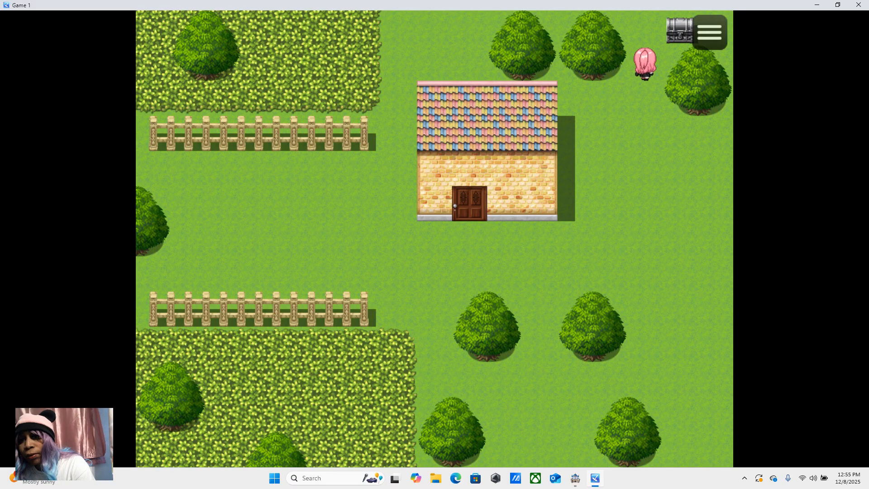
pyautogui.press('Right')
pyautogui.press('Return')
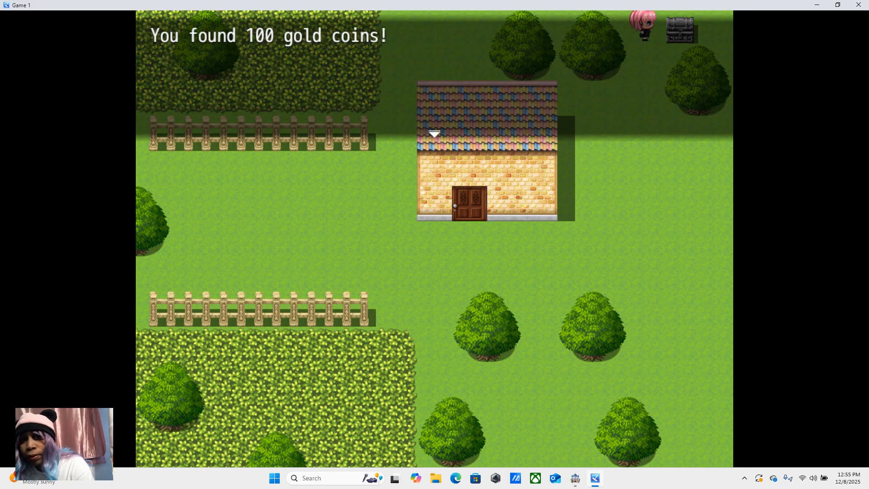
pyautogui.press('Return')
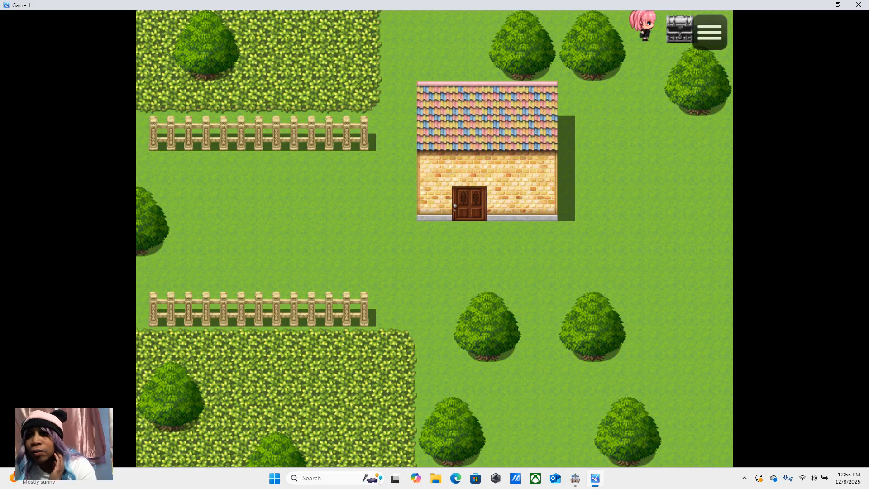
# Step: Walk the player away from the opened chest and back to it, and end the playtest
pyautogui.click(626, 151)
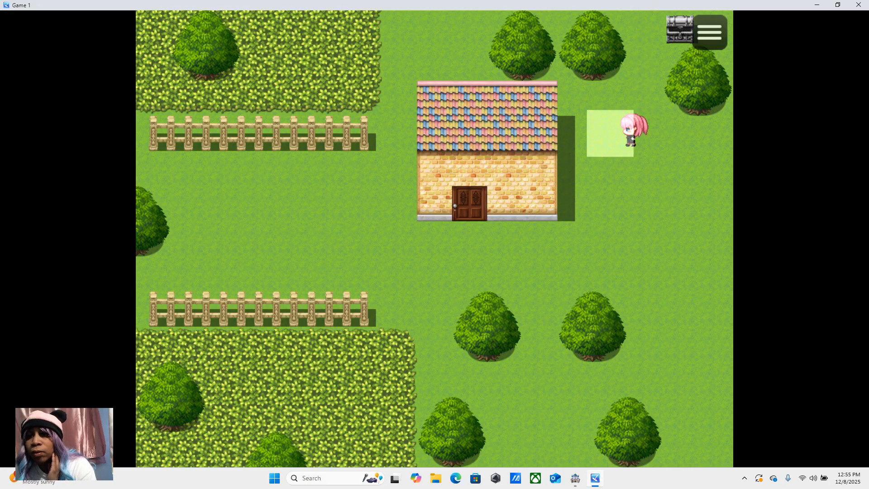
pyautogui.click(607, 205)
pyautogui.click(576, 236)
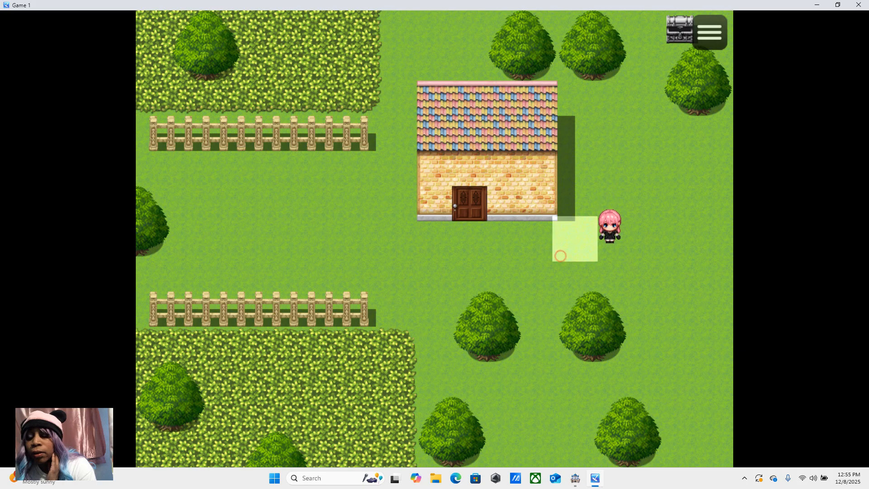
pyautogui.click(678, 61)
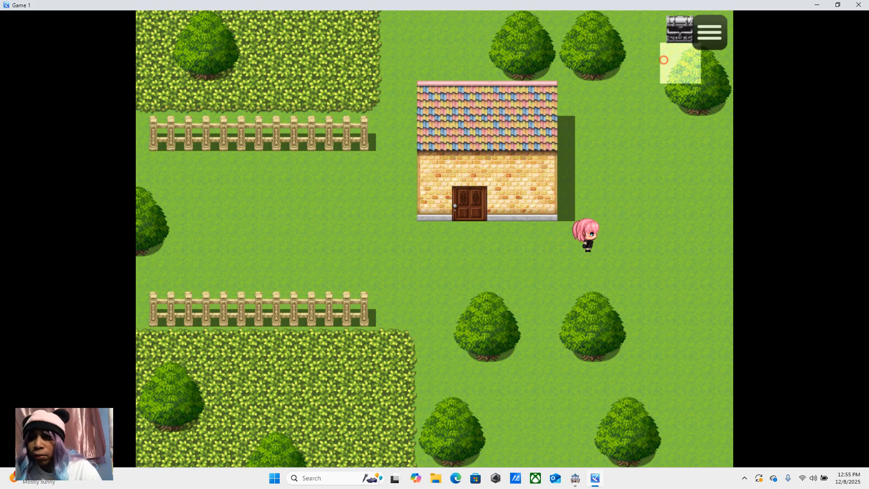
pyautogui.click(838, 5)
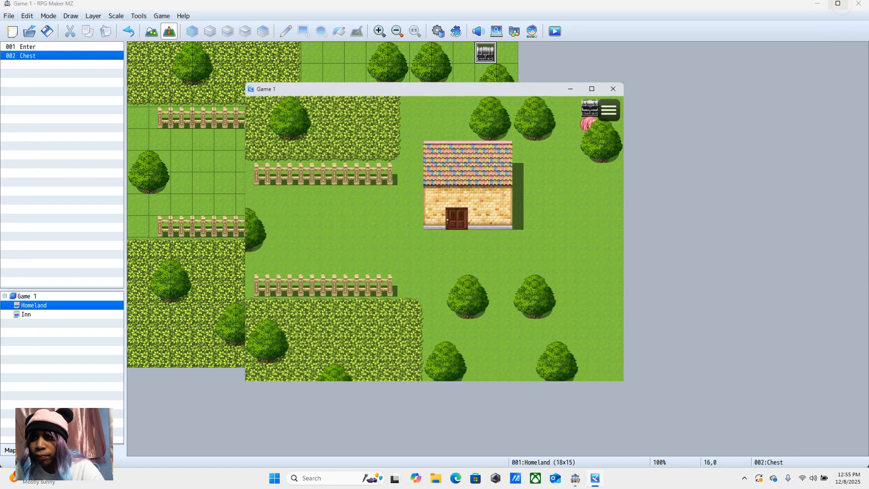
pyautogui.click(607, 89)
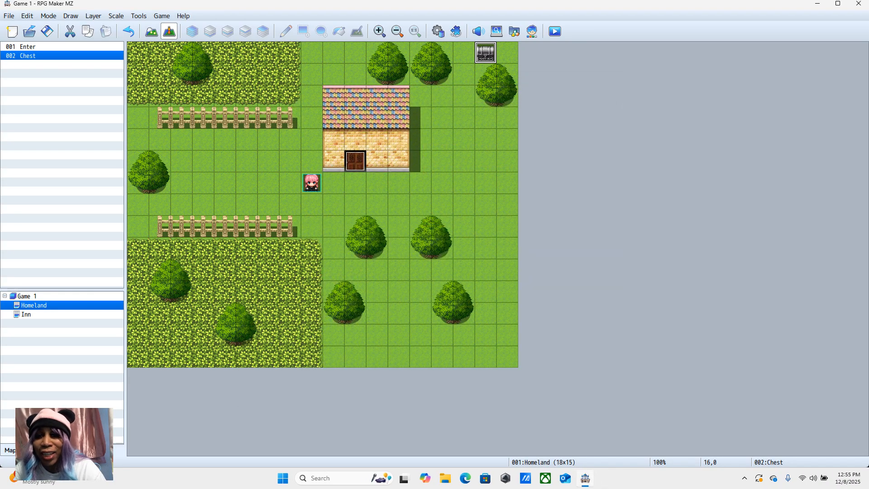
# Step: Delete the 60-frame Wait command from the Chest event's first page and accept the change
pyautogui.rightClick(488, 55)
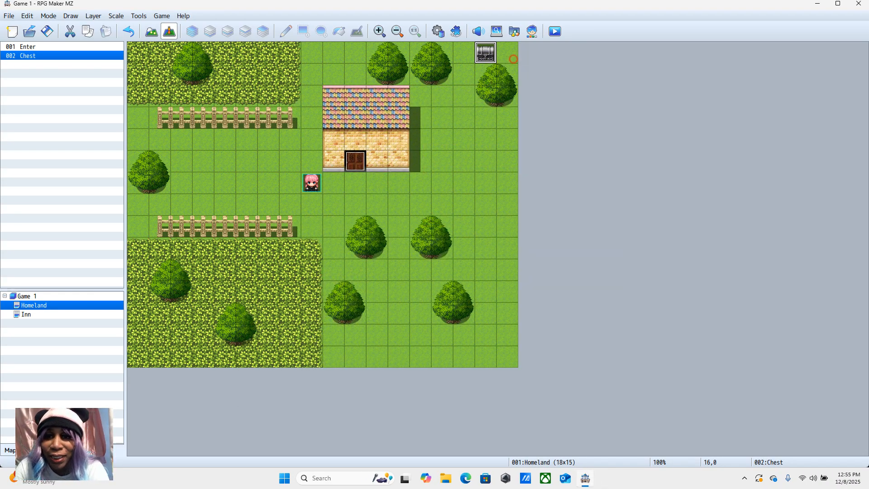
pyautogui.click(511, 62)
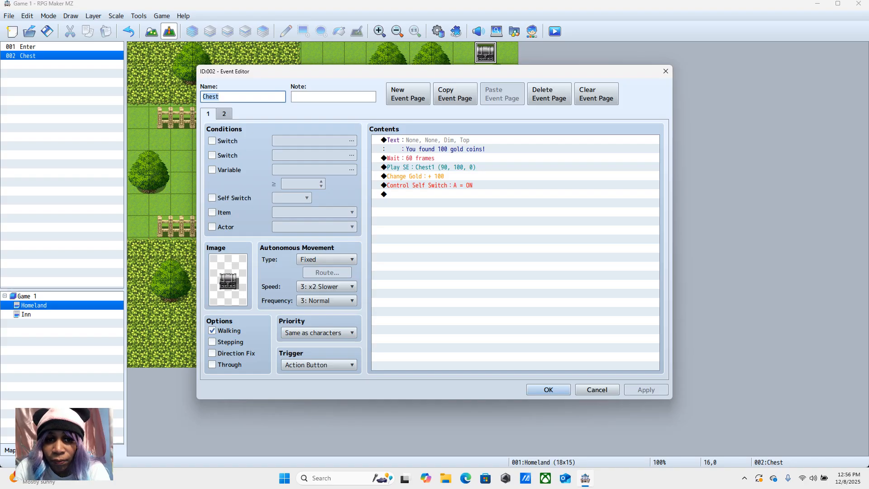
pyautogui.click(419, 168)
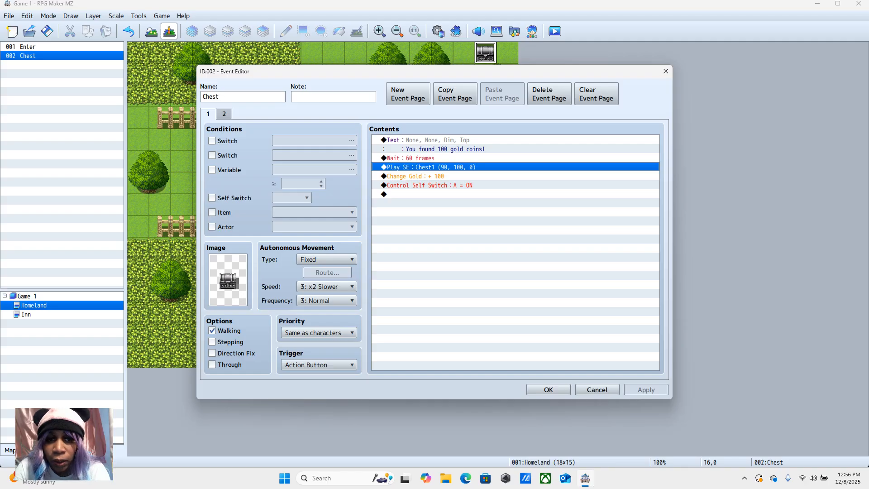
pyautogui.click(417, 158)
pyautogui.rightClick(417, 158)
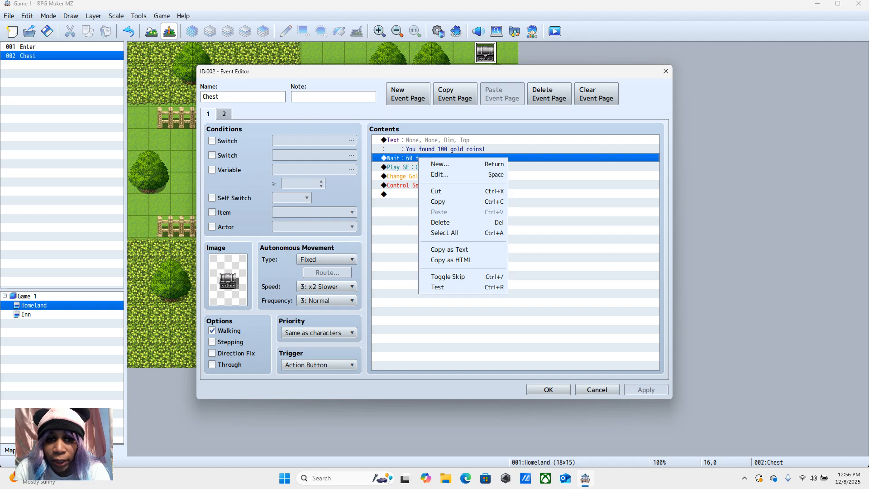
pyautogui.click(448, 222)
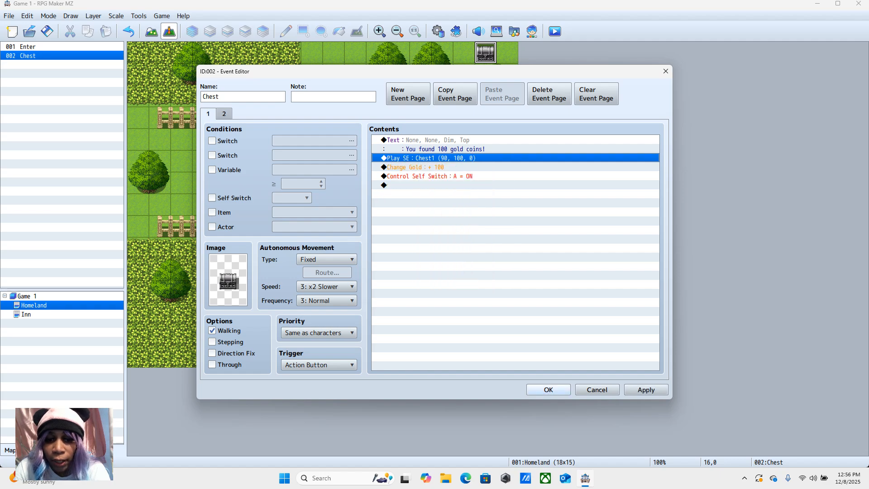
pyautogui.click(548, 389)
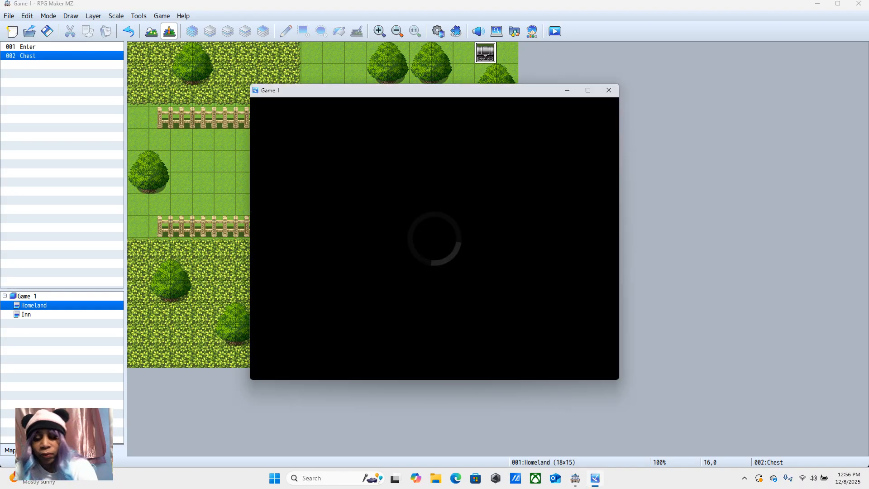
# Step: Start a new game in the playtest and maximize its window
pyautogui.moveTo(588, 90)
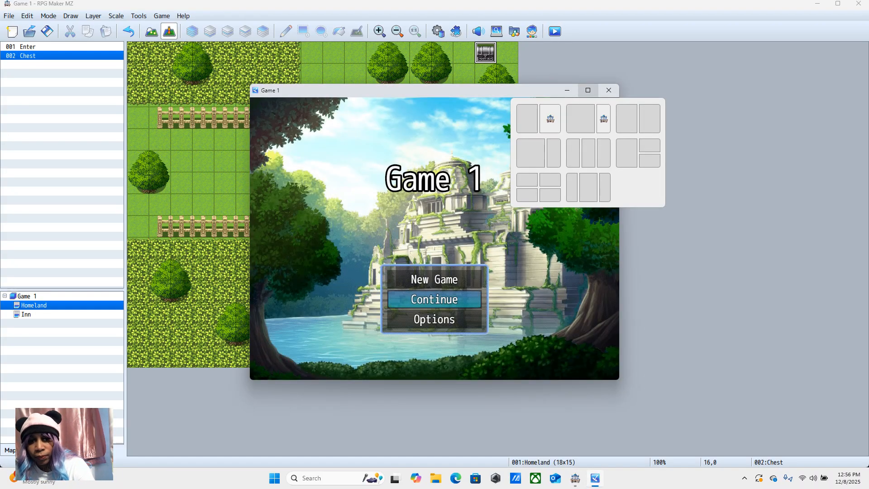
pyautogui.click(434, 280)
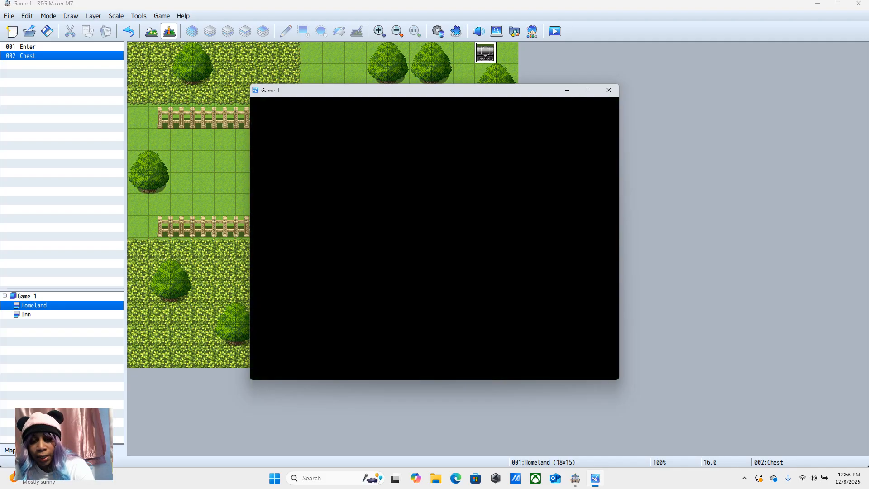
pyautogui.click(587, 90)
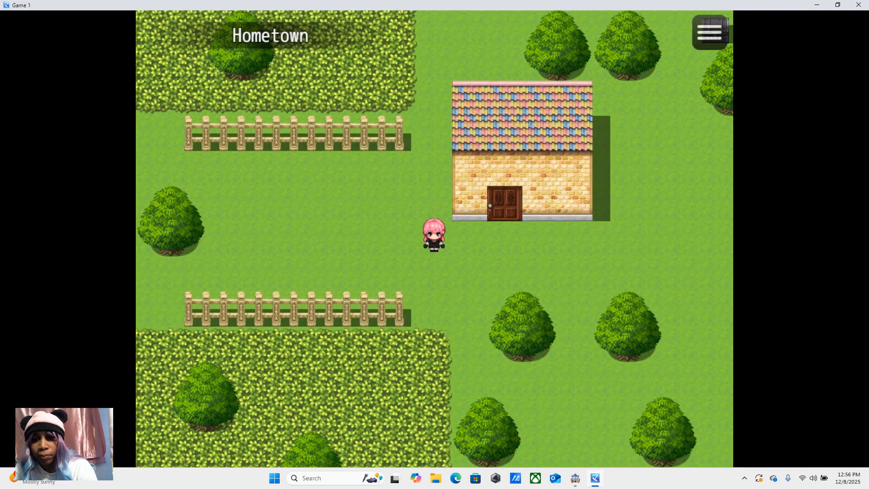
# Step: Test the chest without the wait by walking up to it, opening it and dismissing its message, and end the playtest
pyautogui.press('Right')
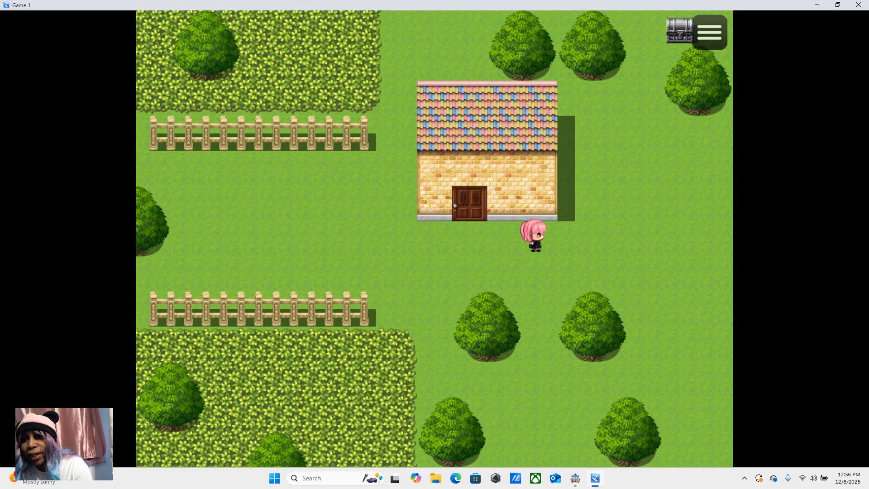
pyautogui.press('Up')
pyautogui.press('Right')
pyautogui.press('Up')
pyautogui.press('Up')
pyautogui.press('Right')
pyautogui.press('Return')
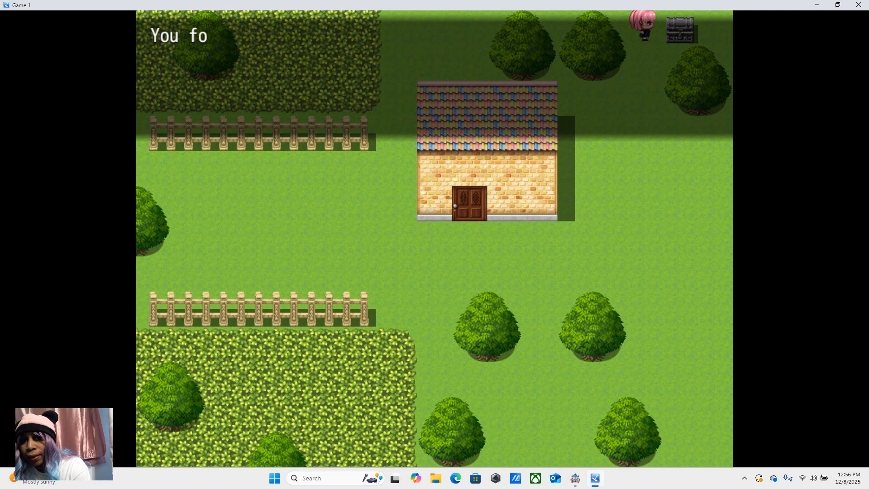
pyautogui.press('Return')
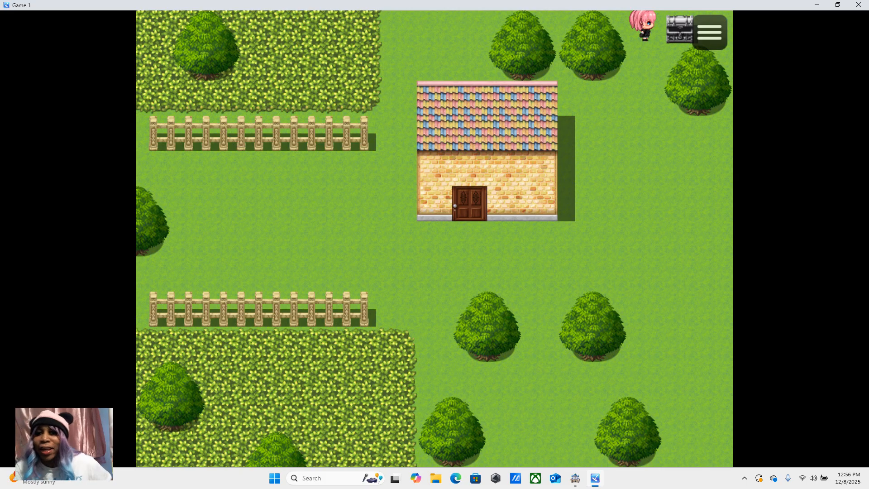
pyautogui.click(837, 5)
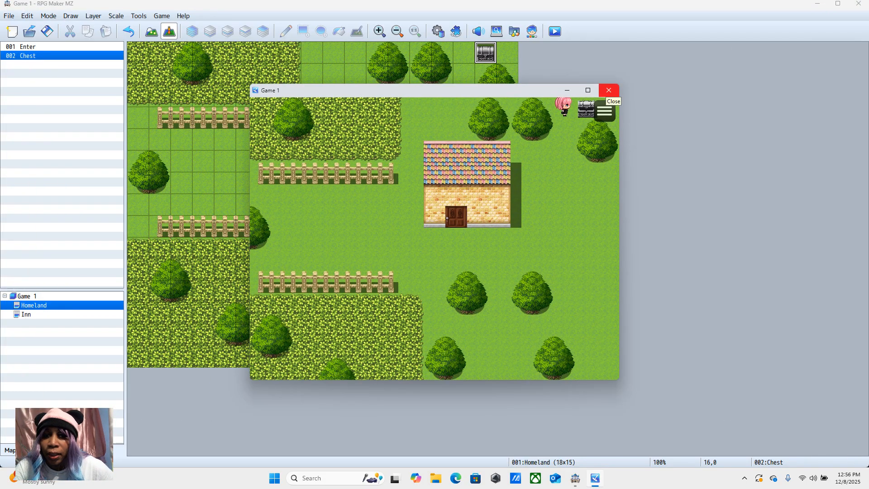
pyautogui.click(608, 90)
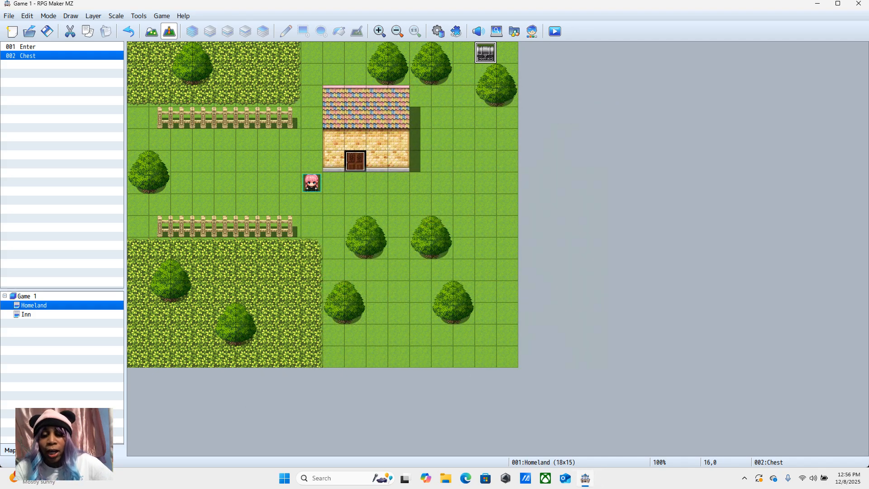